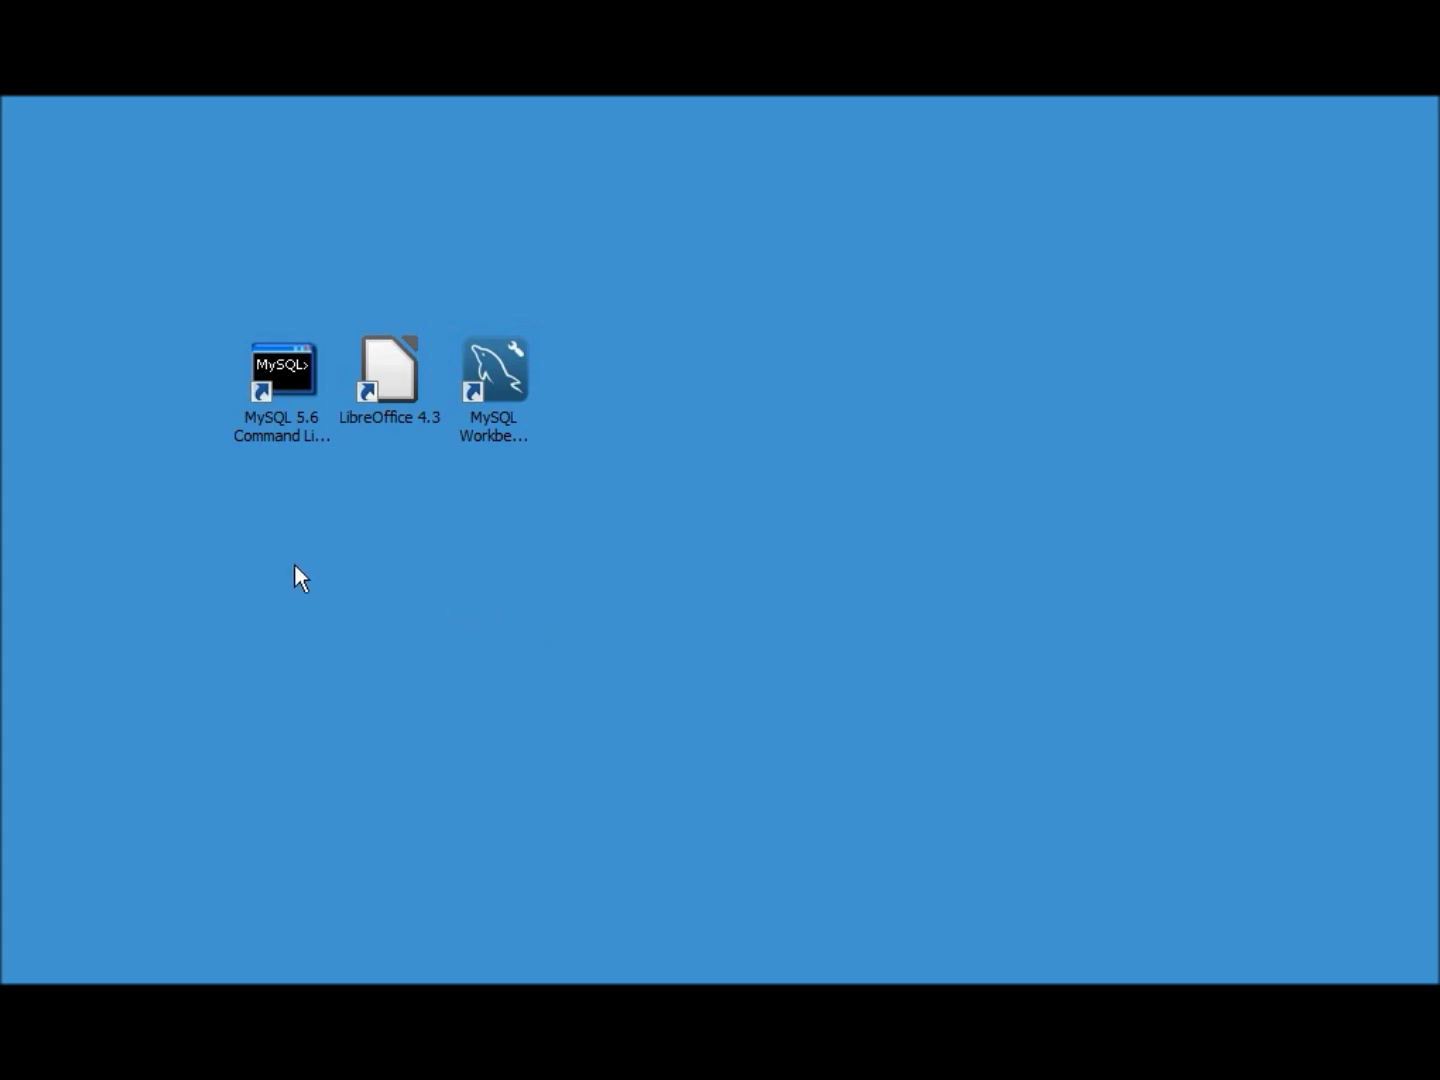
Step: Log in to the MySQL 5.6 console with the password, run CREATE DATABASE odb83_mysqldb;, and close it
double_click(276, 372)
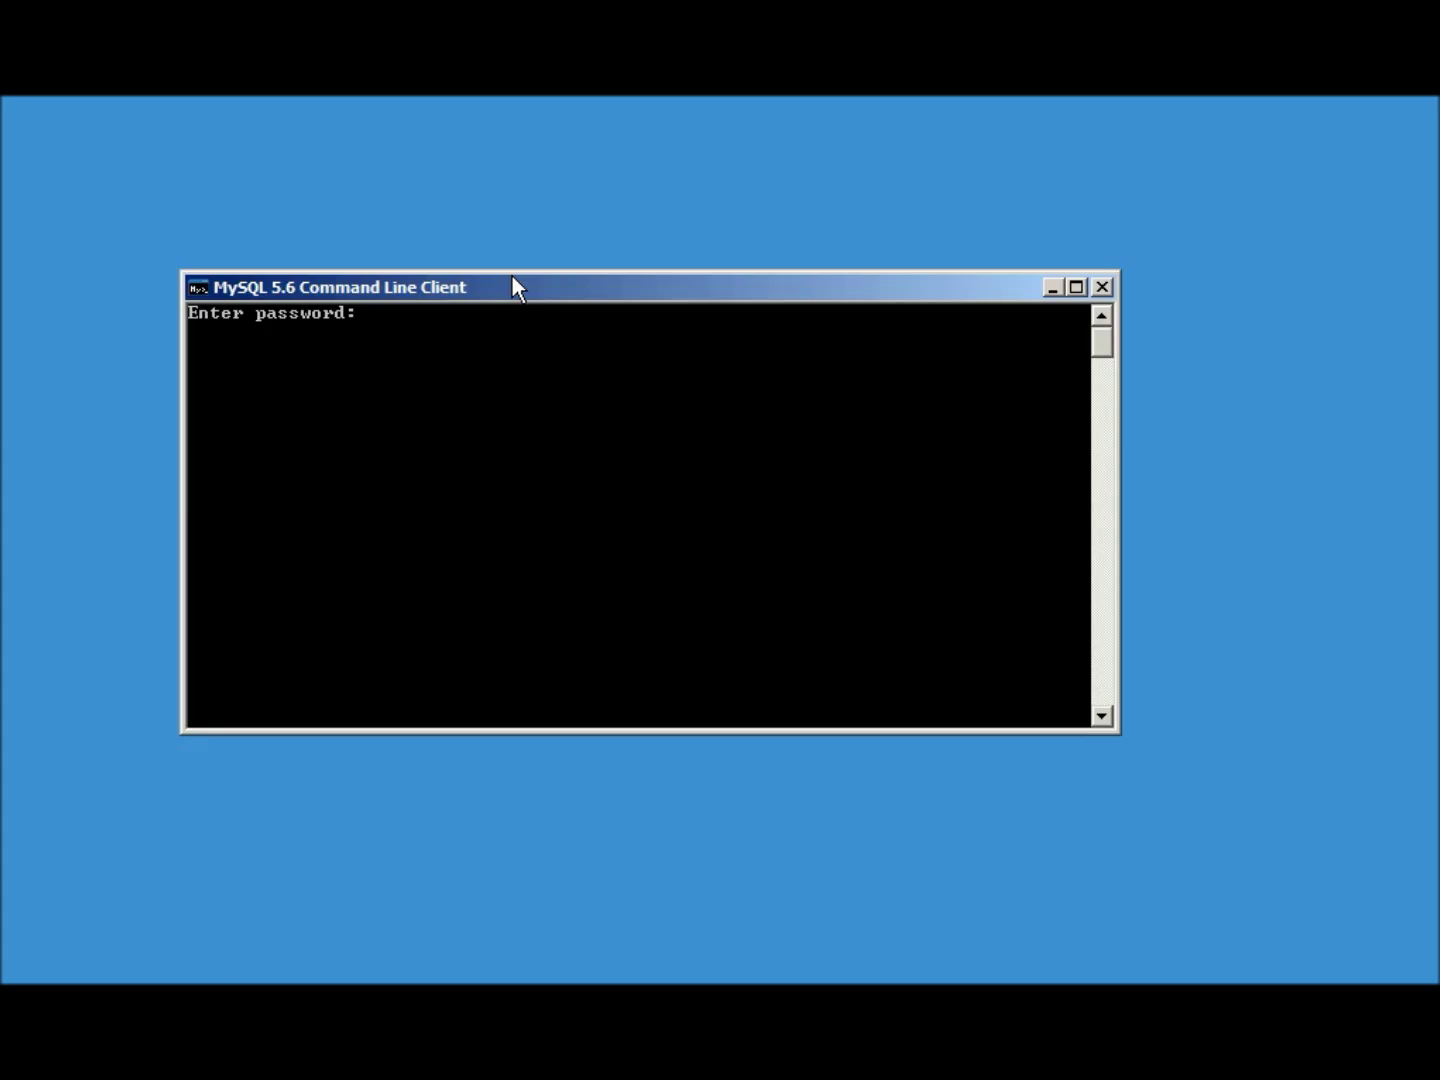
text(*******)
key(Return)
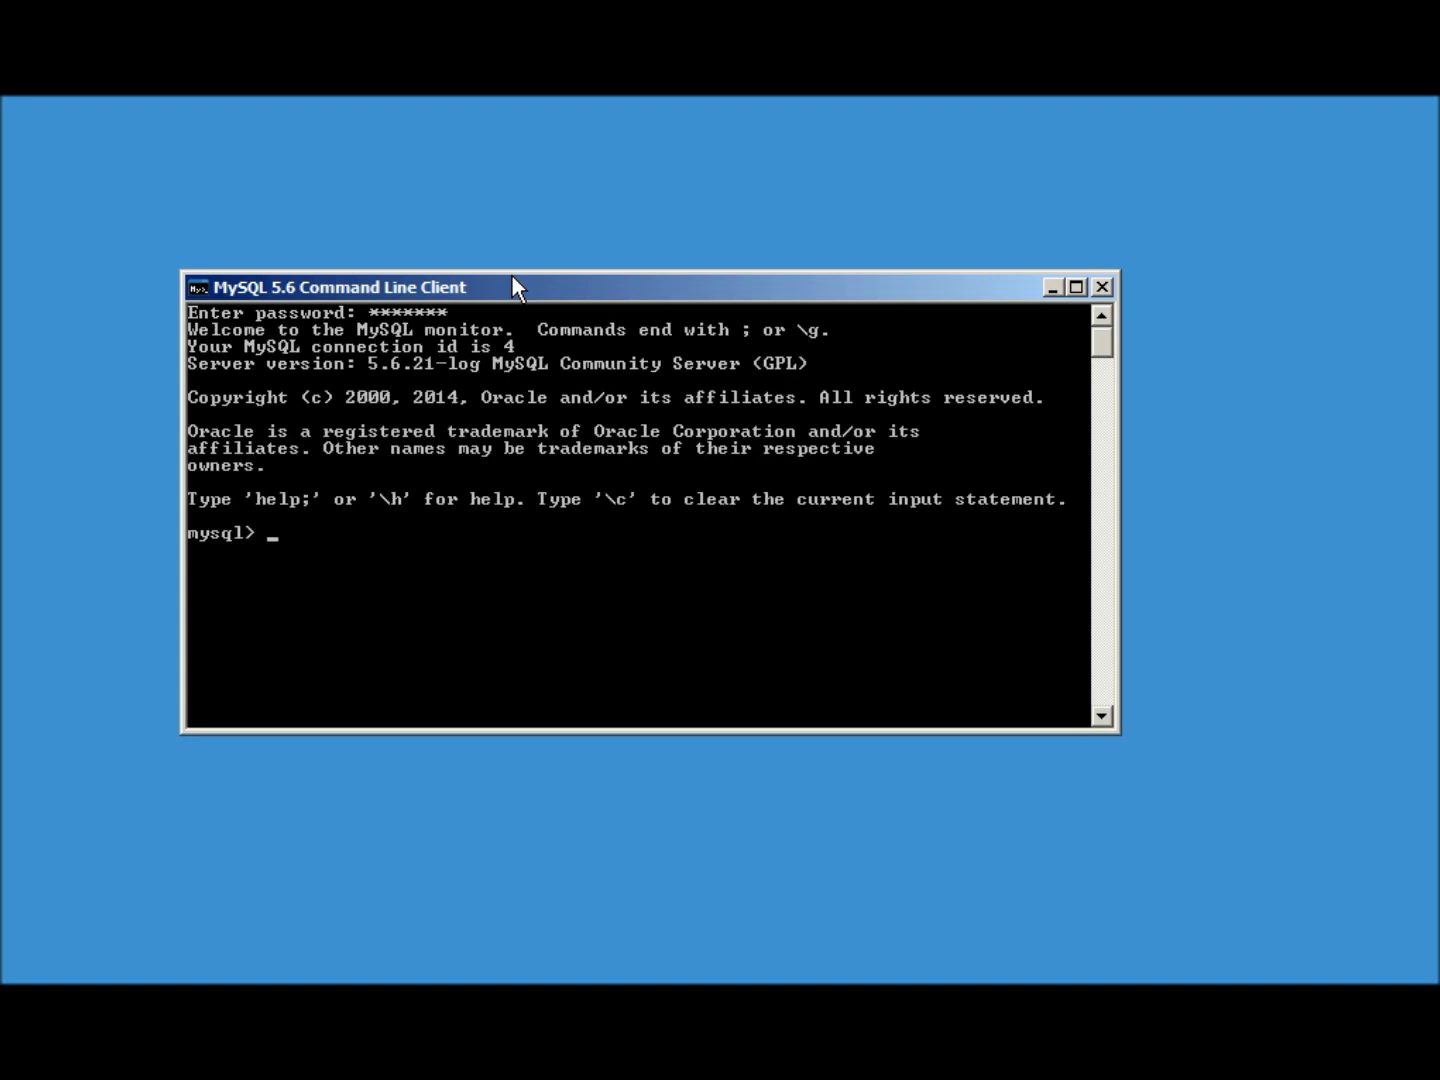
text(CREATE DATABASE)
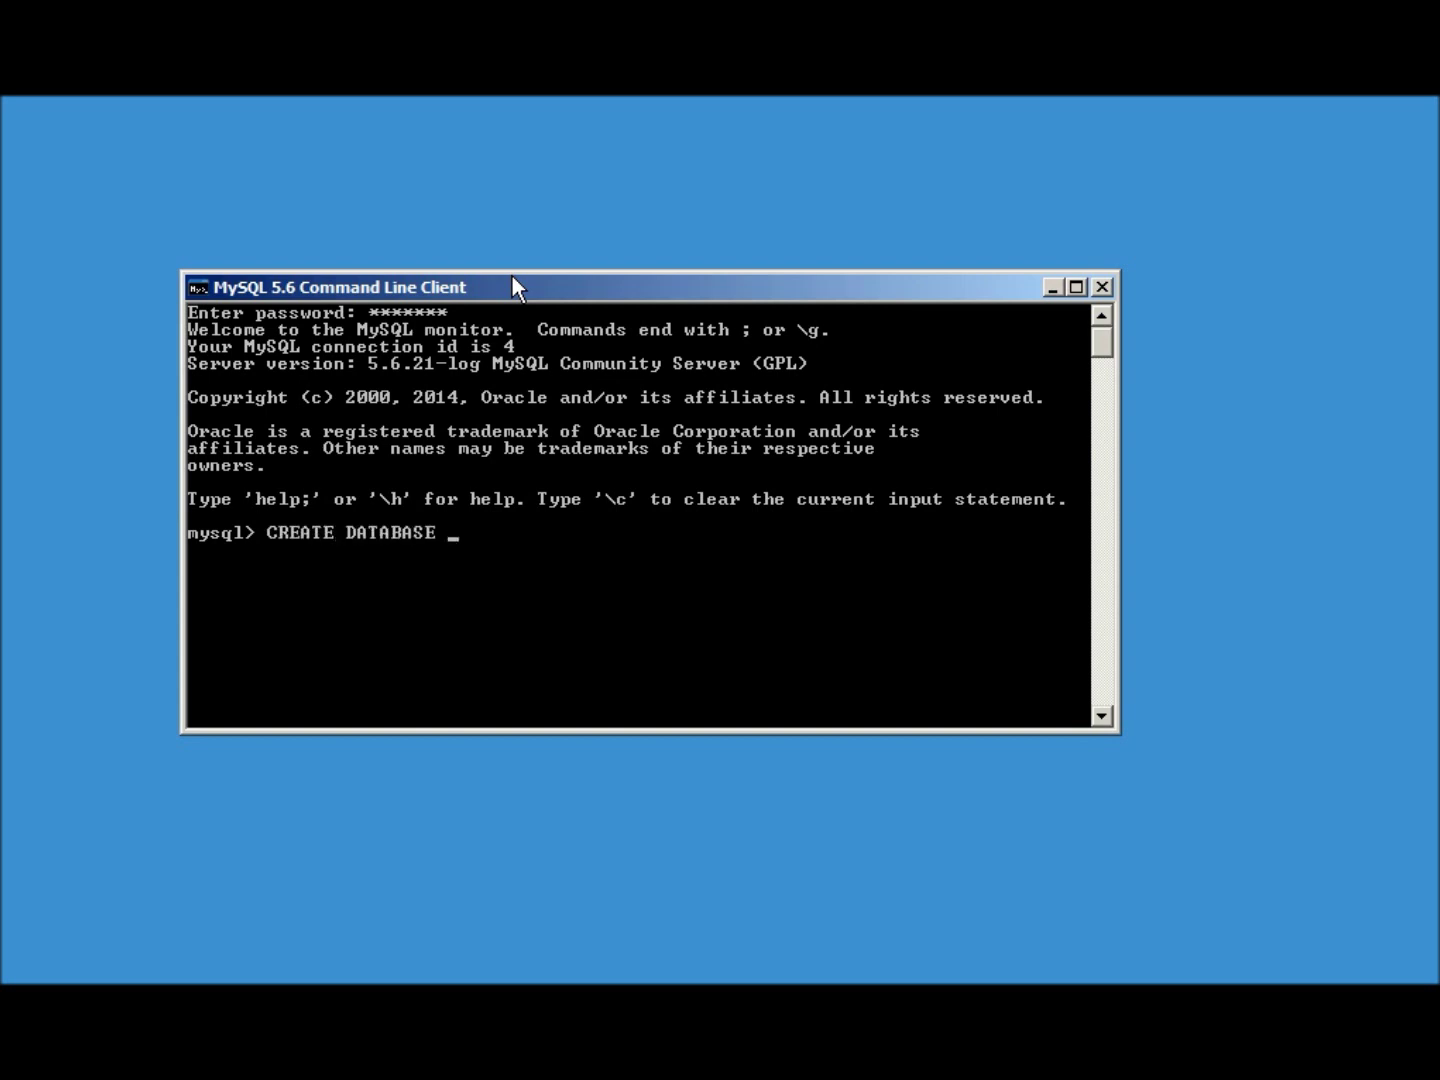
text( odb83_mysqldb)
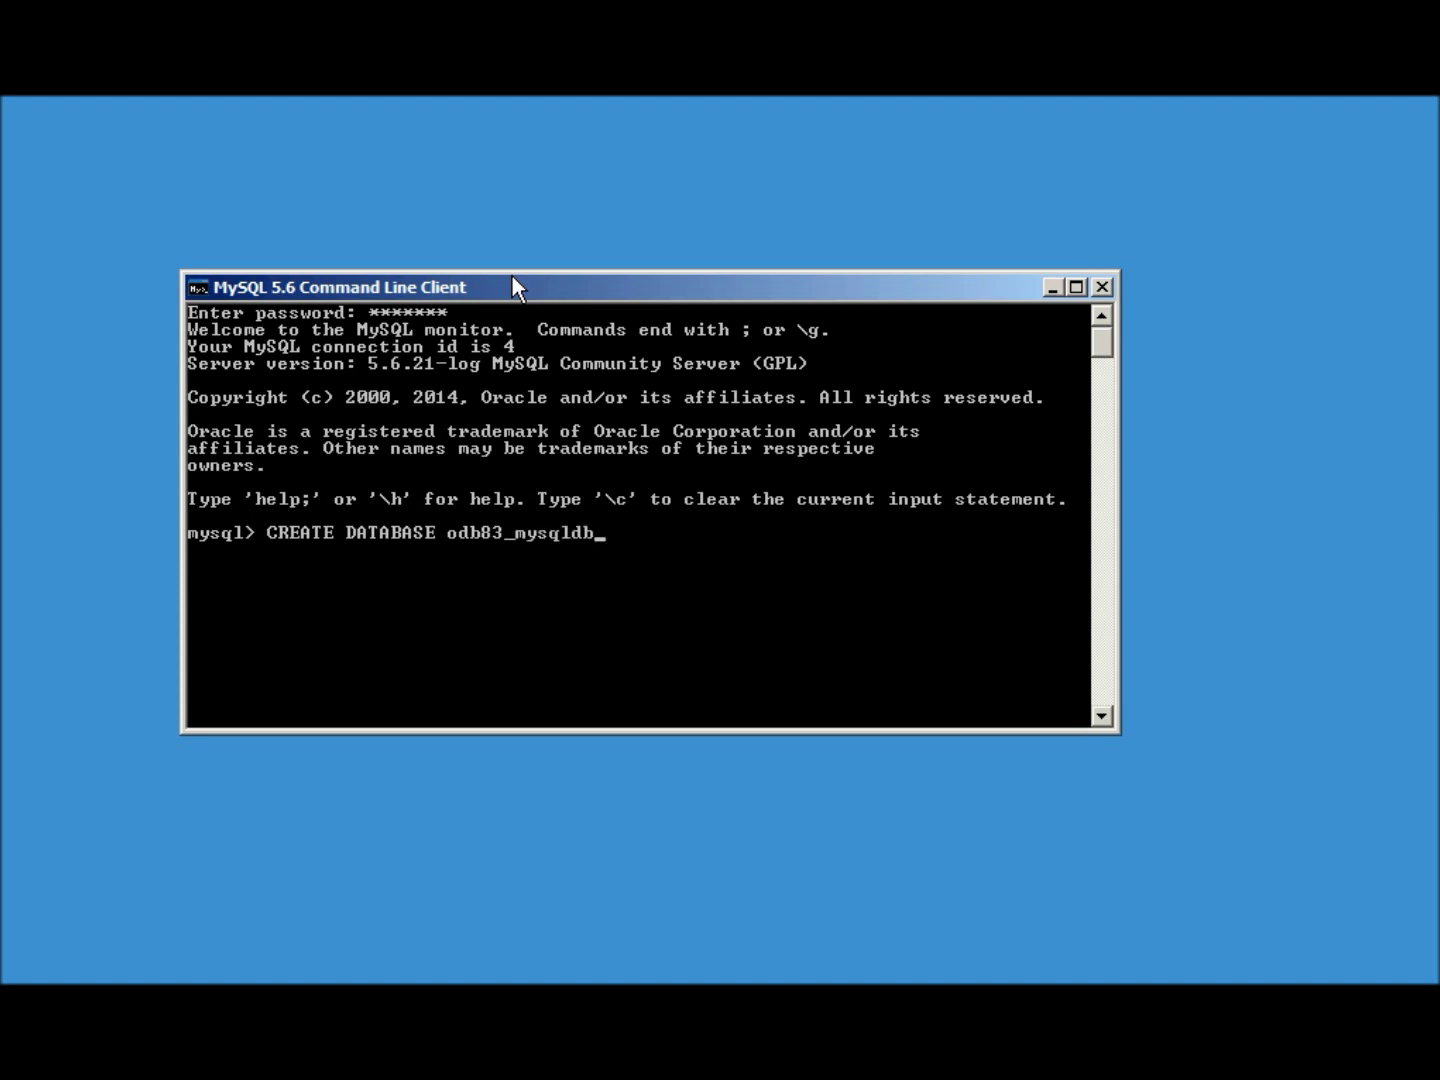
text(;)
key(Return)
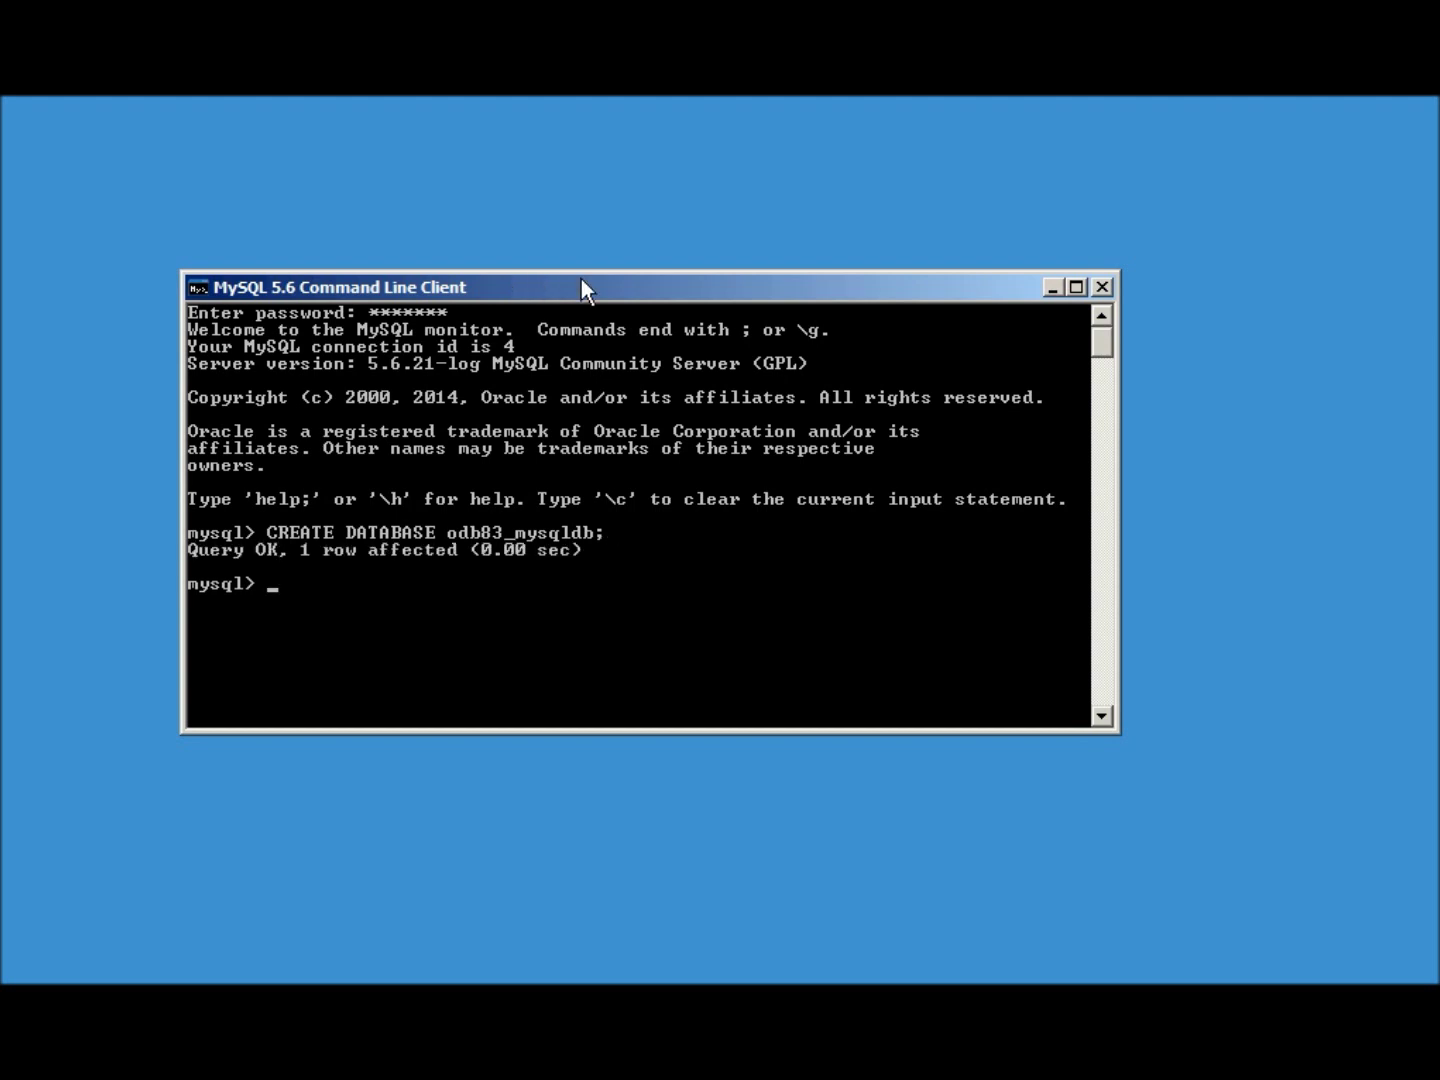
click(1103, 287)
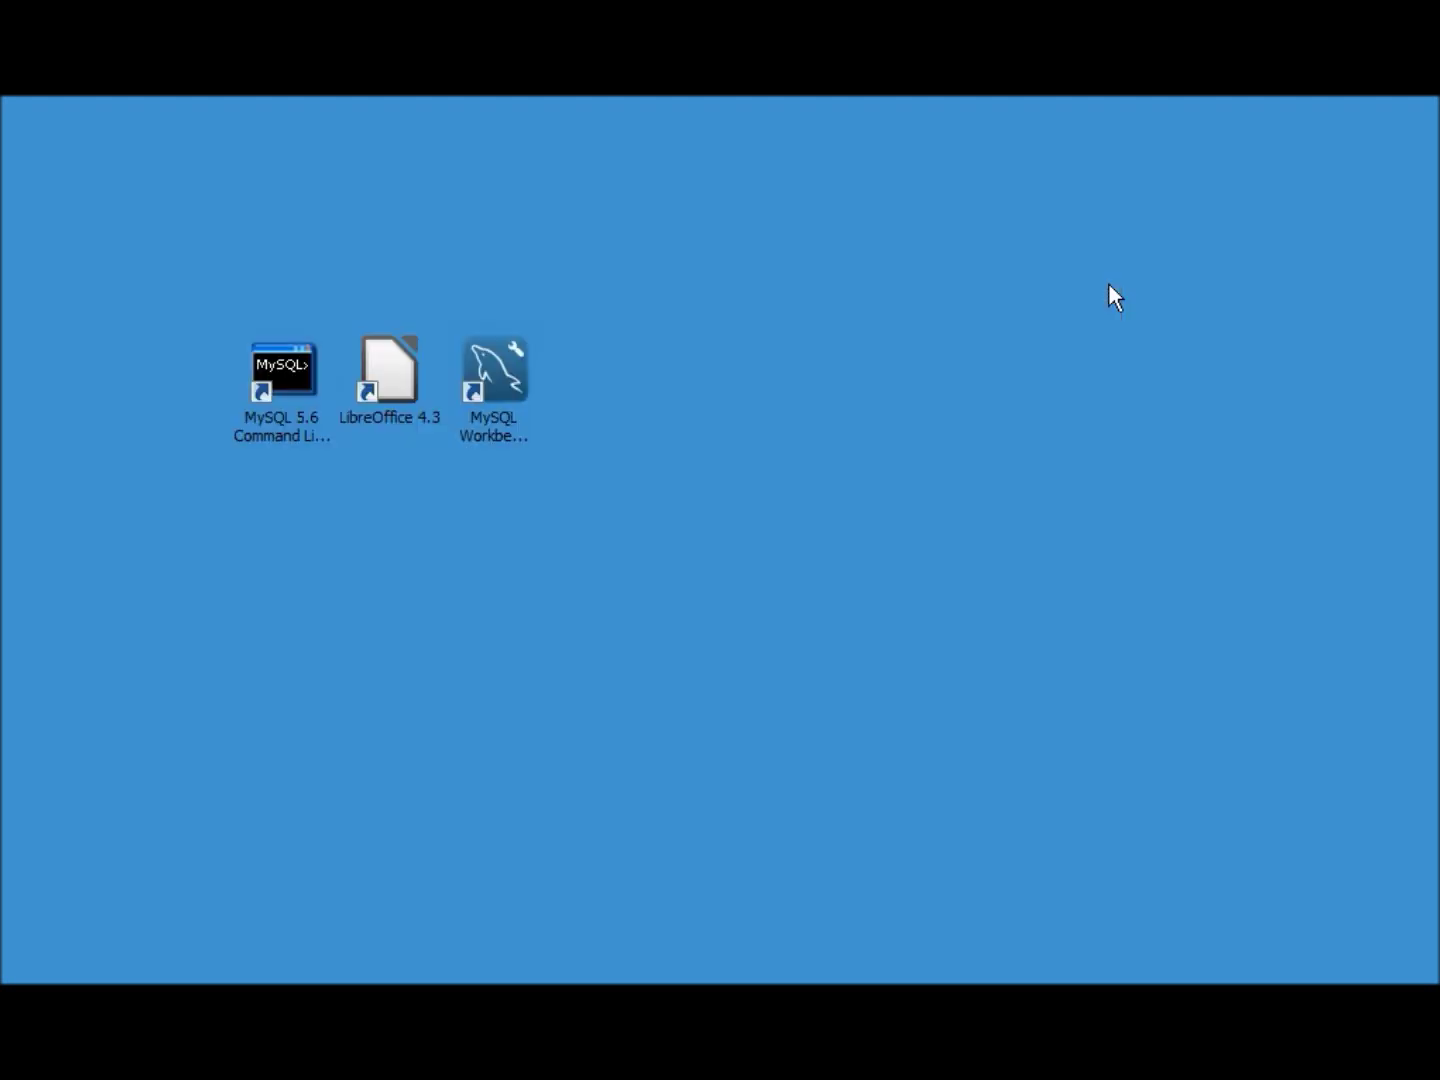
Step: Launch LibreOffice and start a Base database connecting directly to an existing MySQL database
double_click(400, 356)
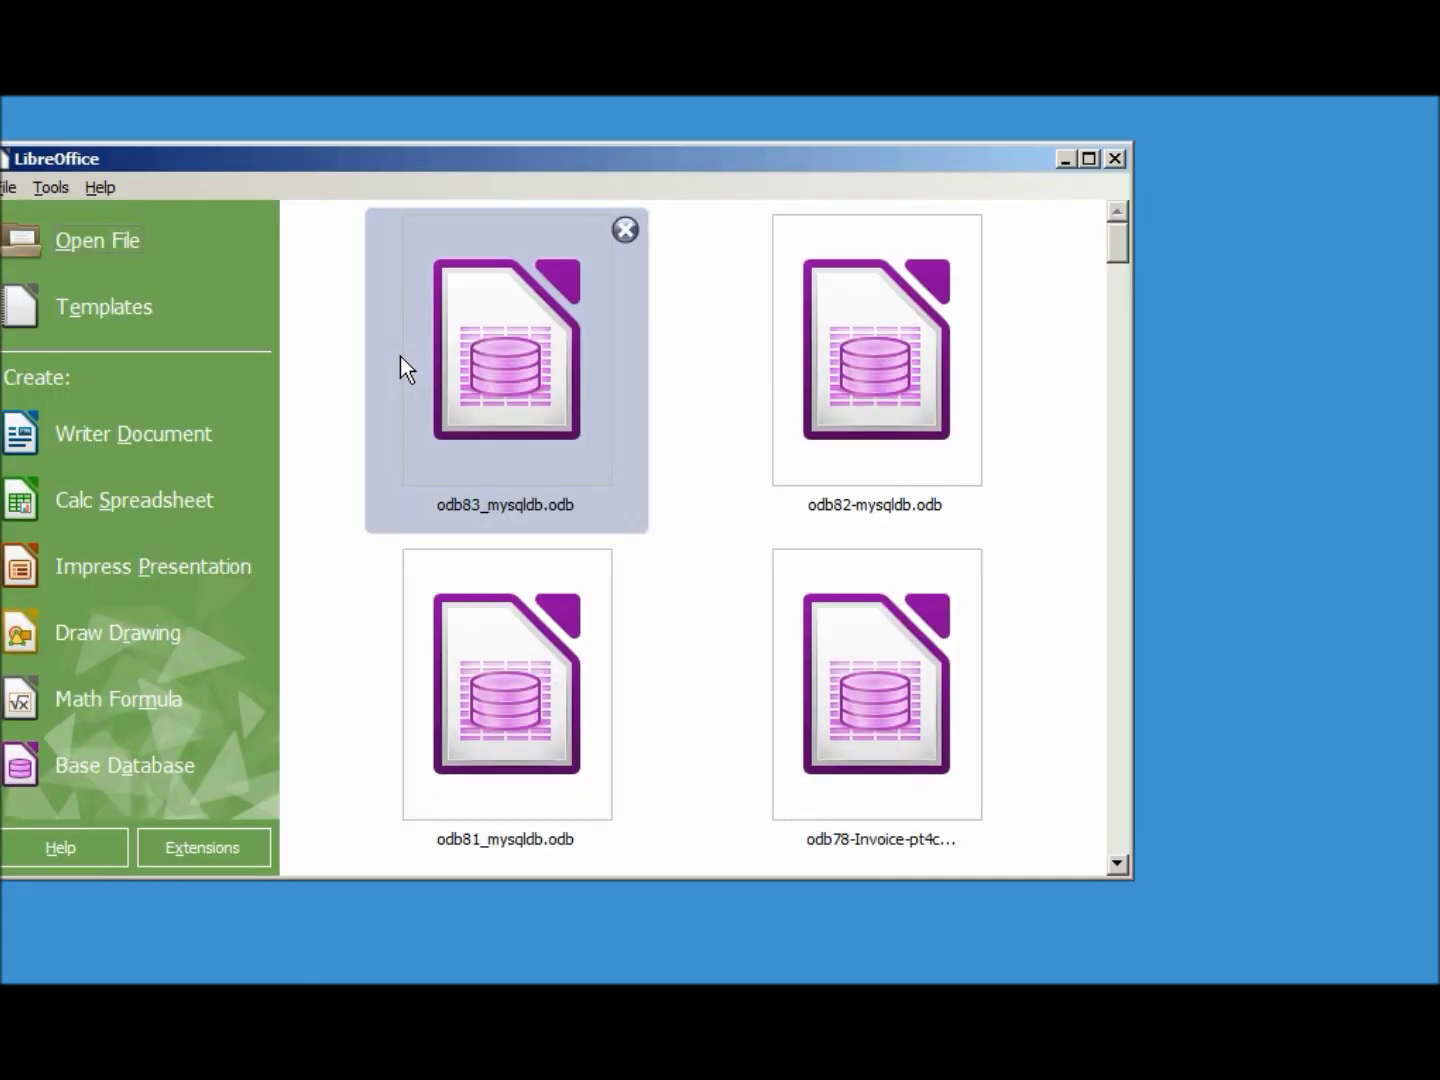
click(132, 774)
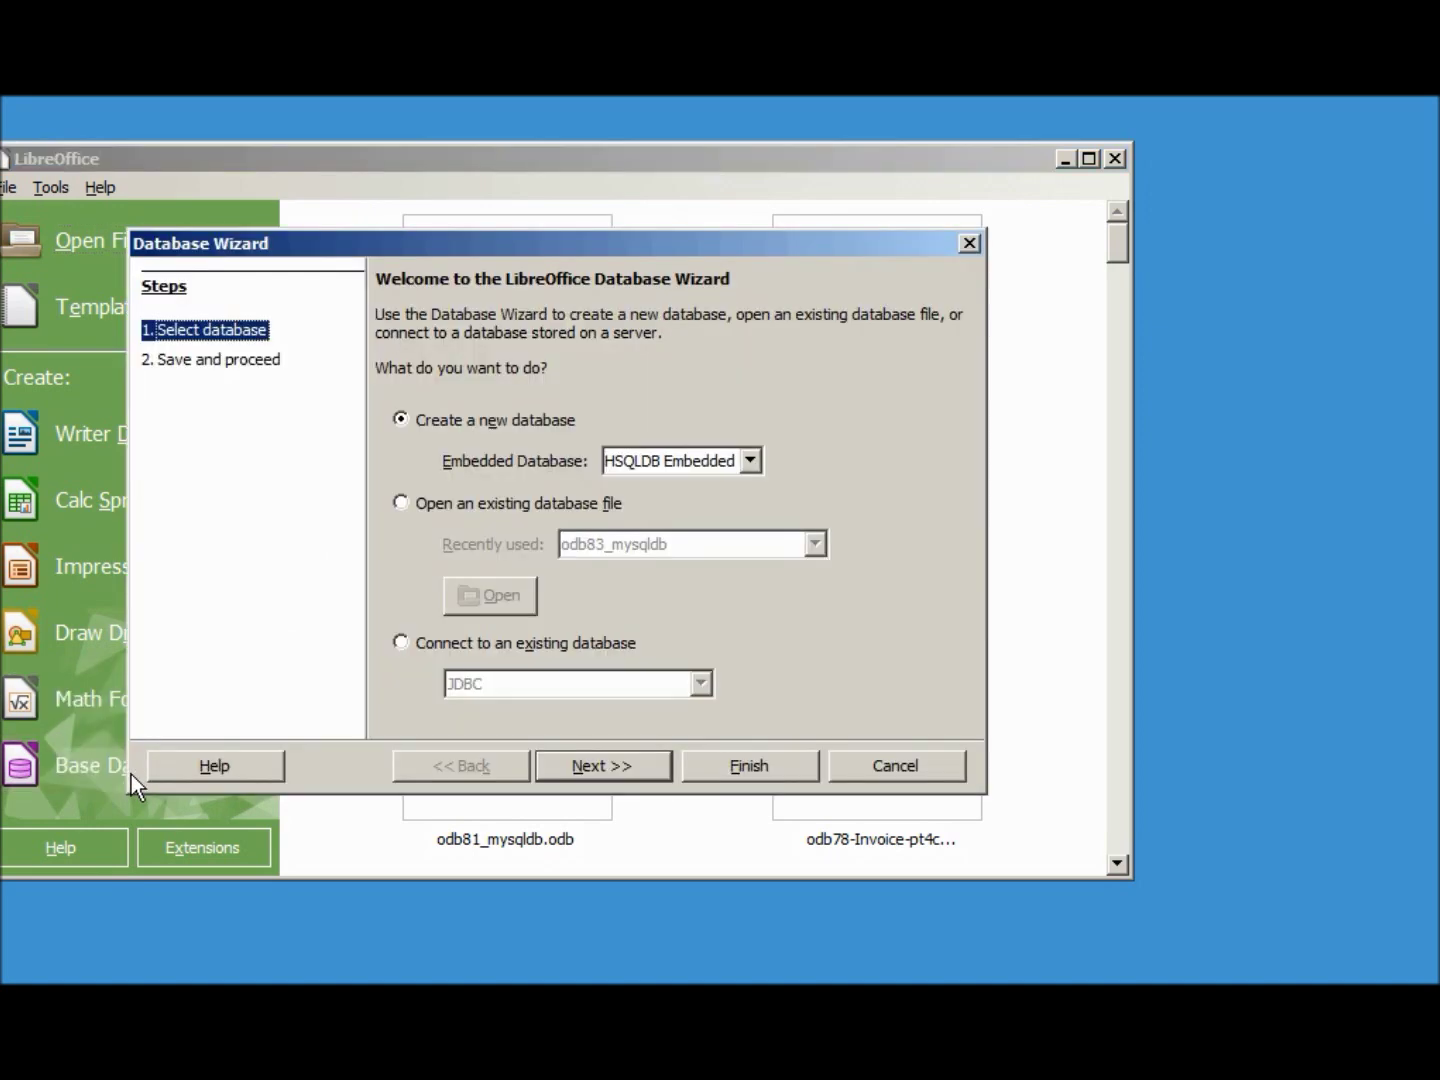
click(400, 639)
click(702, 685)
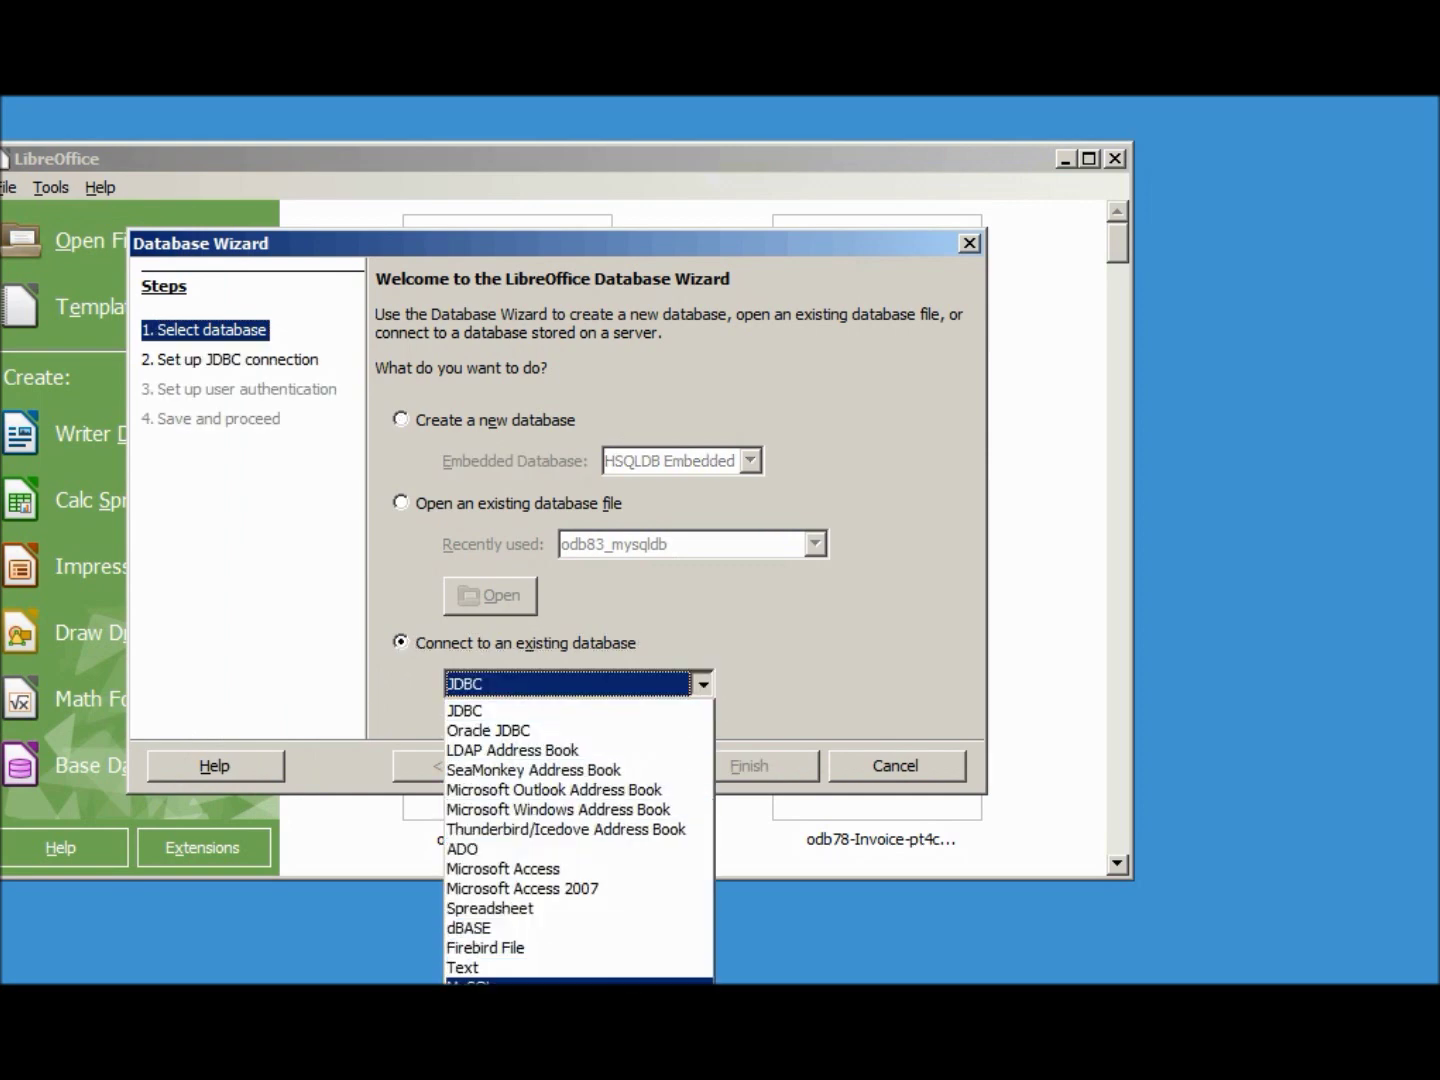
click(470, 985)
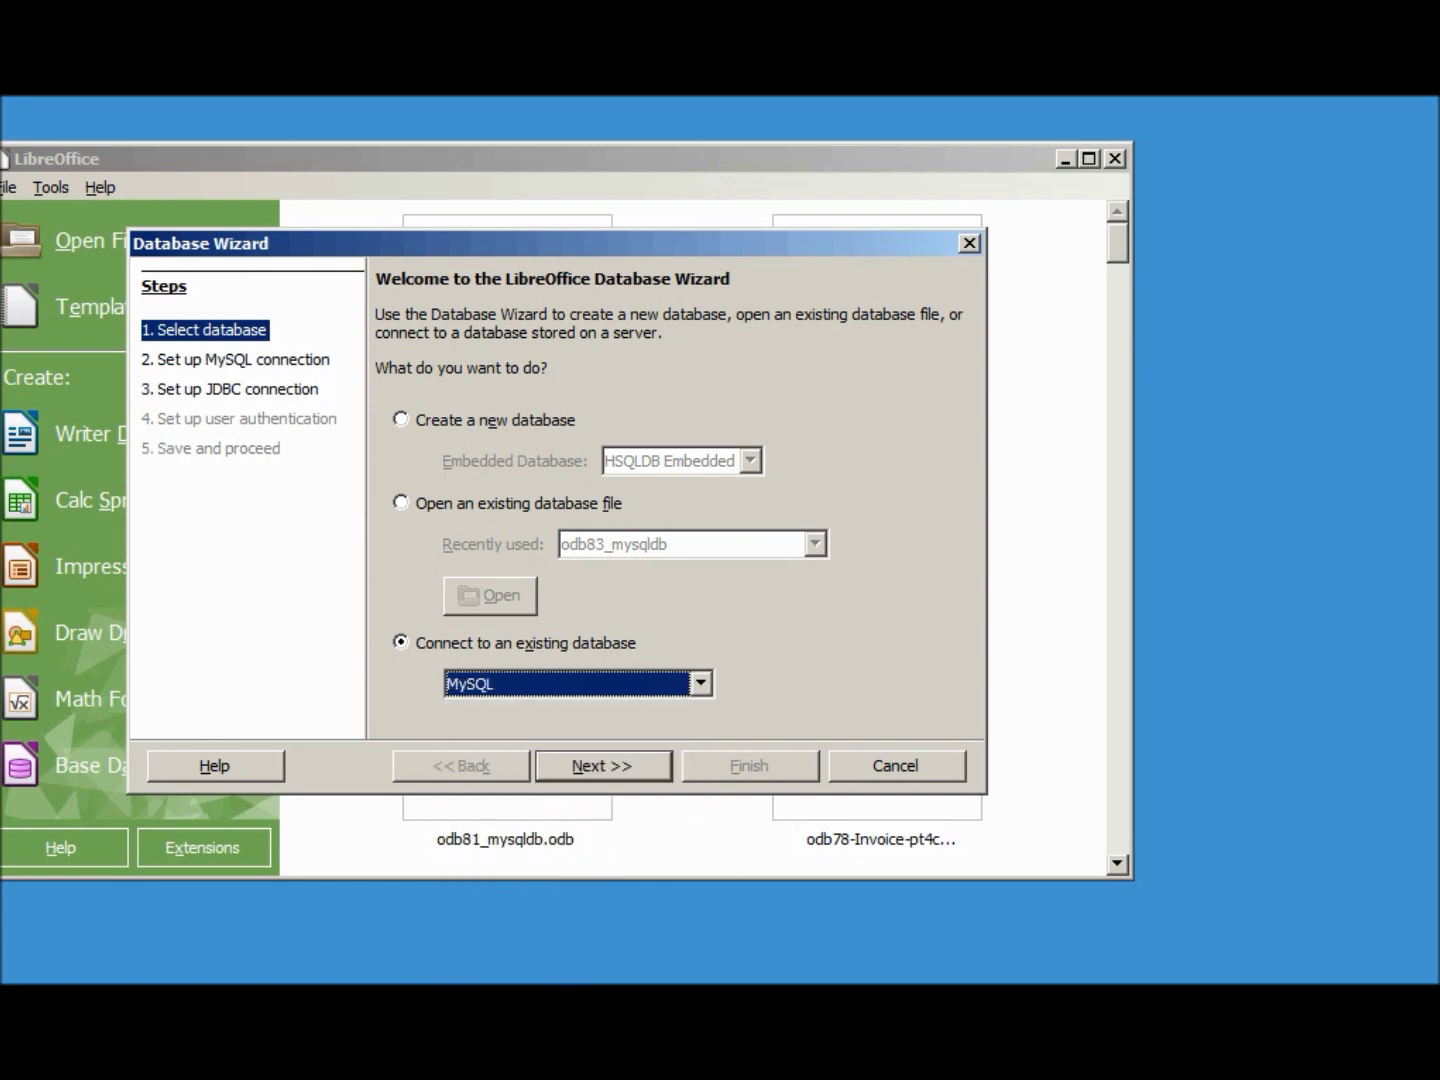
click(616, 768)
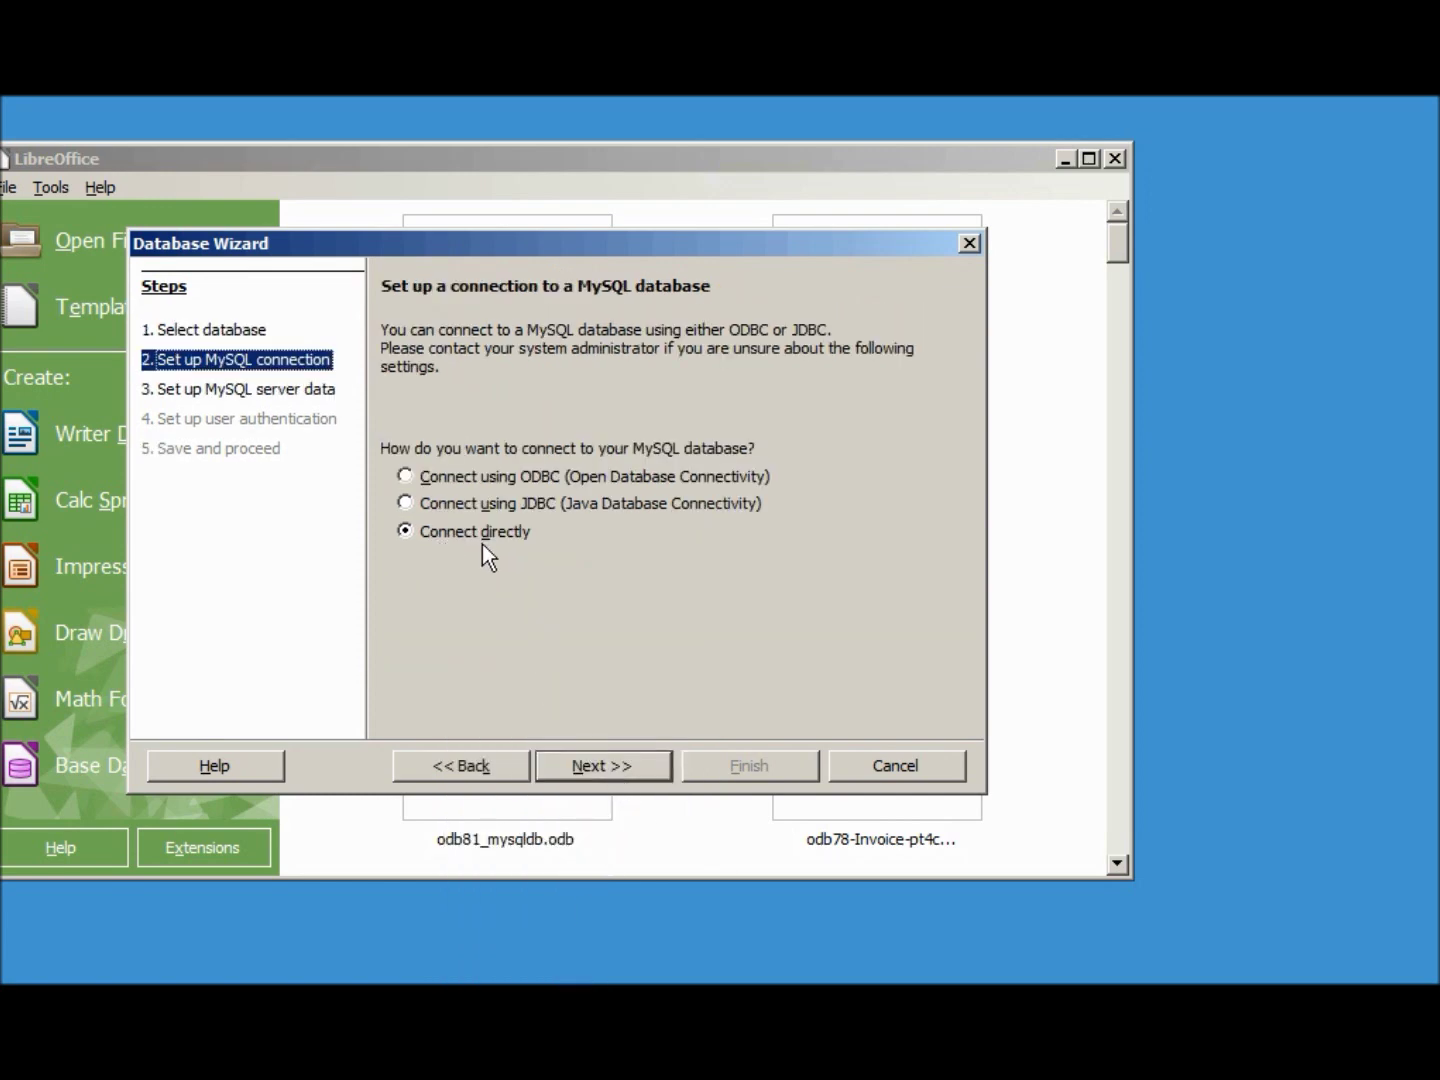
click(601, 768)
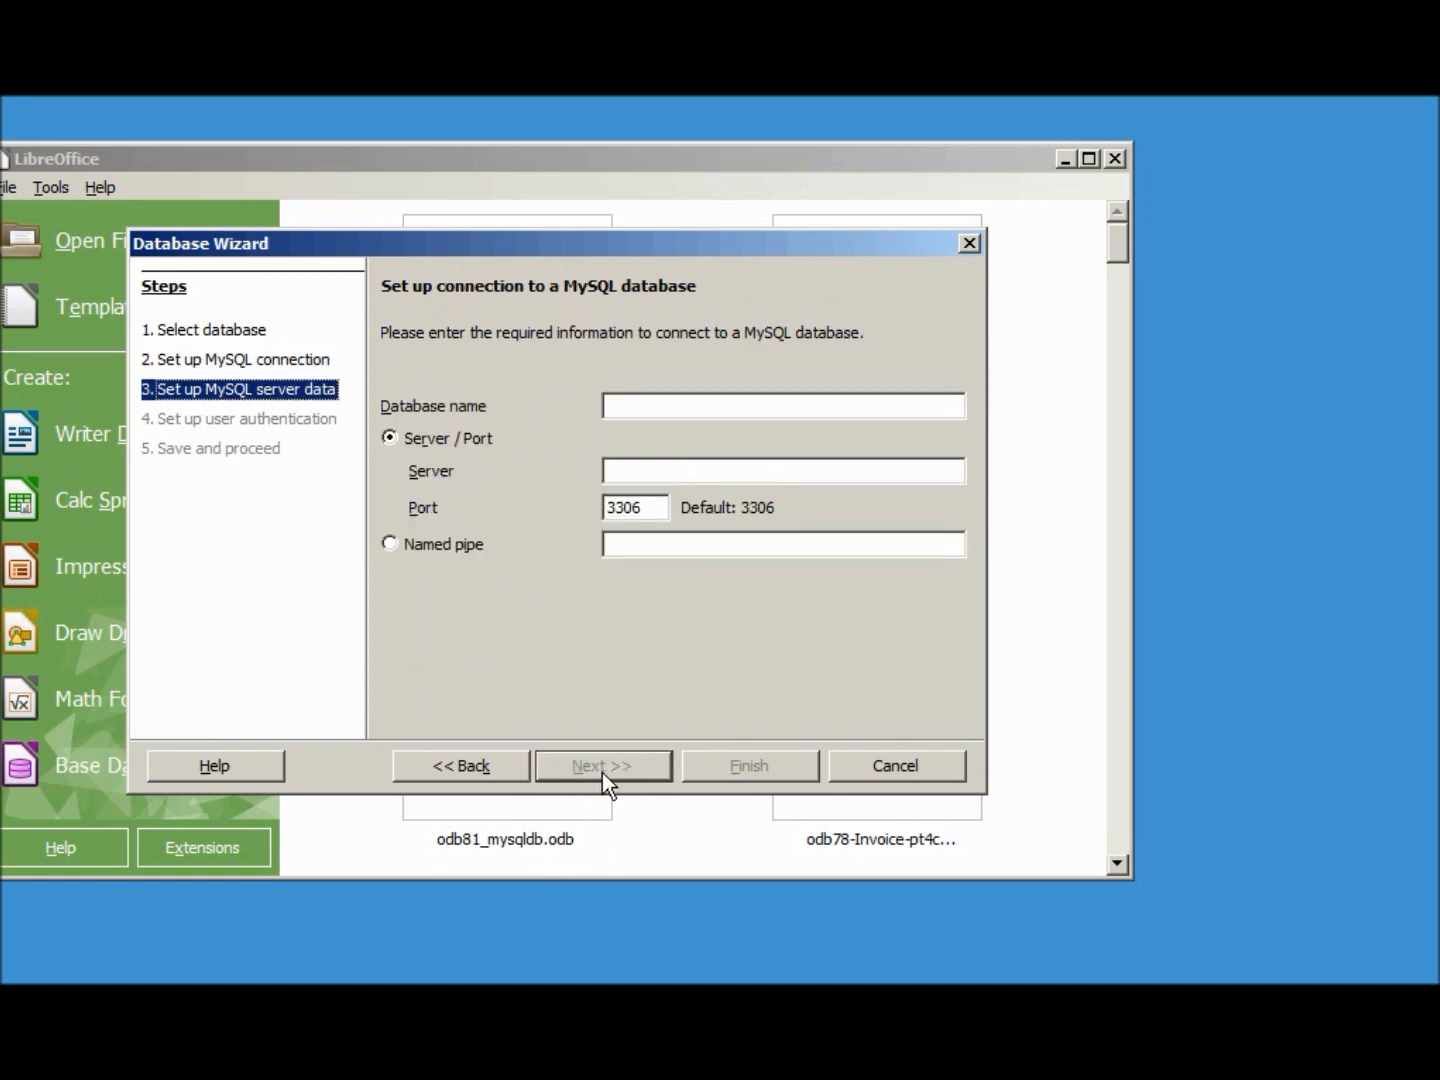
Step: Enter database name odb82_mysqldb and server localhost for the MySQL connection
click(641, 405)
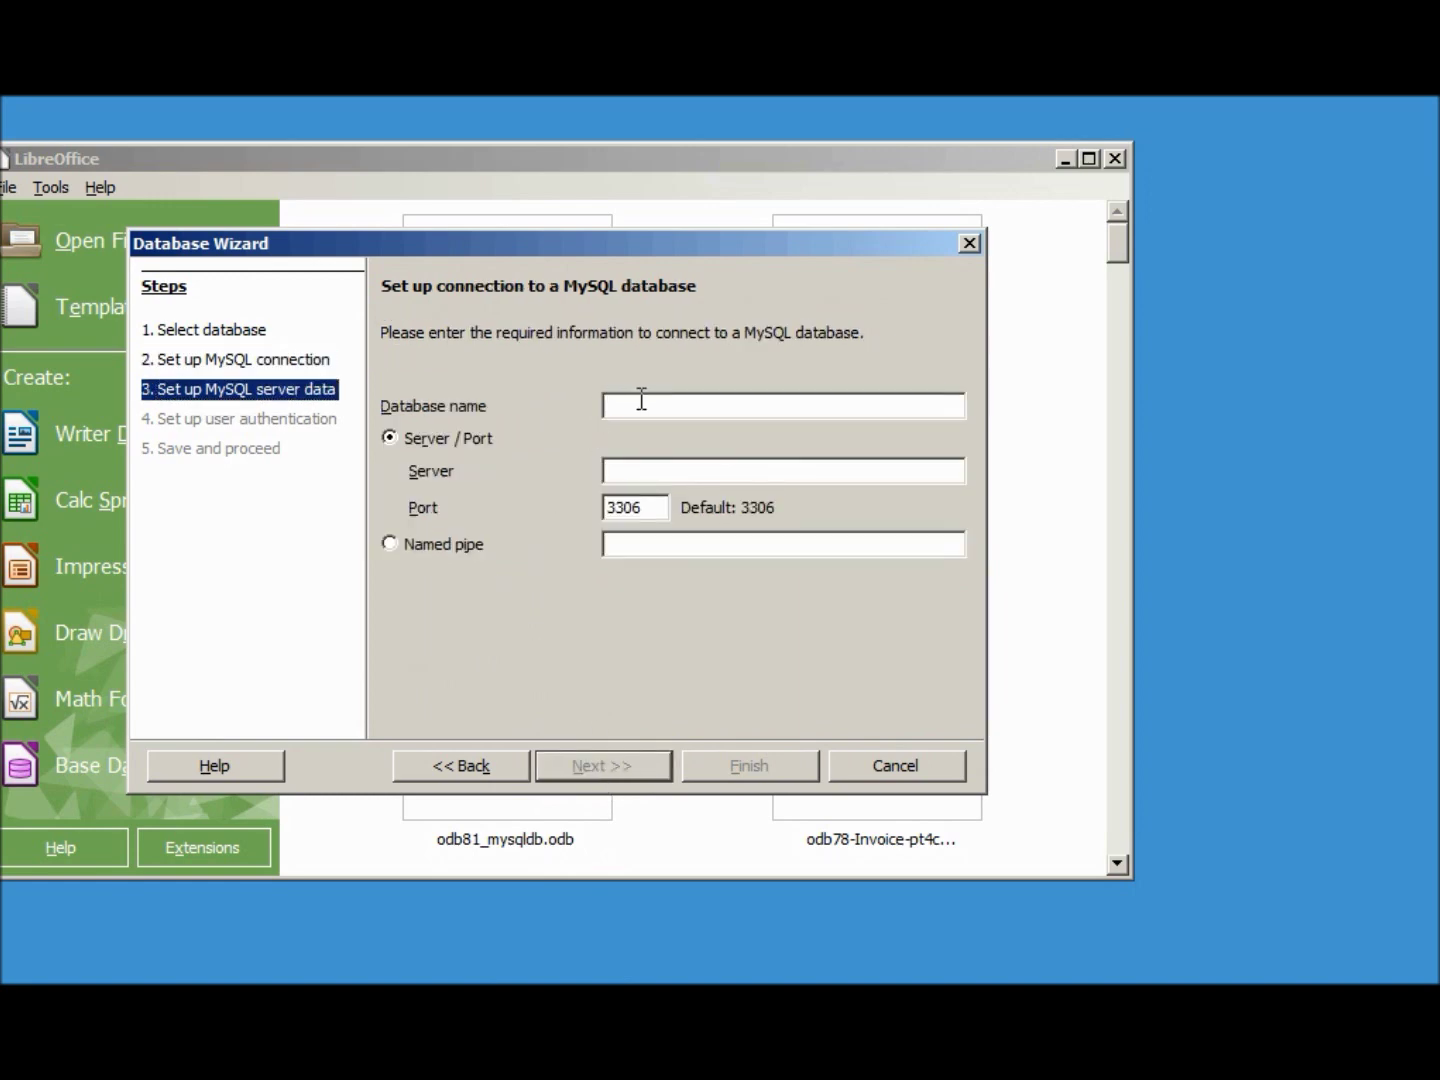
text(odb82_mysqldb)
key(Tab)
key(Tab)
text(l)
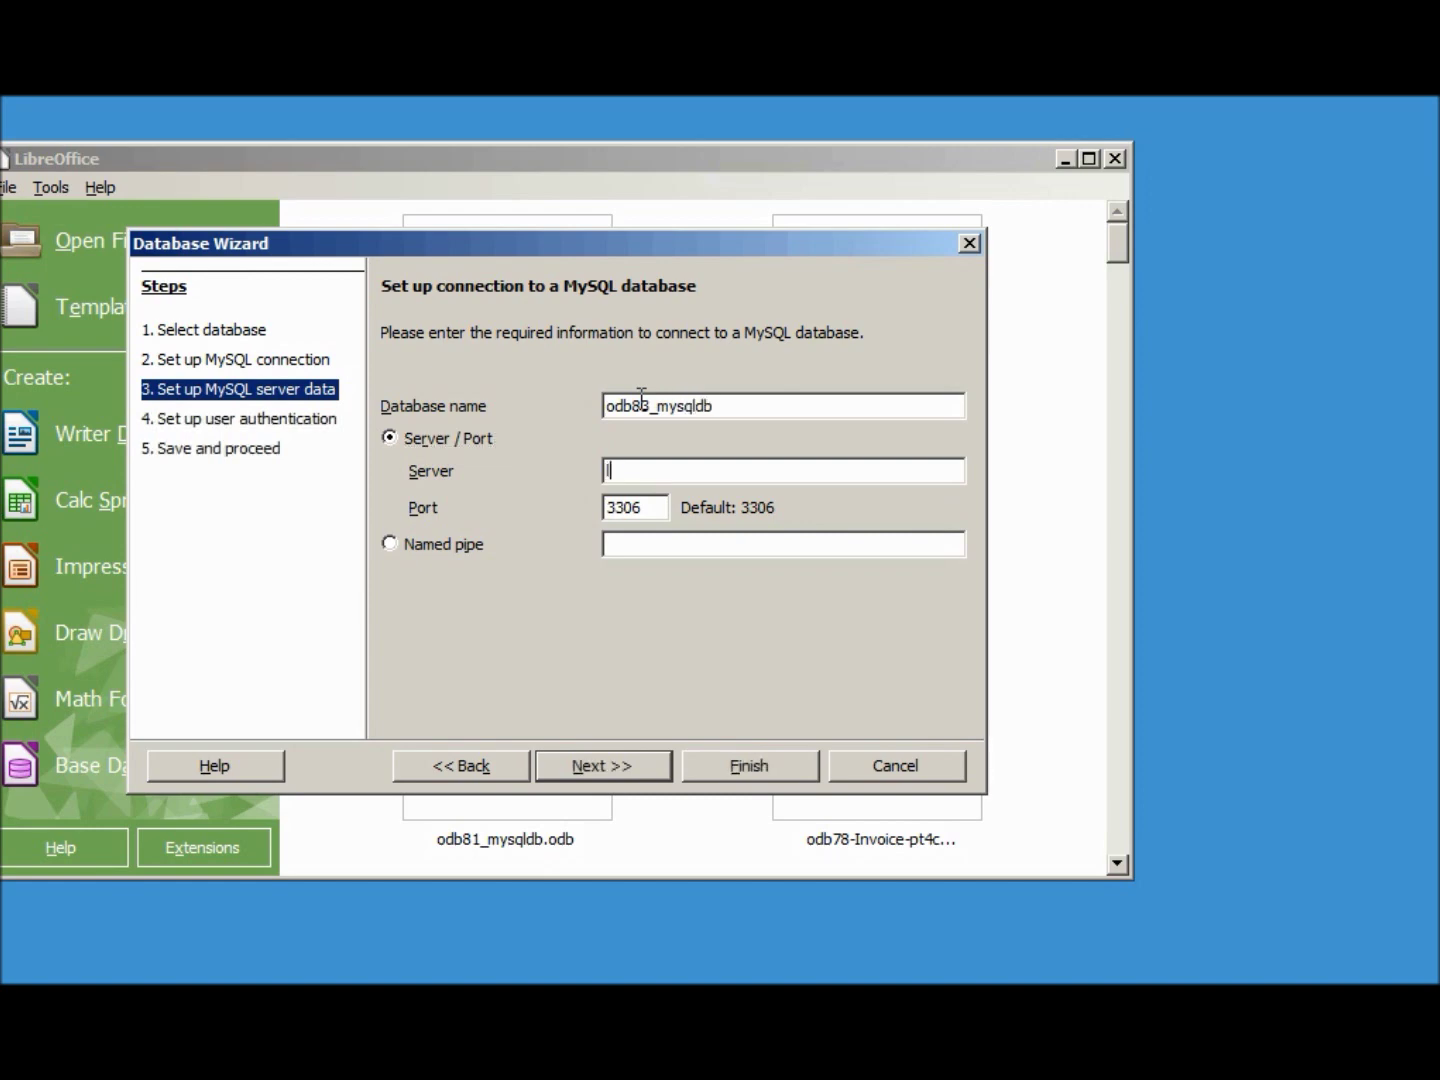
text(ocalhost)
click(616, 768)
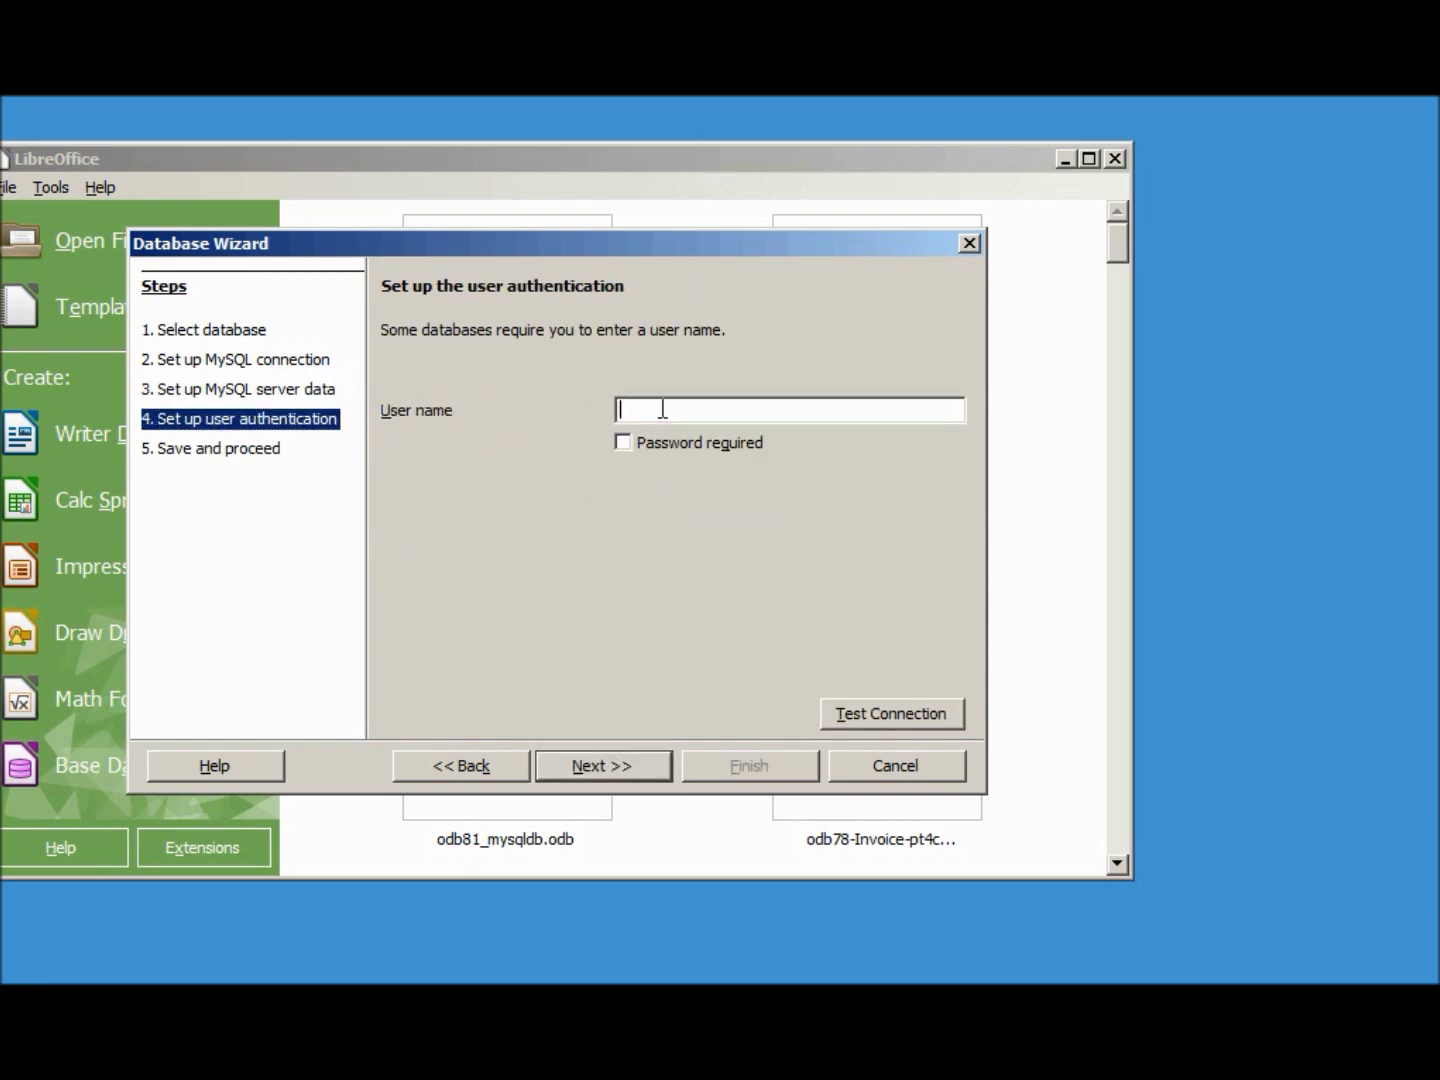
Step: Log in as root with password required, confirm the connection test succeeds, and reach the save step
text(root)
click(624, 442)
click(866, 712)
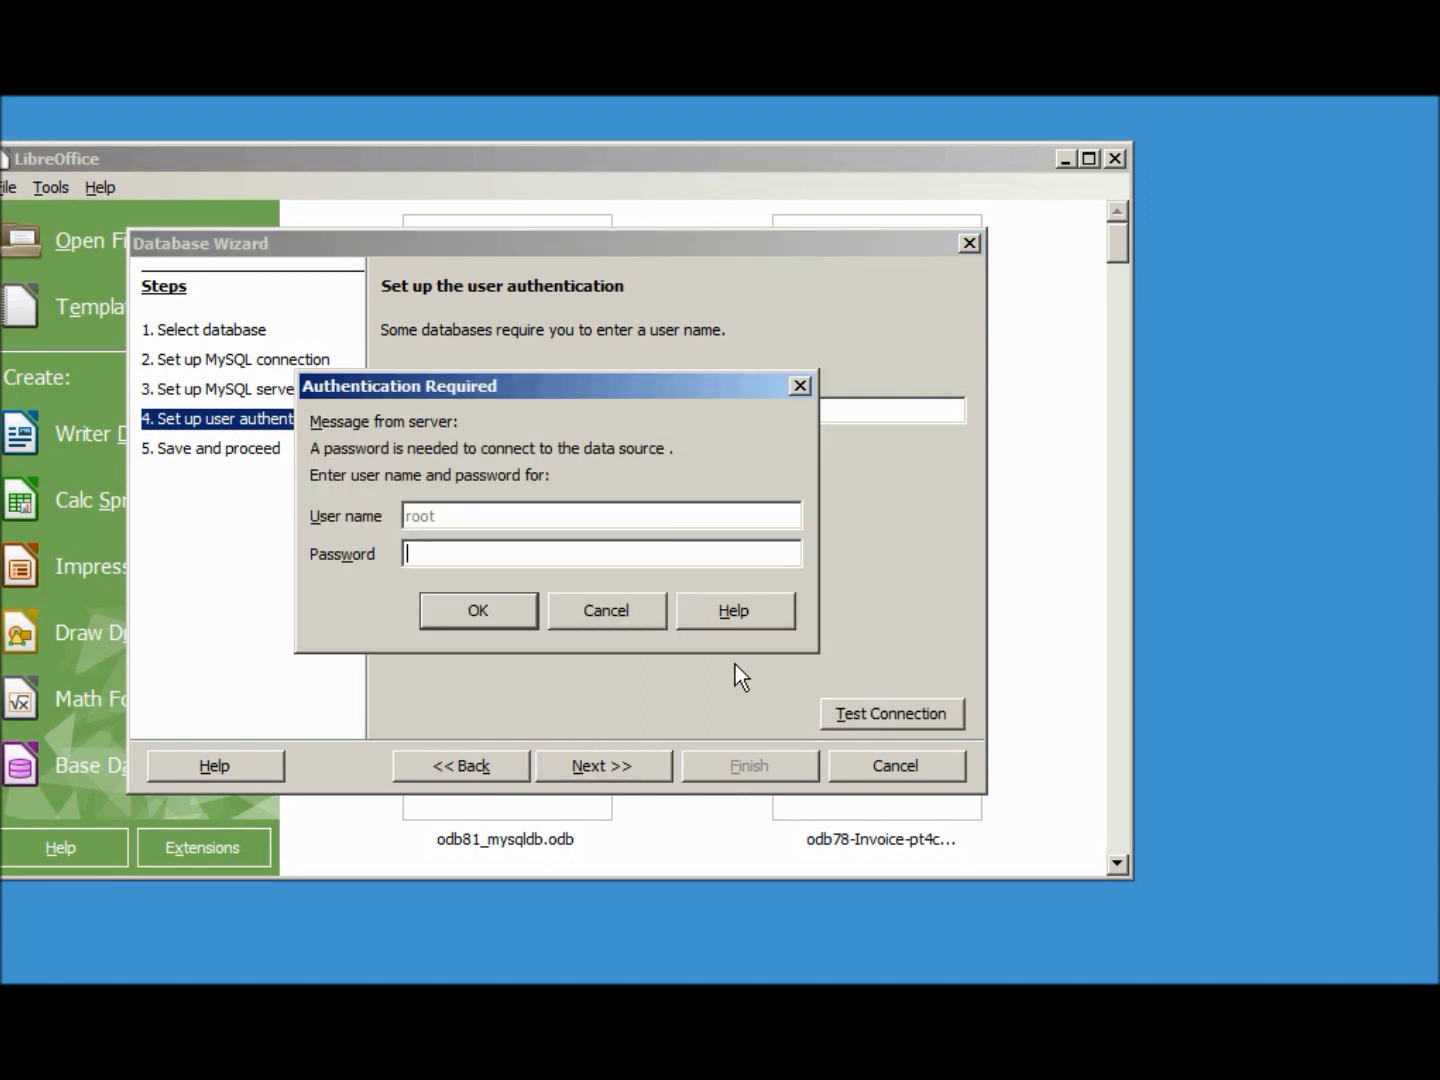
text(********)
click(509, 598)
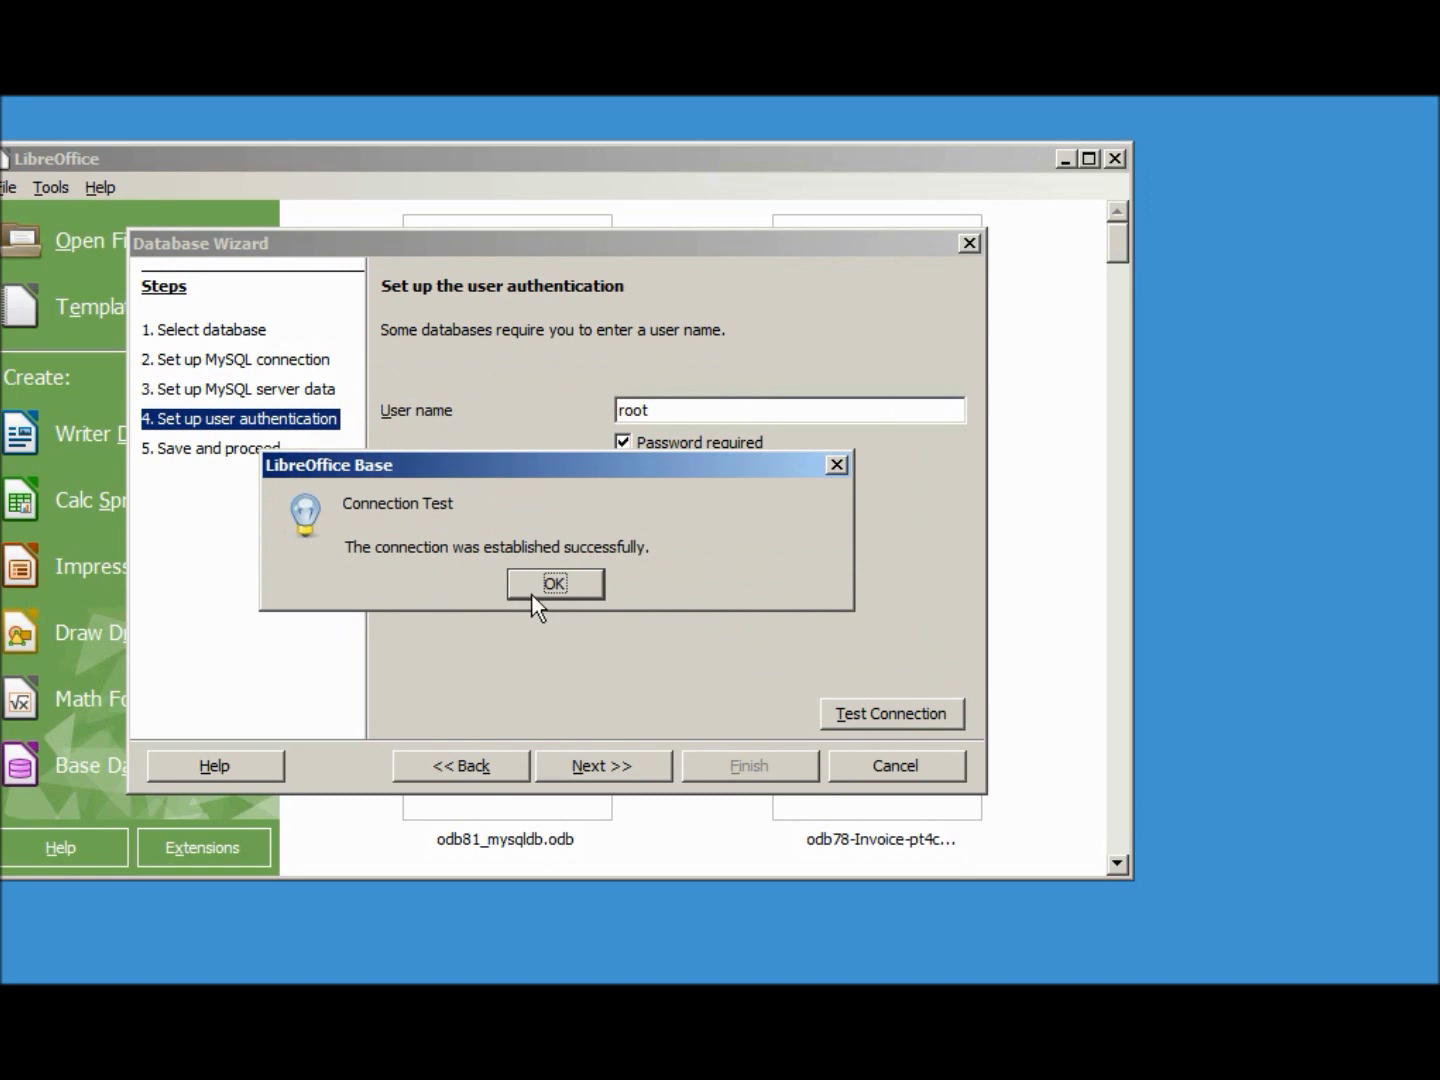
click(541, 583)
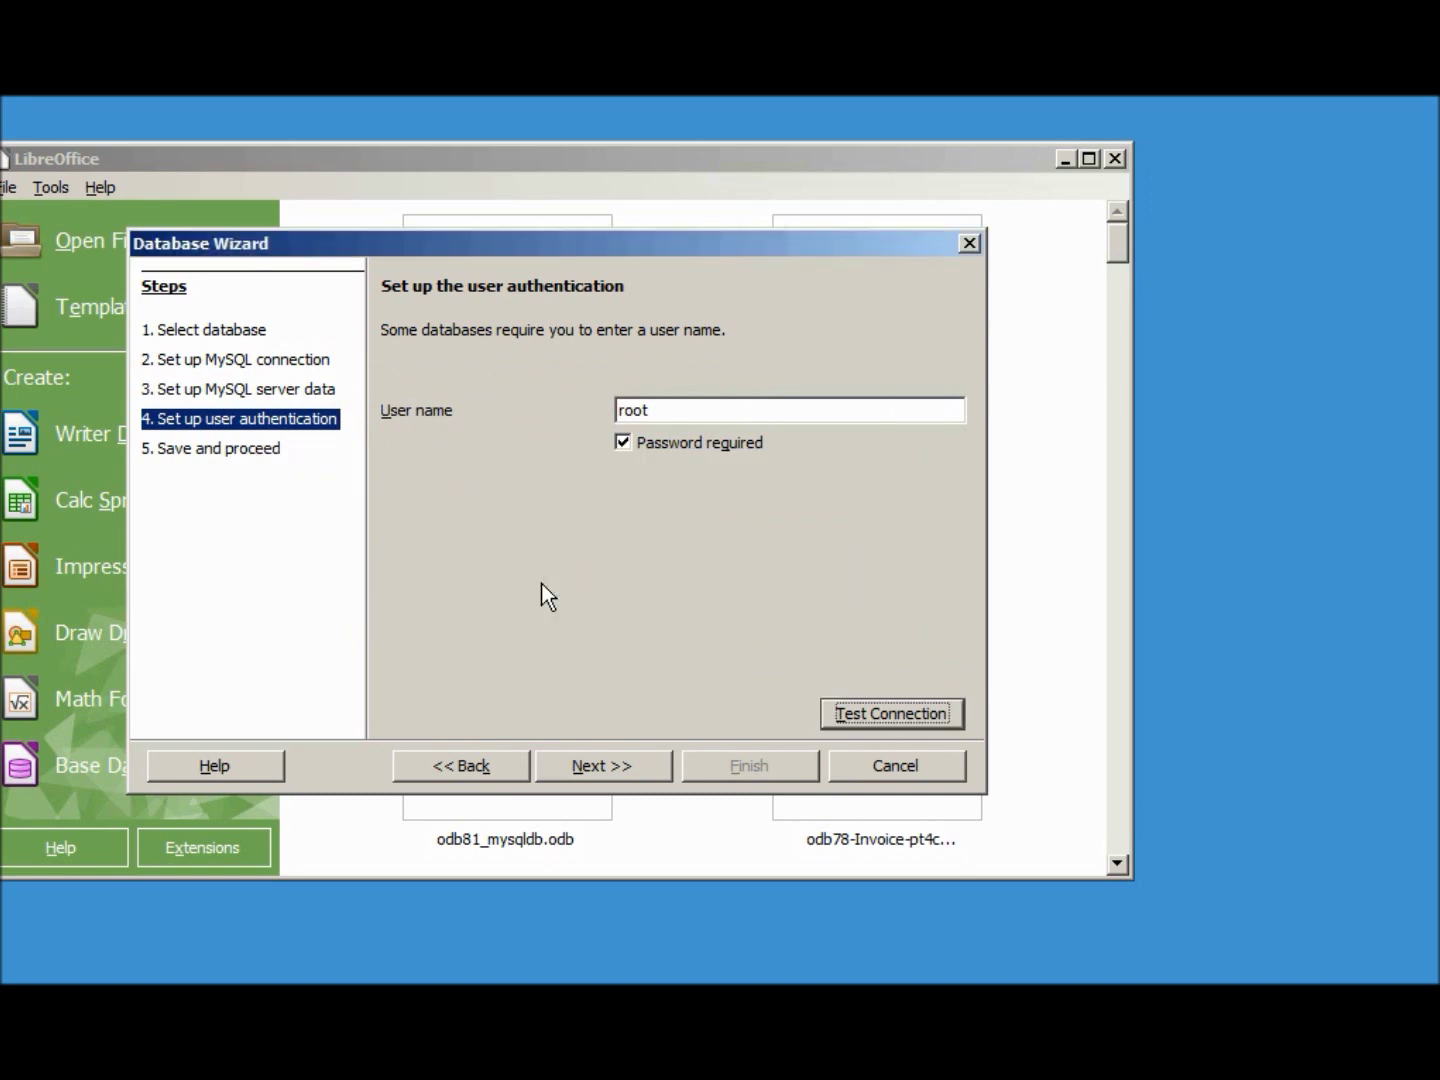
click(602, 765)
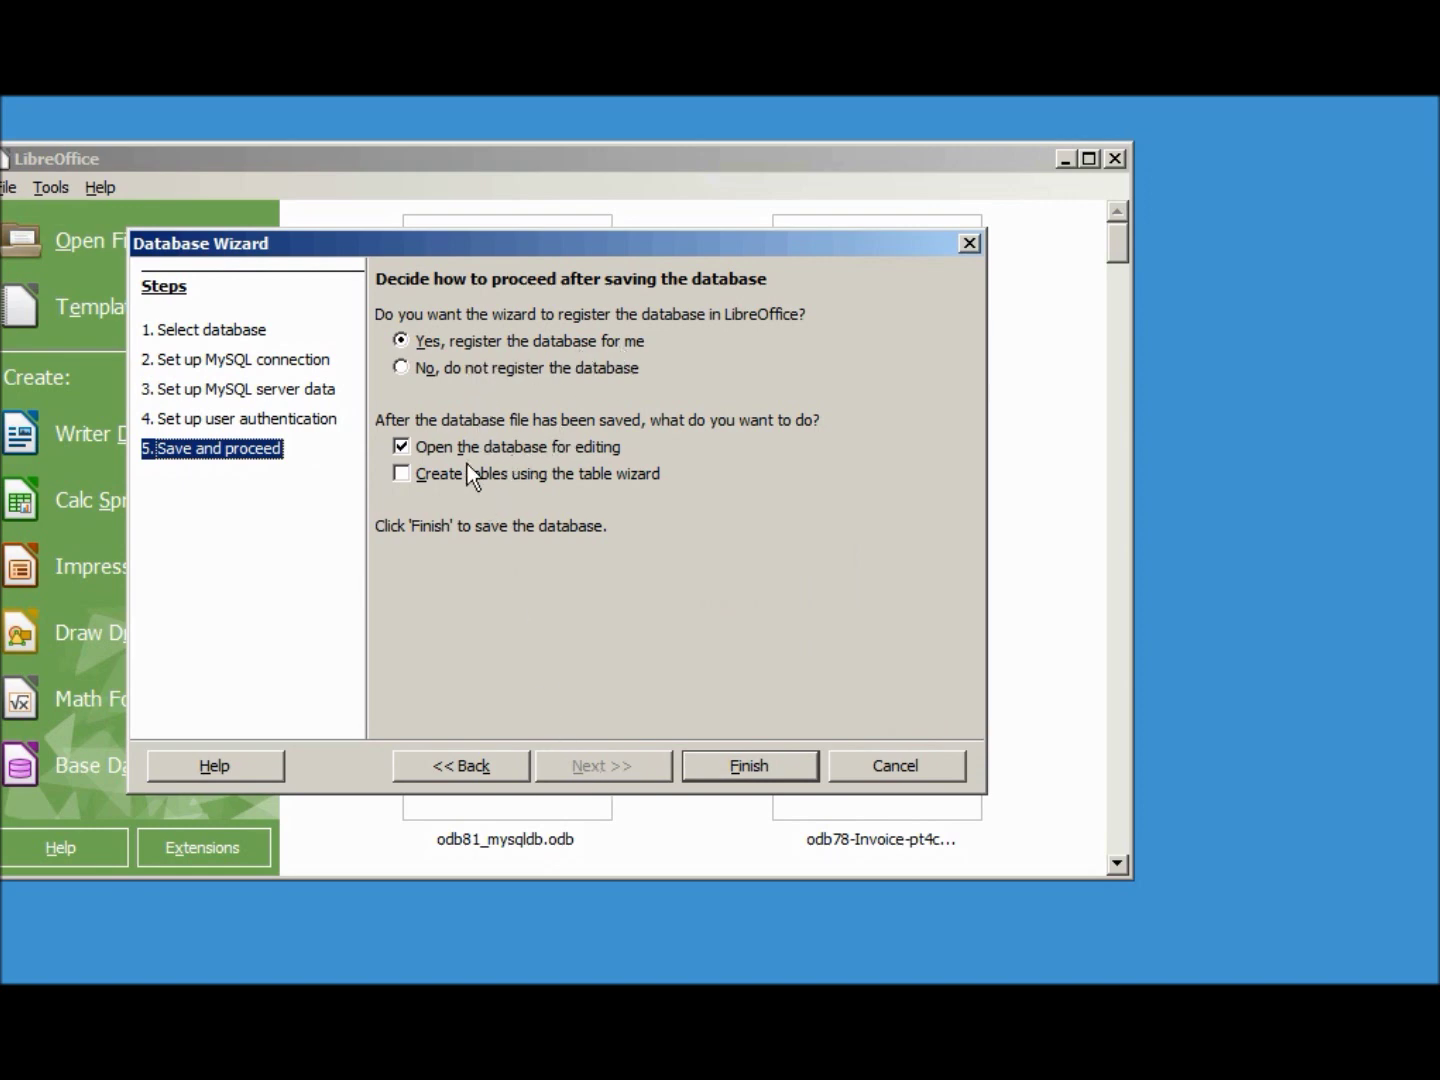
click(722, 766)
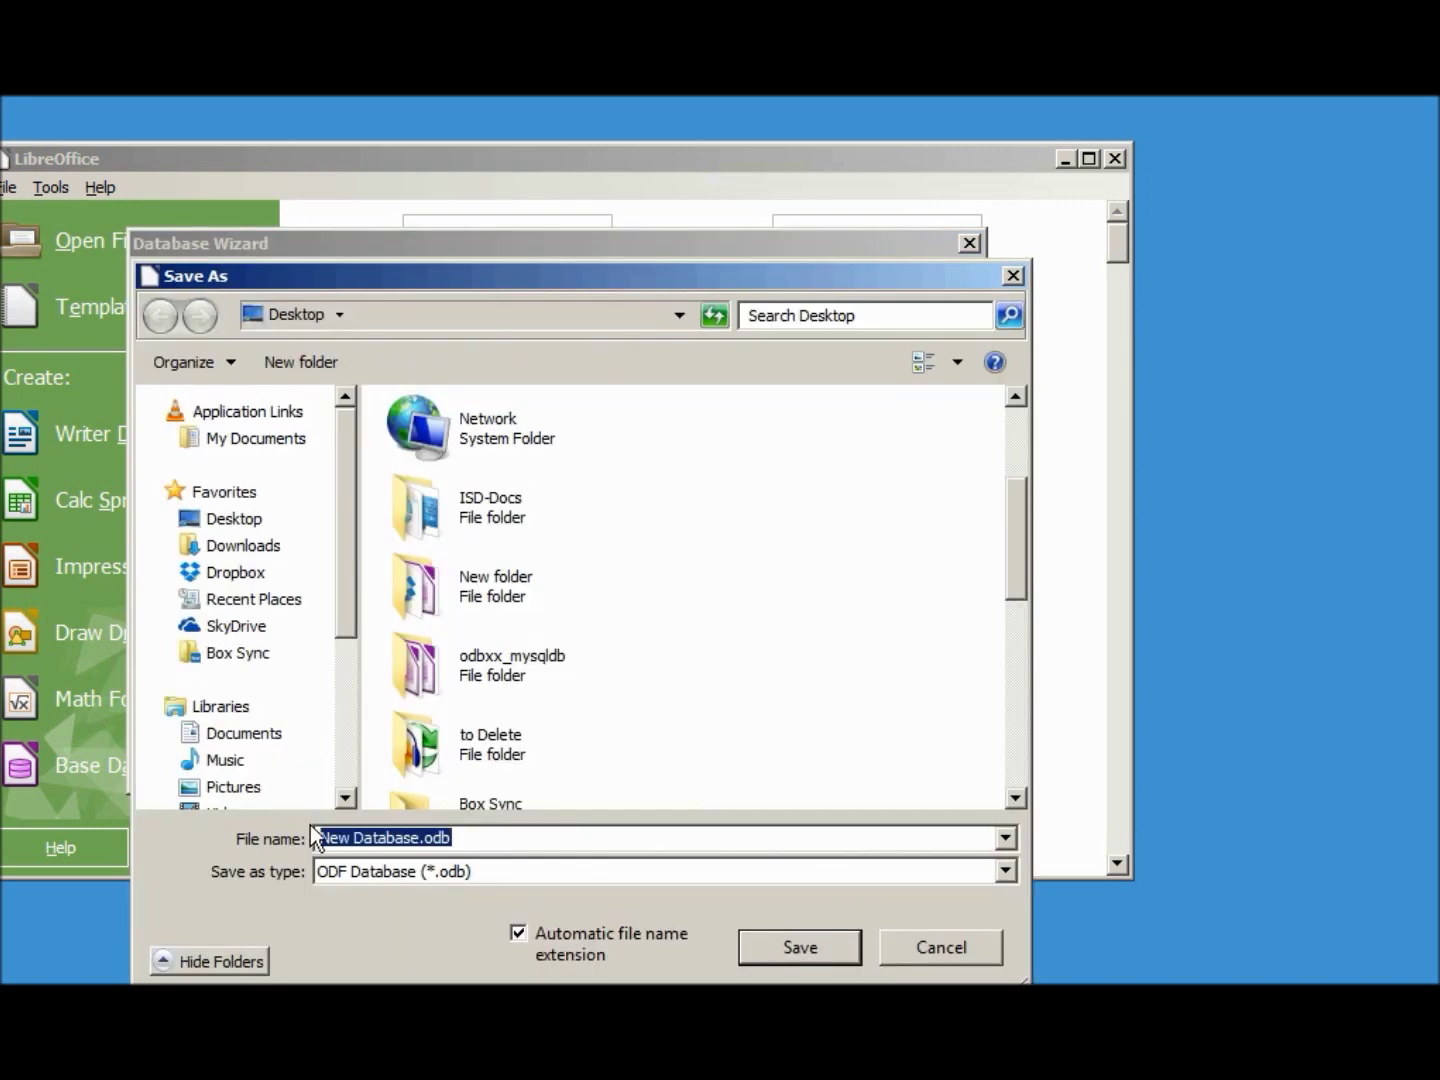
Step: Save the database as odb83_mysqldb.odb, collapse the mysql schema, and start a new table design
text(odb83_mysqldb.odb)
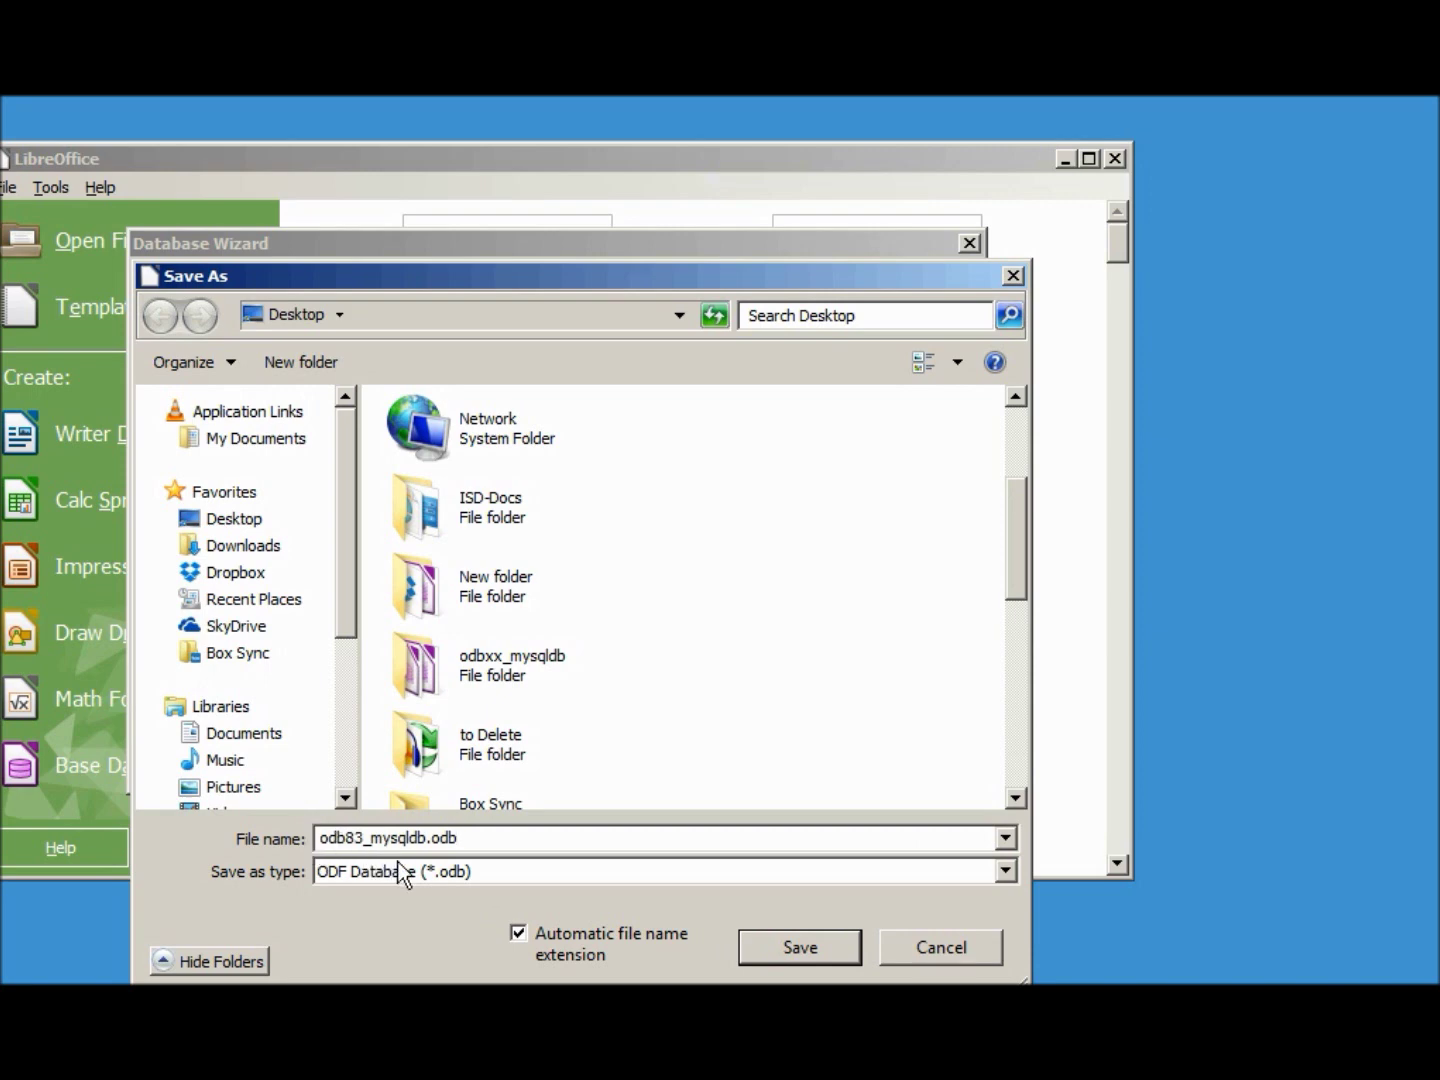
click(783, 941)
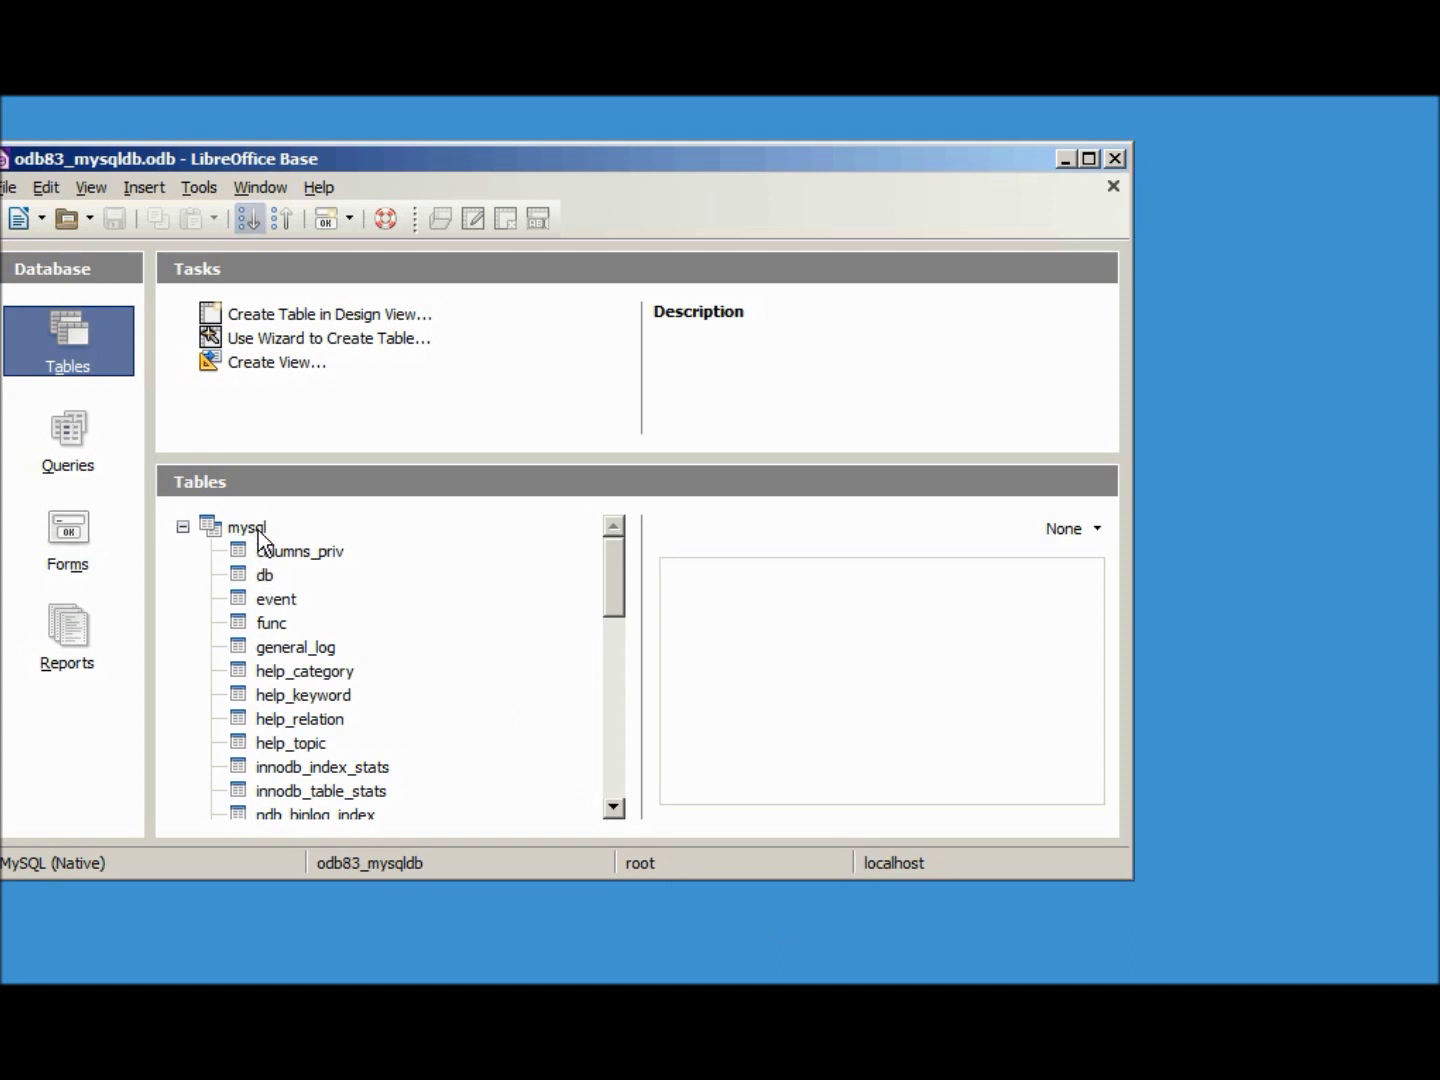
click(183, 526)
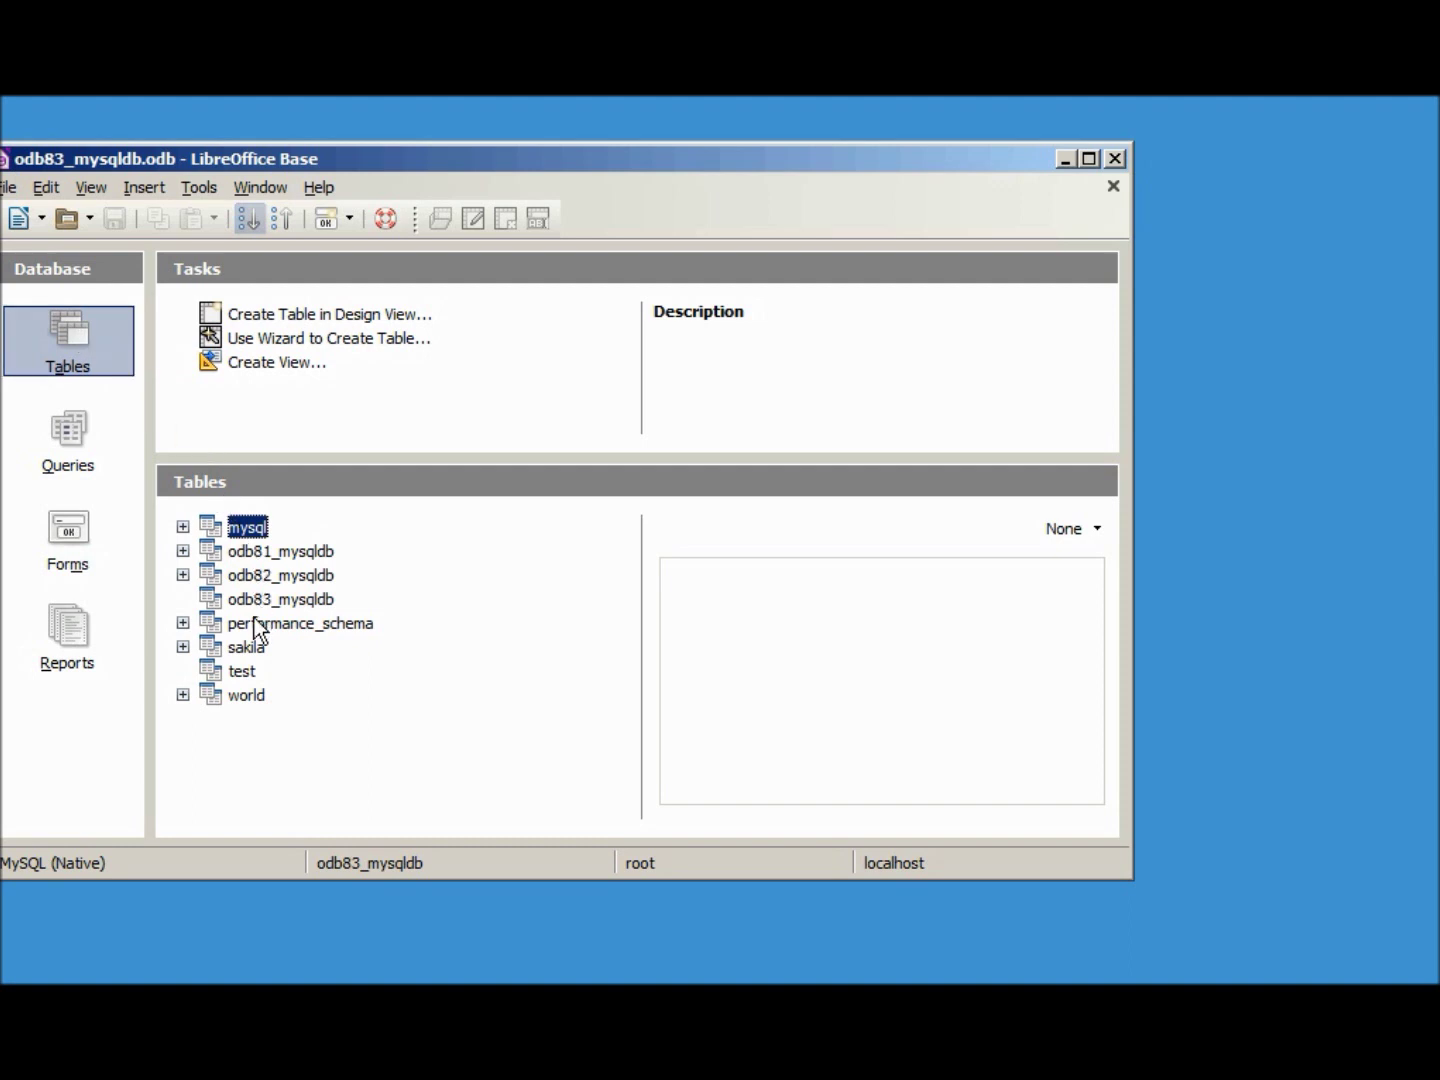
click(310, 314)
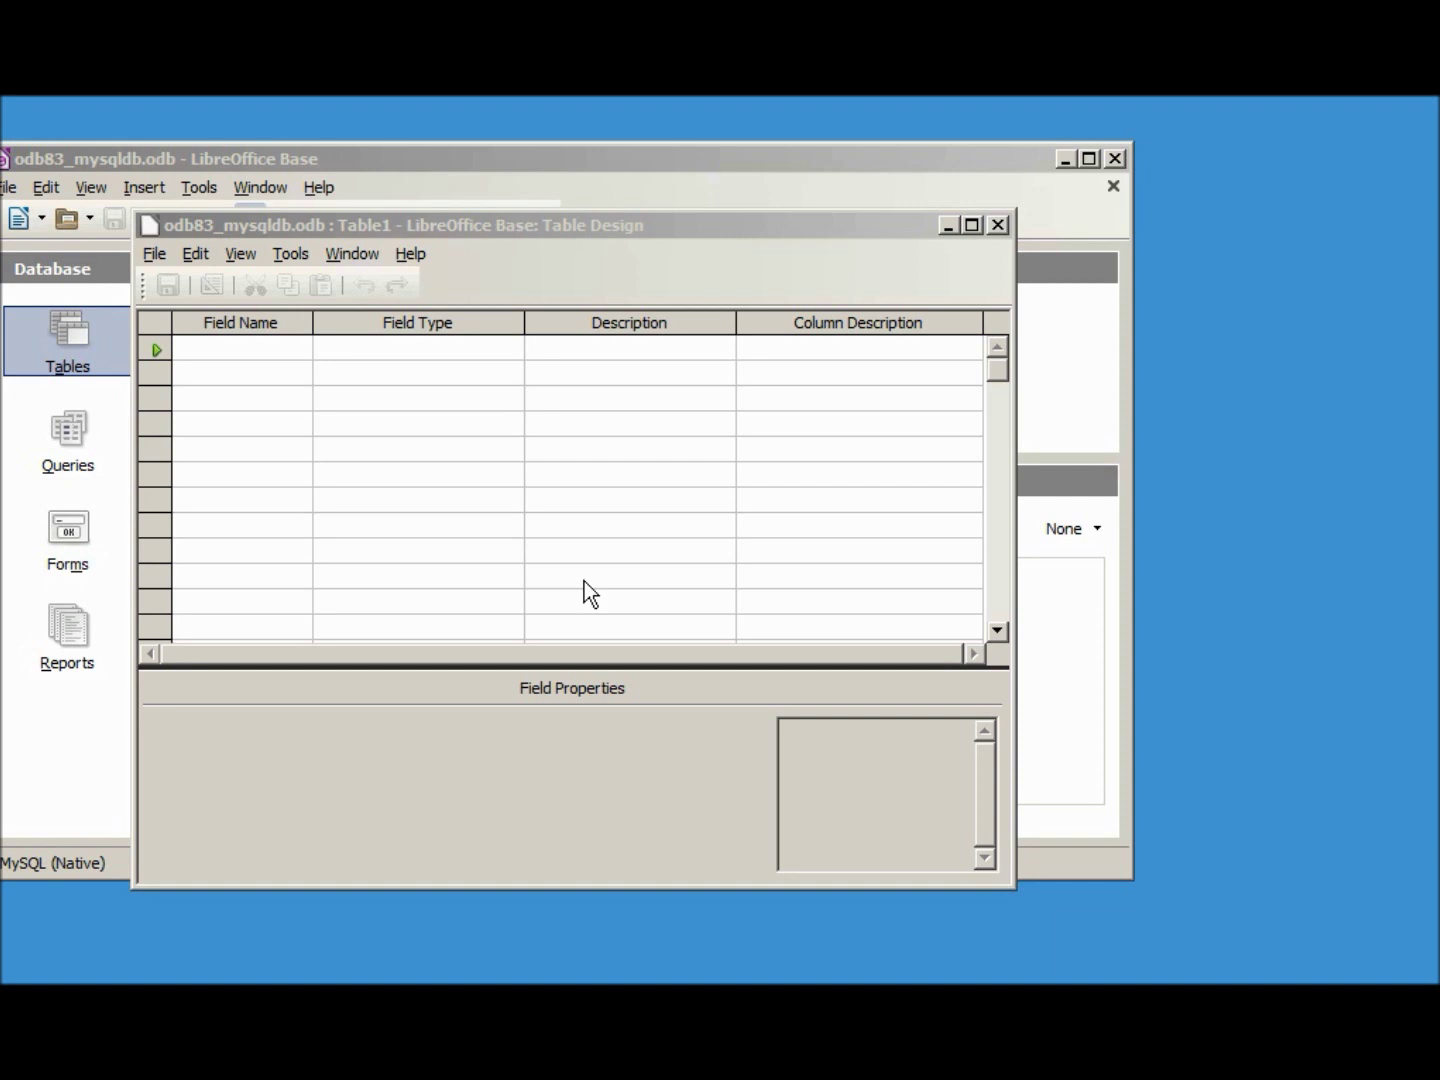
Step: Add fields emp-ID (Integer) and emp-Name (Text VARCHAR) to Table1 and save the design
click(248, 346)
text(emp-ID)
key(Tab)
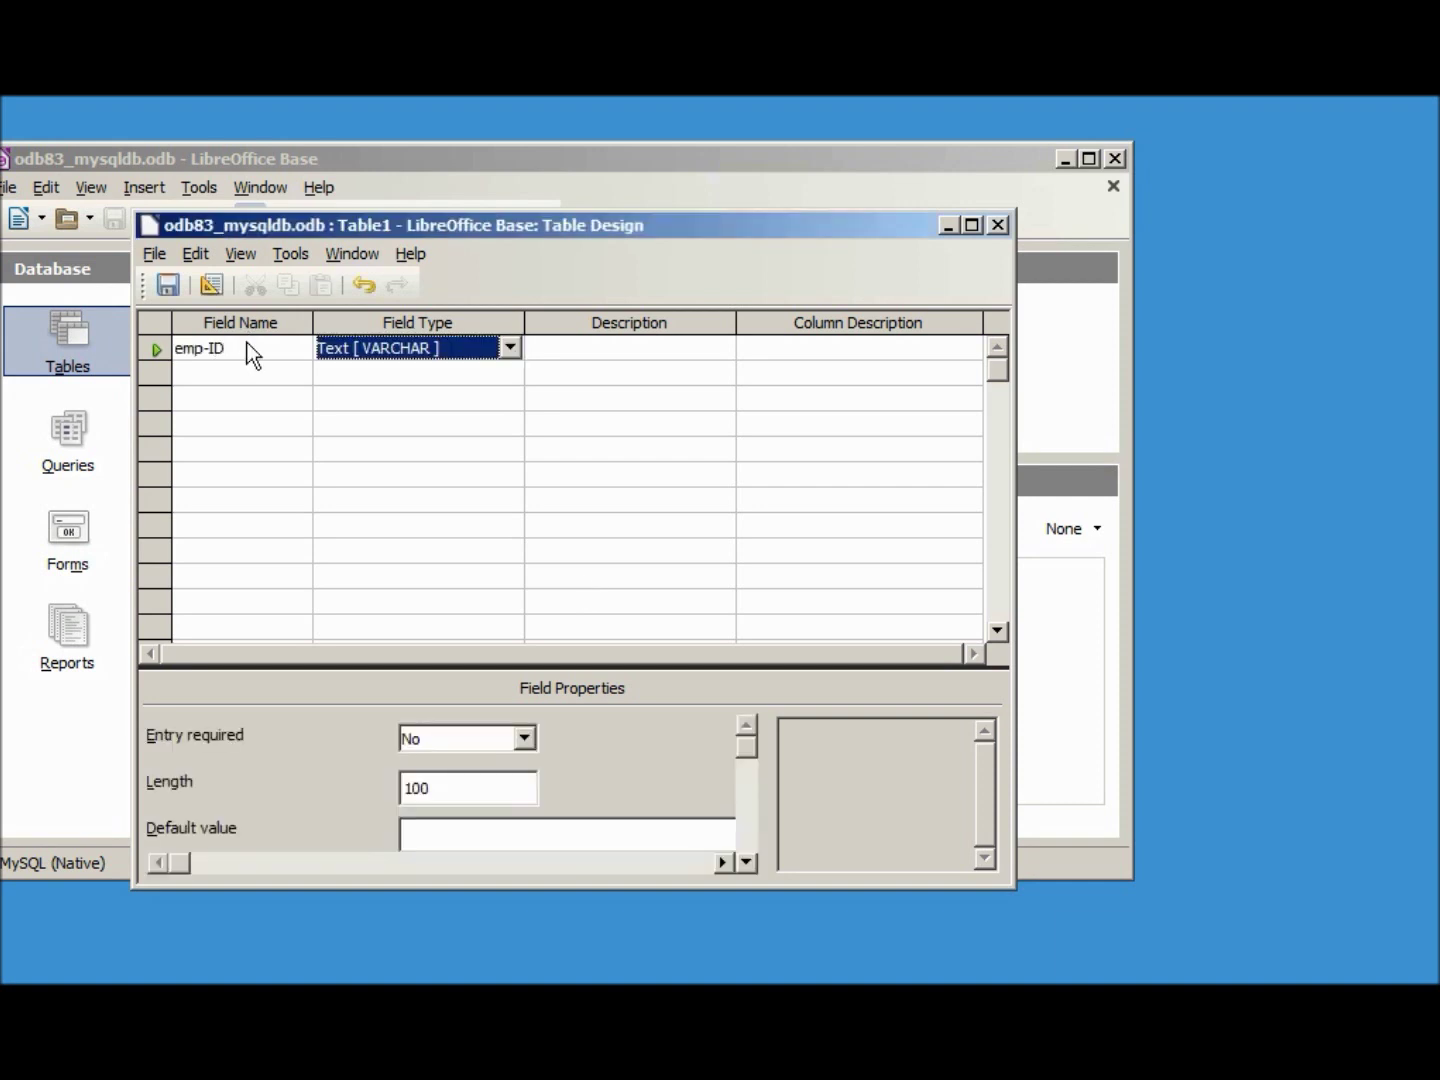
key(i)
key(i)
key(i)
key(i)
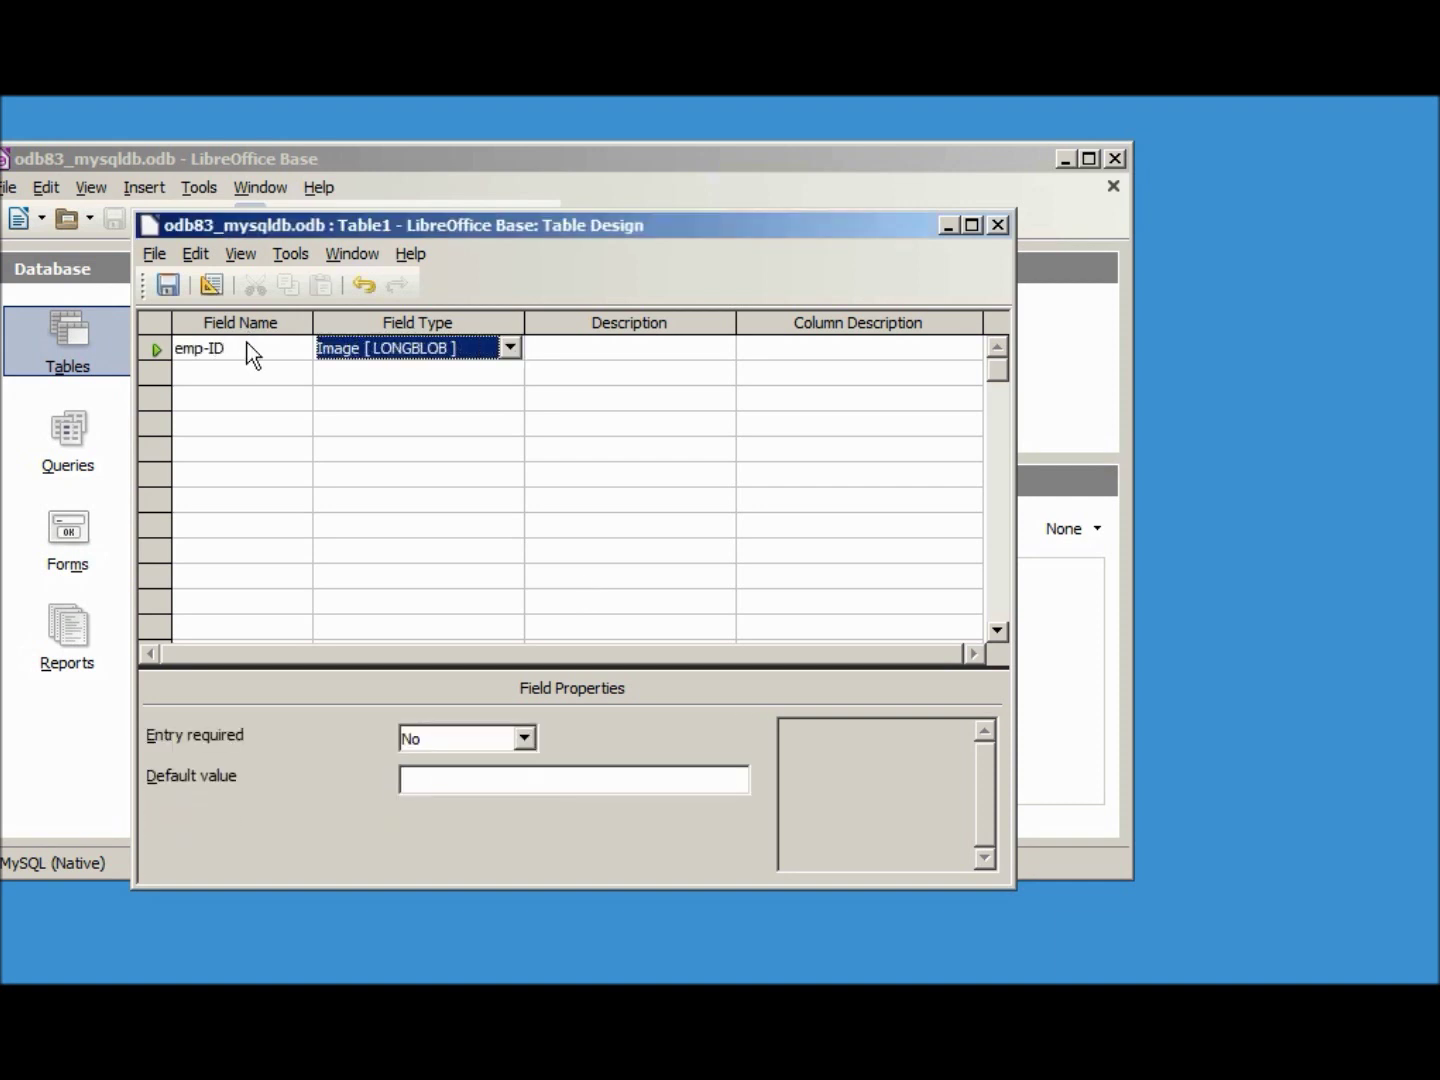
key(i)
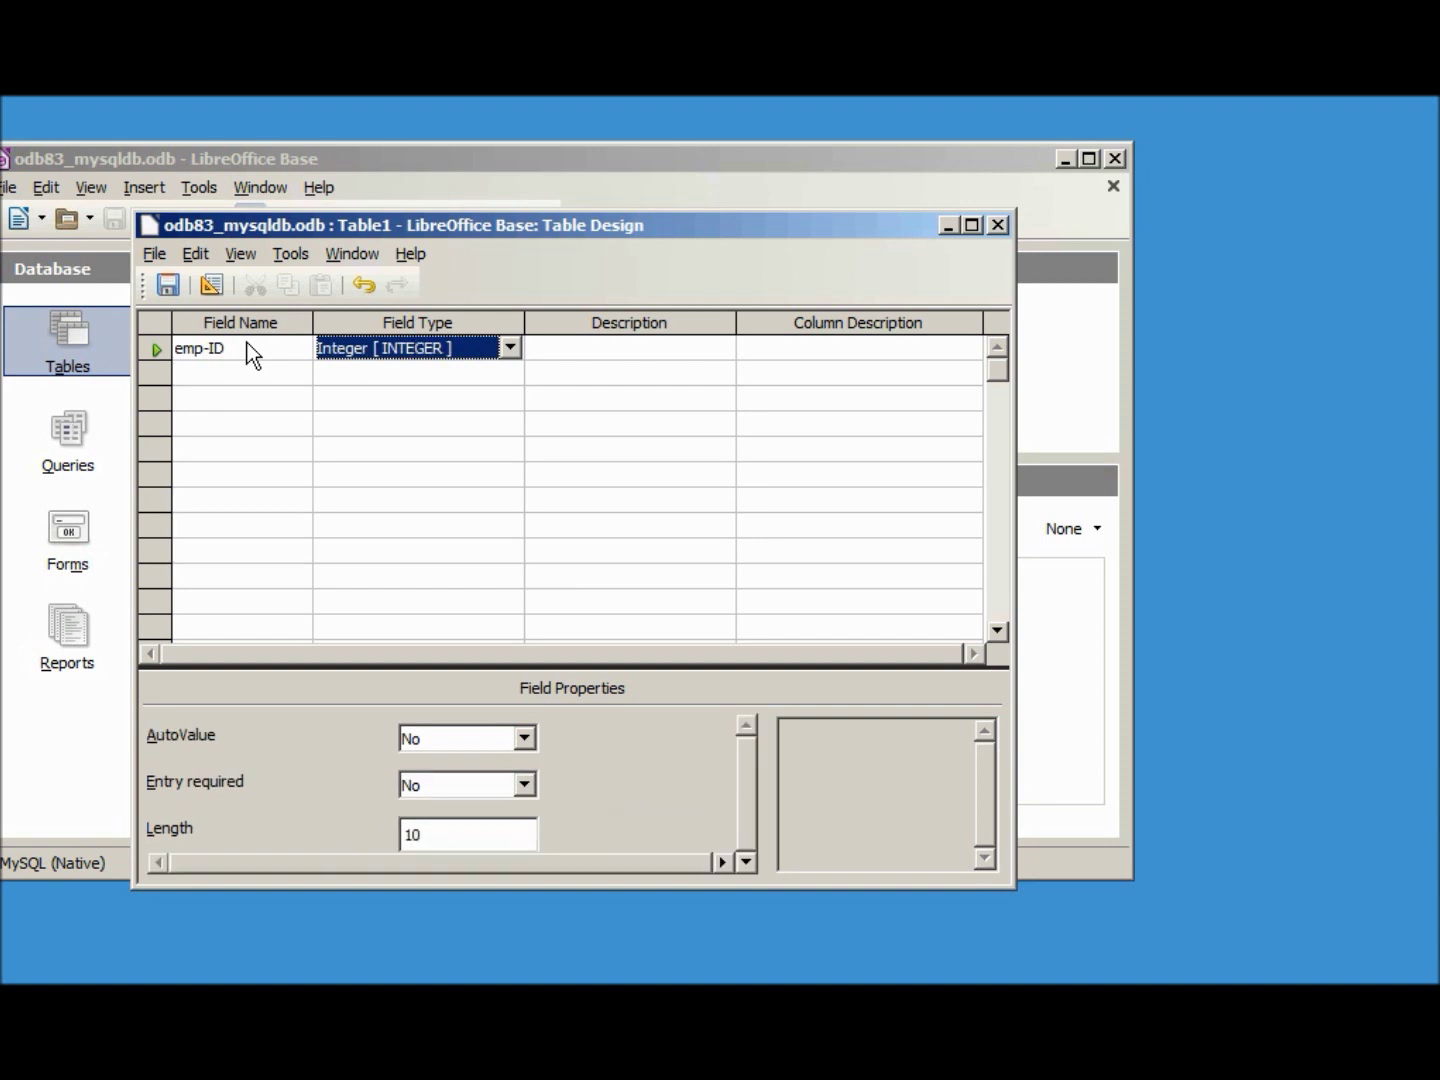
key(Tab)
key(Tab)
key(Tab)
text(em)
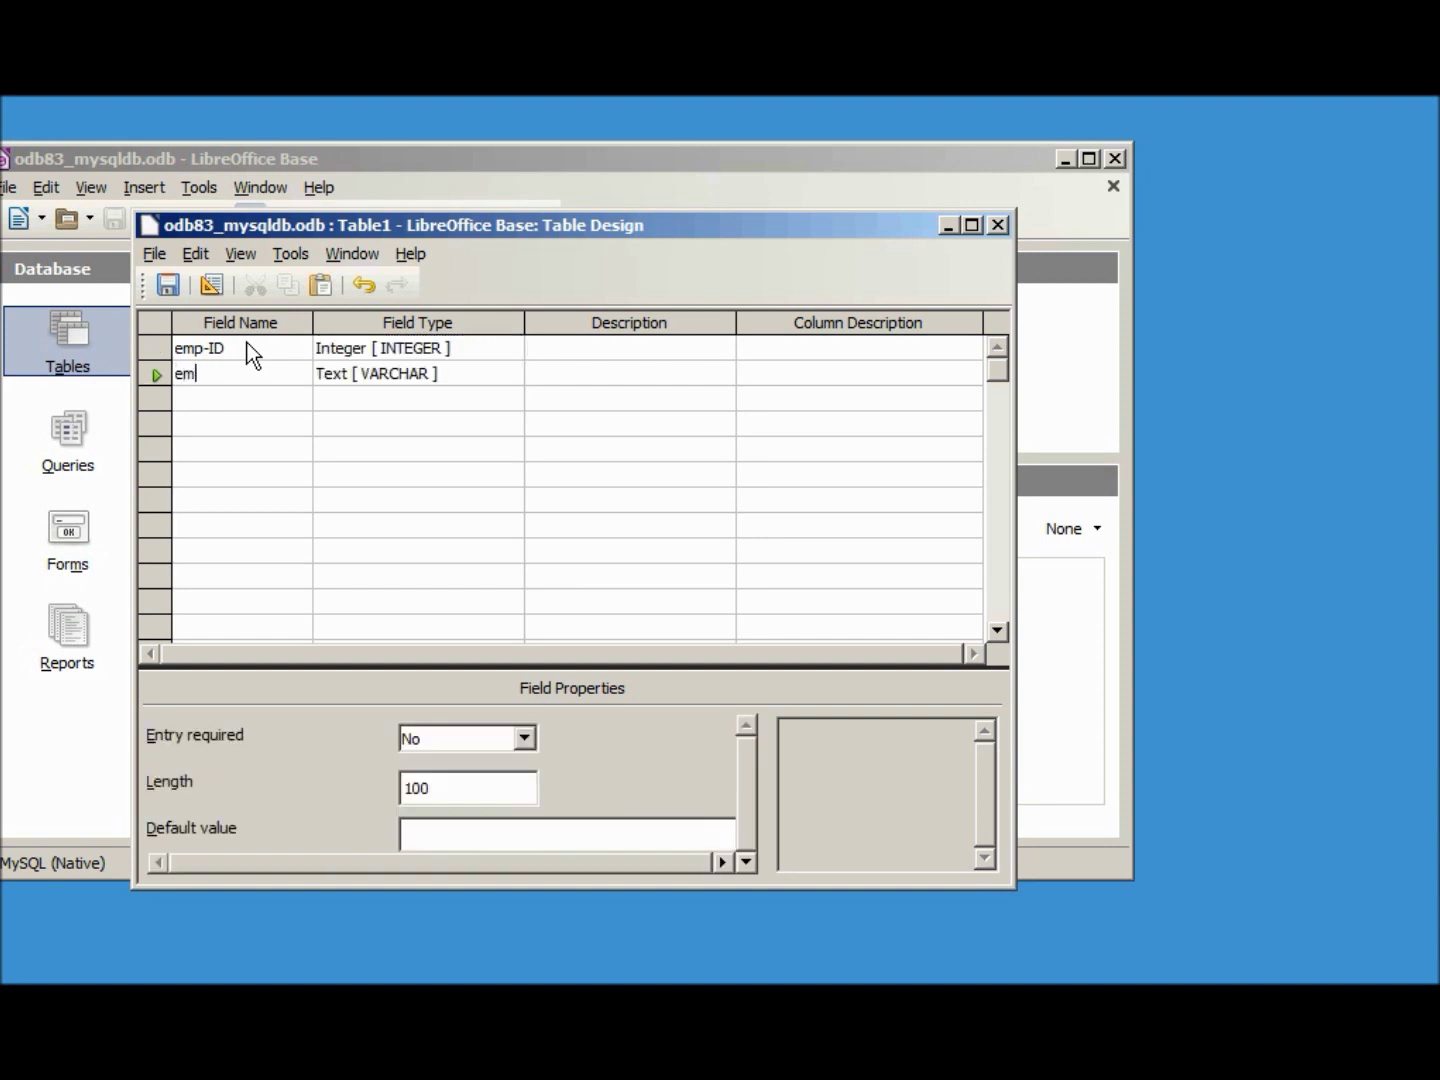
text(p-Name)
key(Tab)
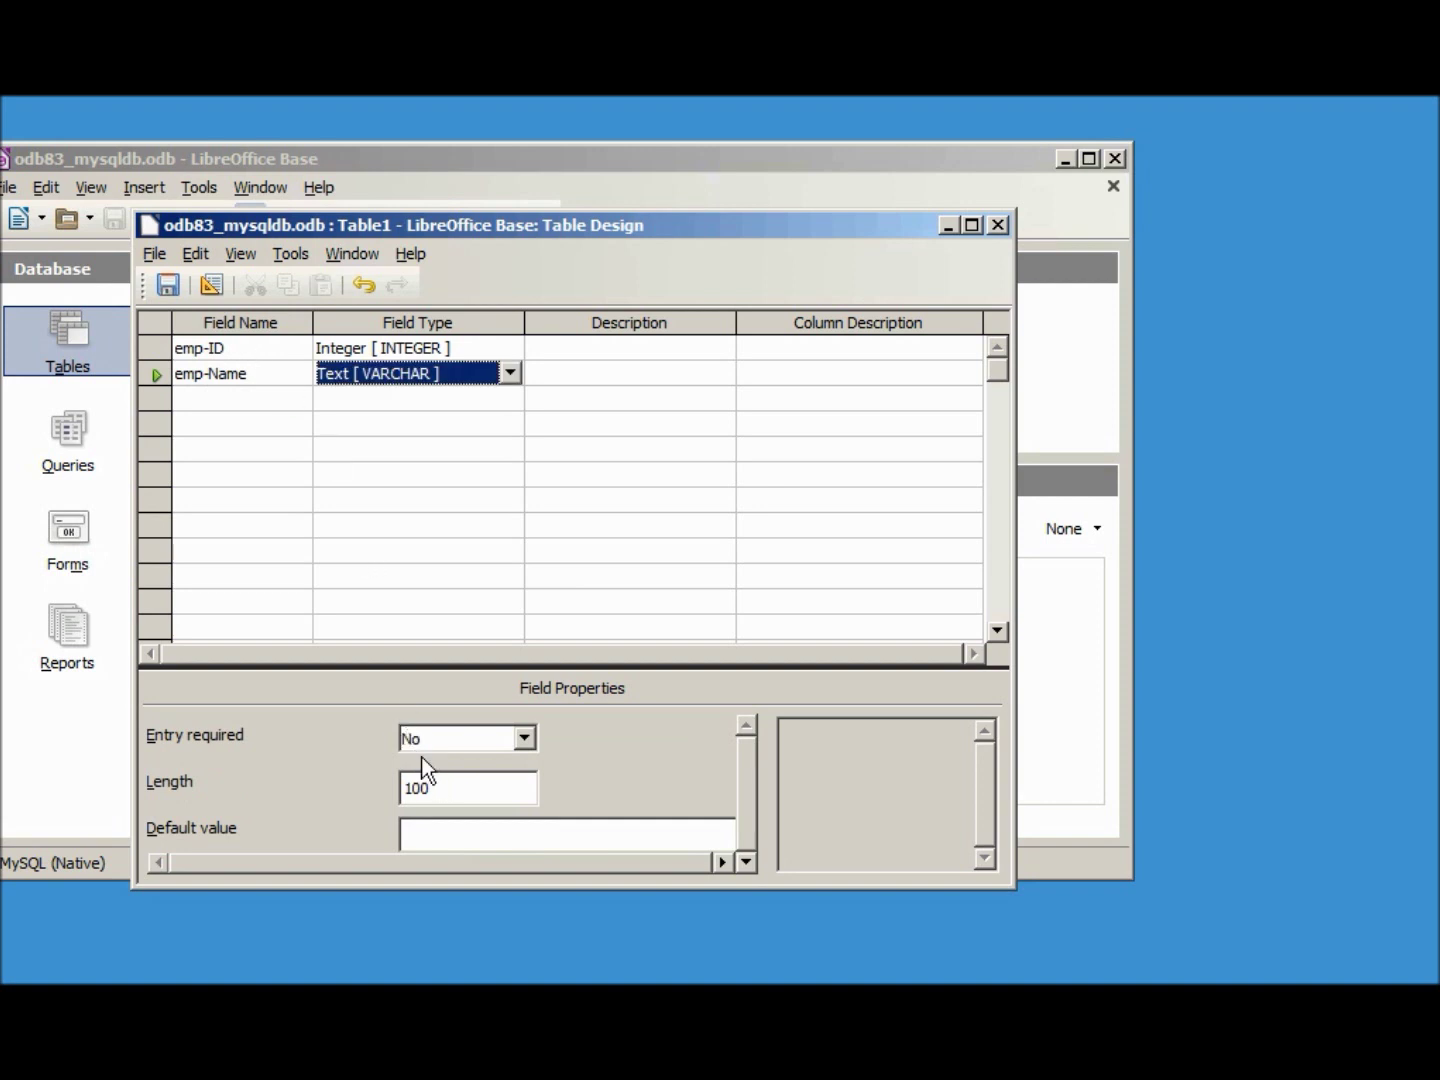
click(168, 286)
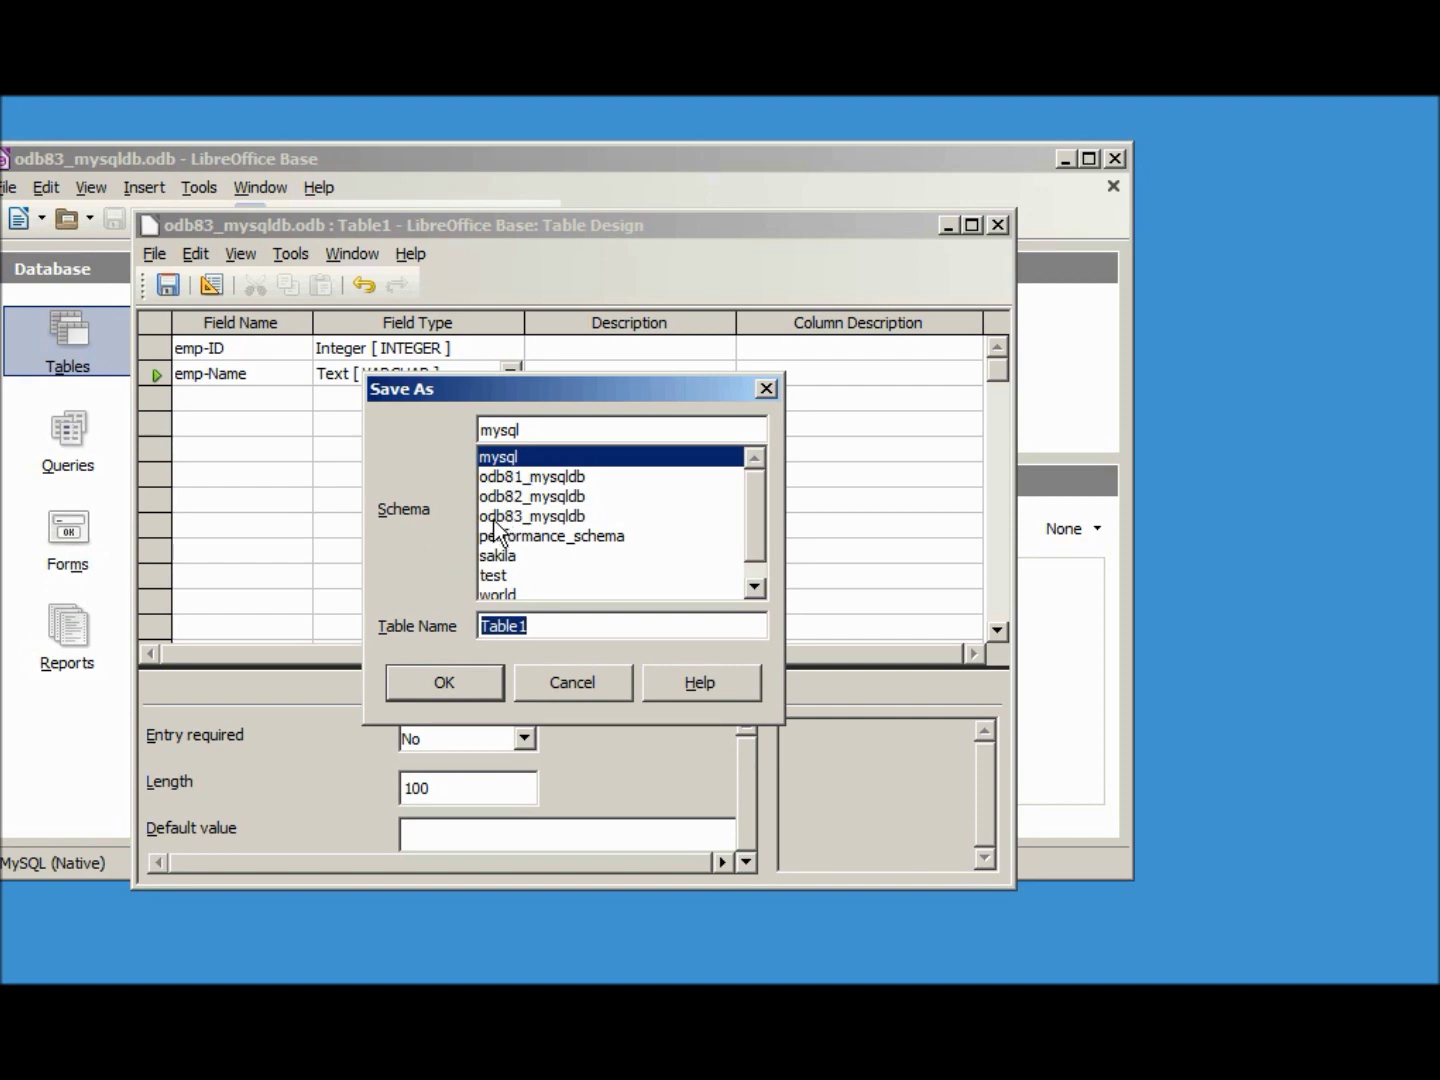
Step: Save the table as tbl_emp in the odb83_mysqldb schema, skipping the primary-key prompt
click(506, 517)
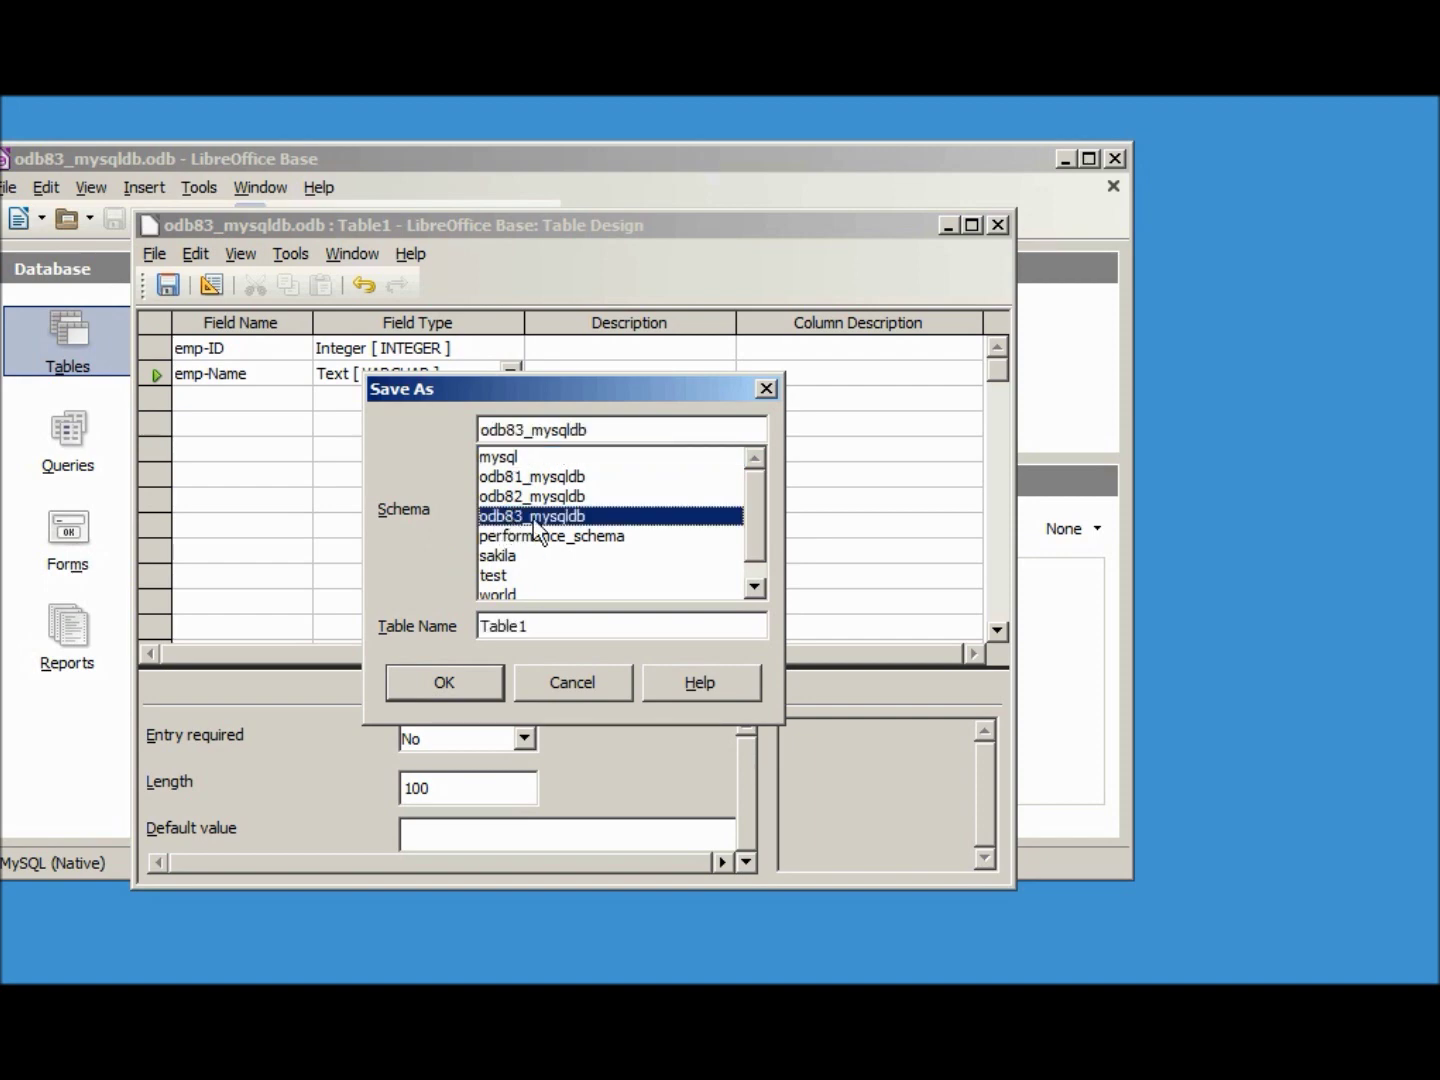
key(Tab)
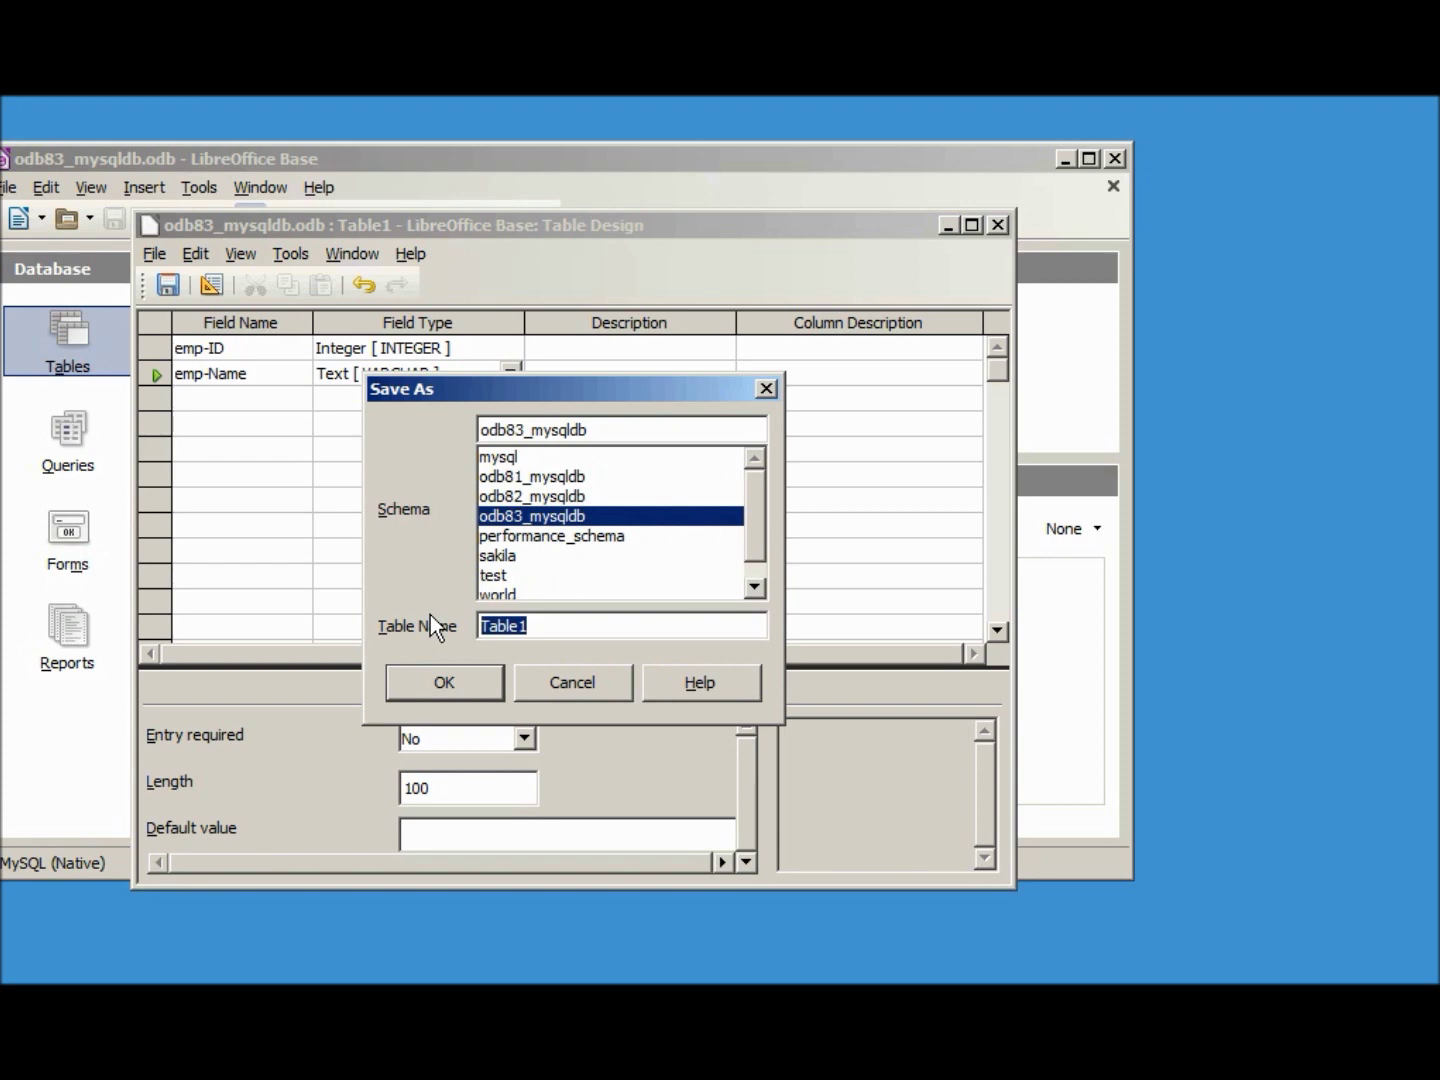
text(tbl_emp)
click(463, 679)
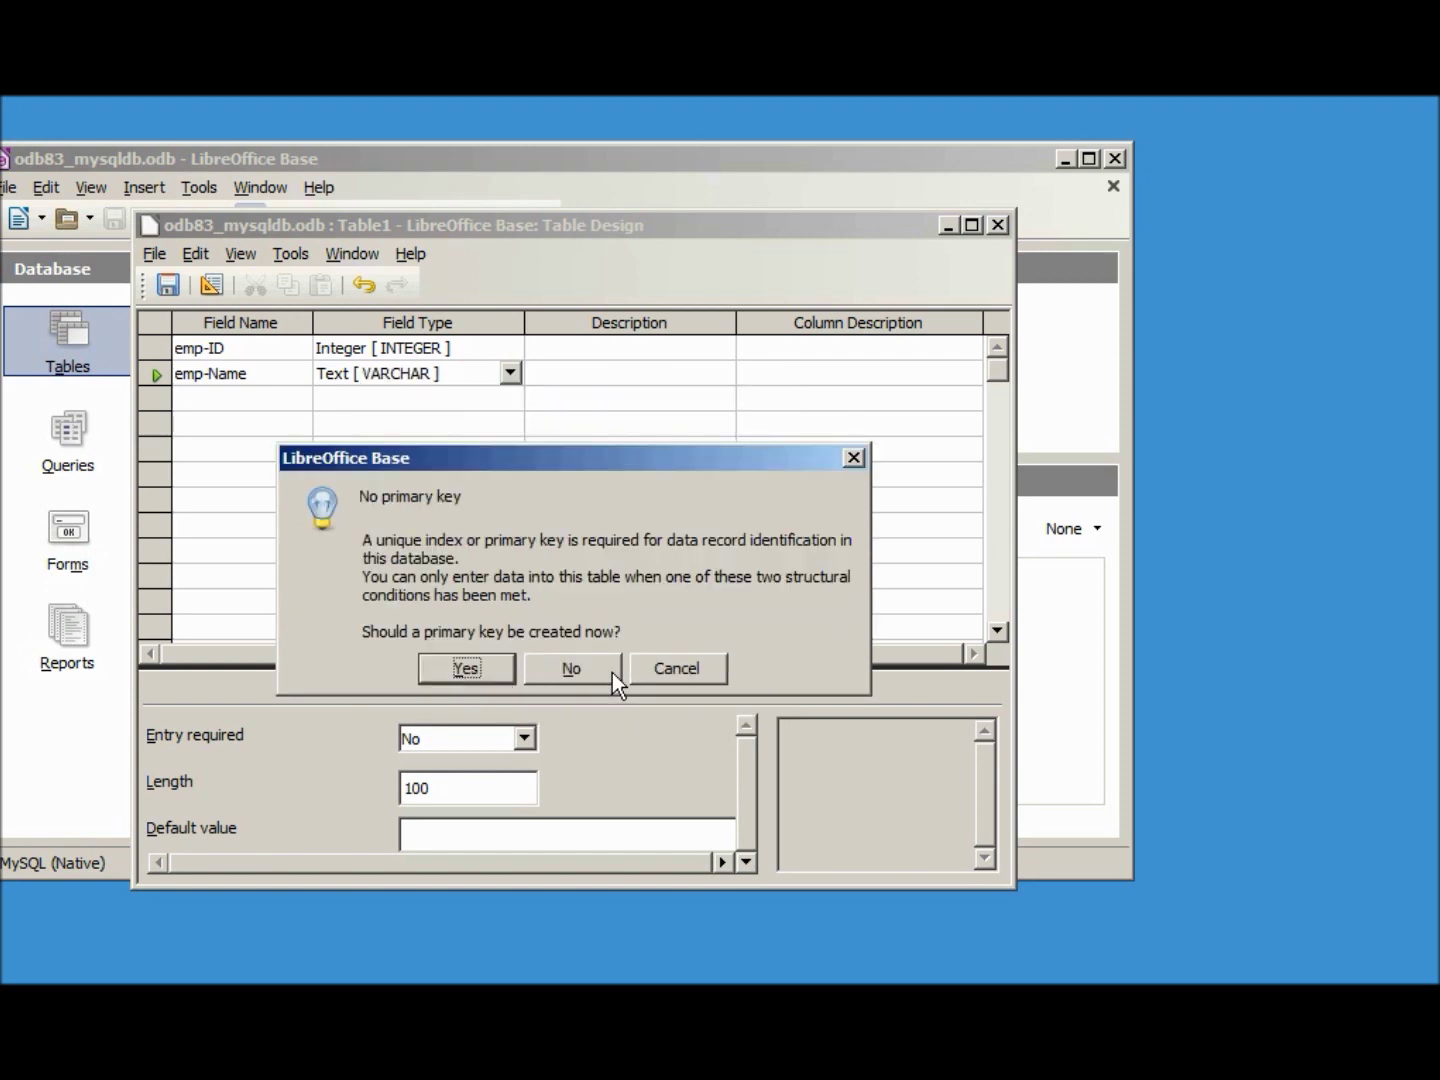
click(694, 667)
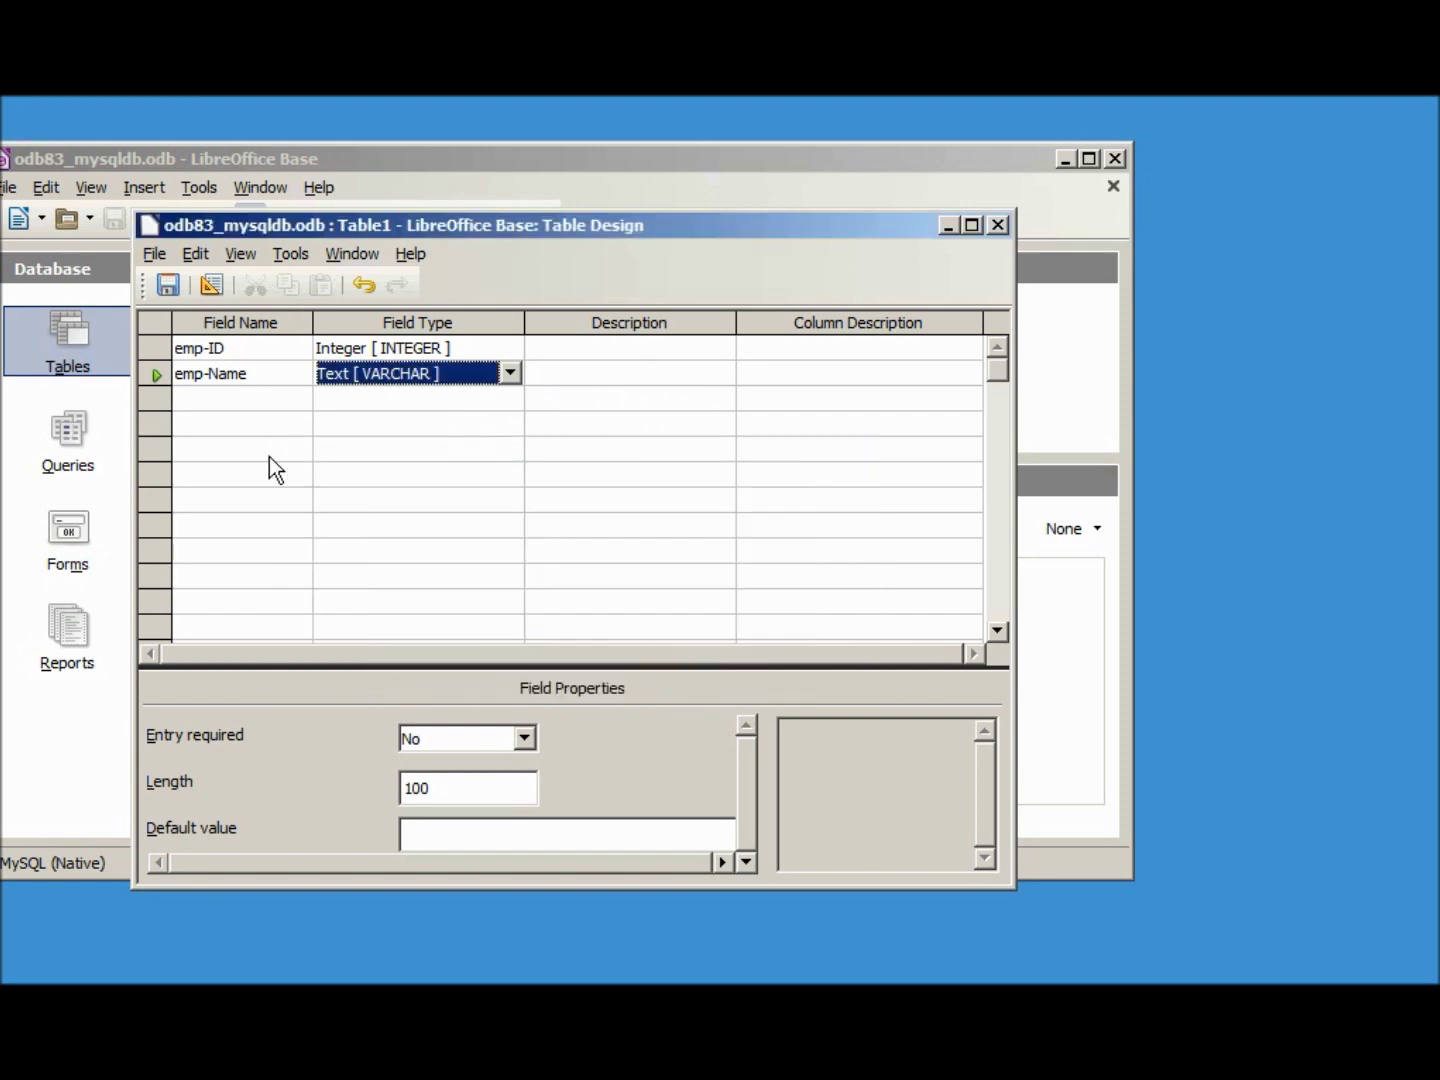
Step: Make emp-ID the primary key with AutoValue set to Yes
right_click(156, 350)
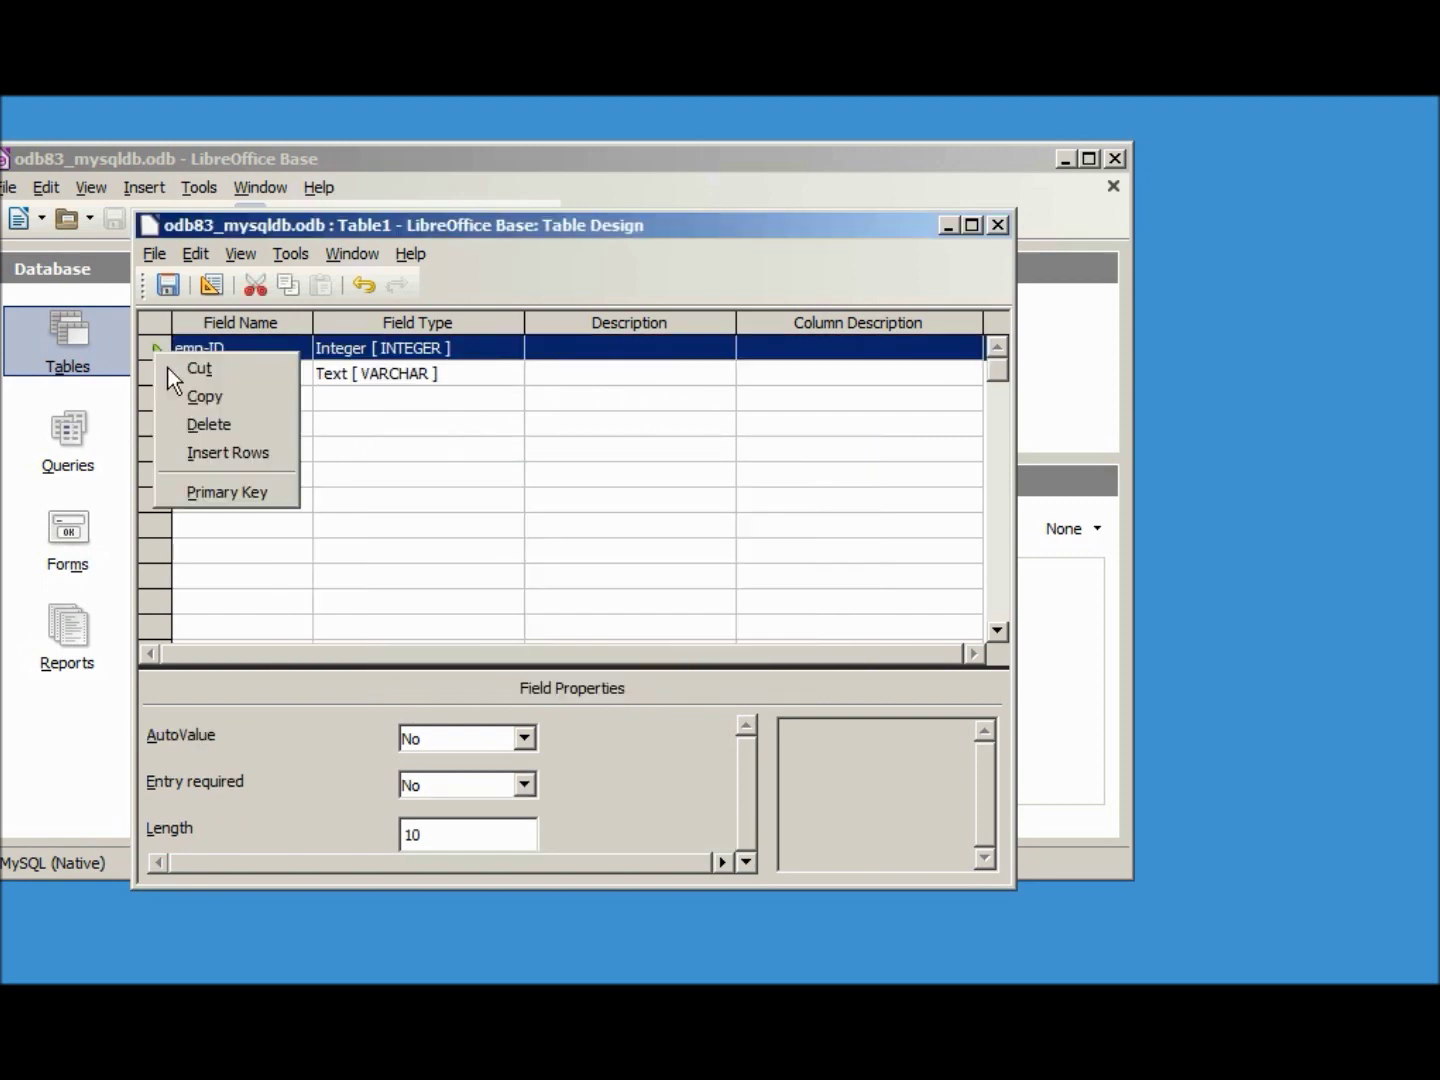
click(229, 492)
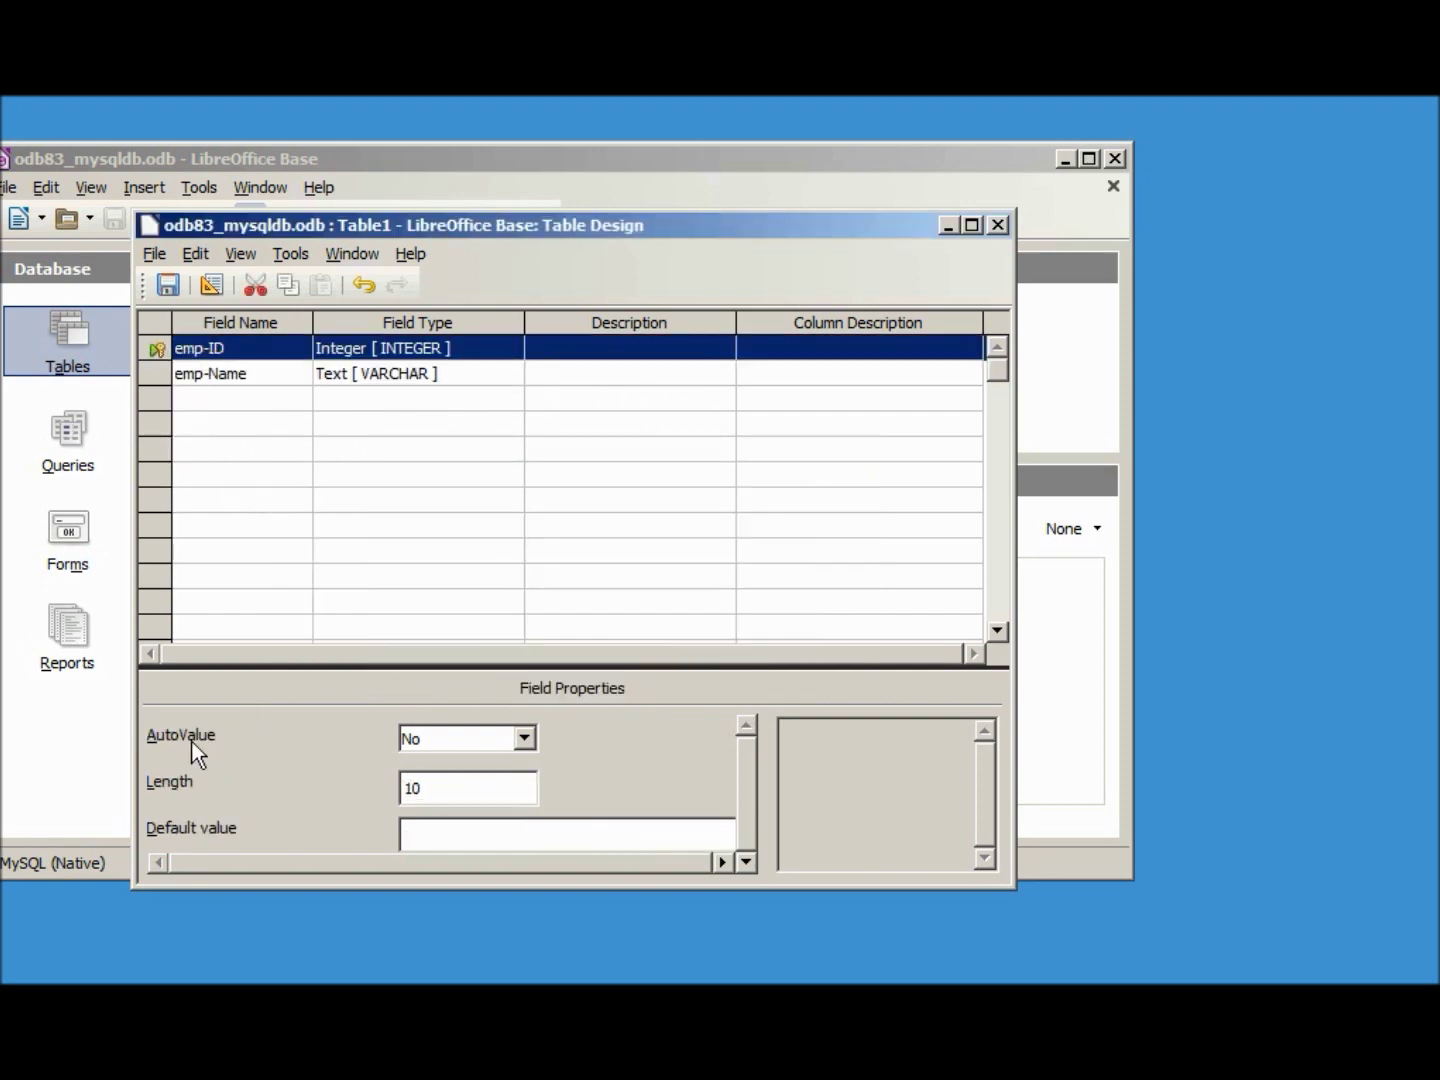
click(526, 738)
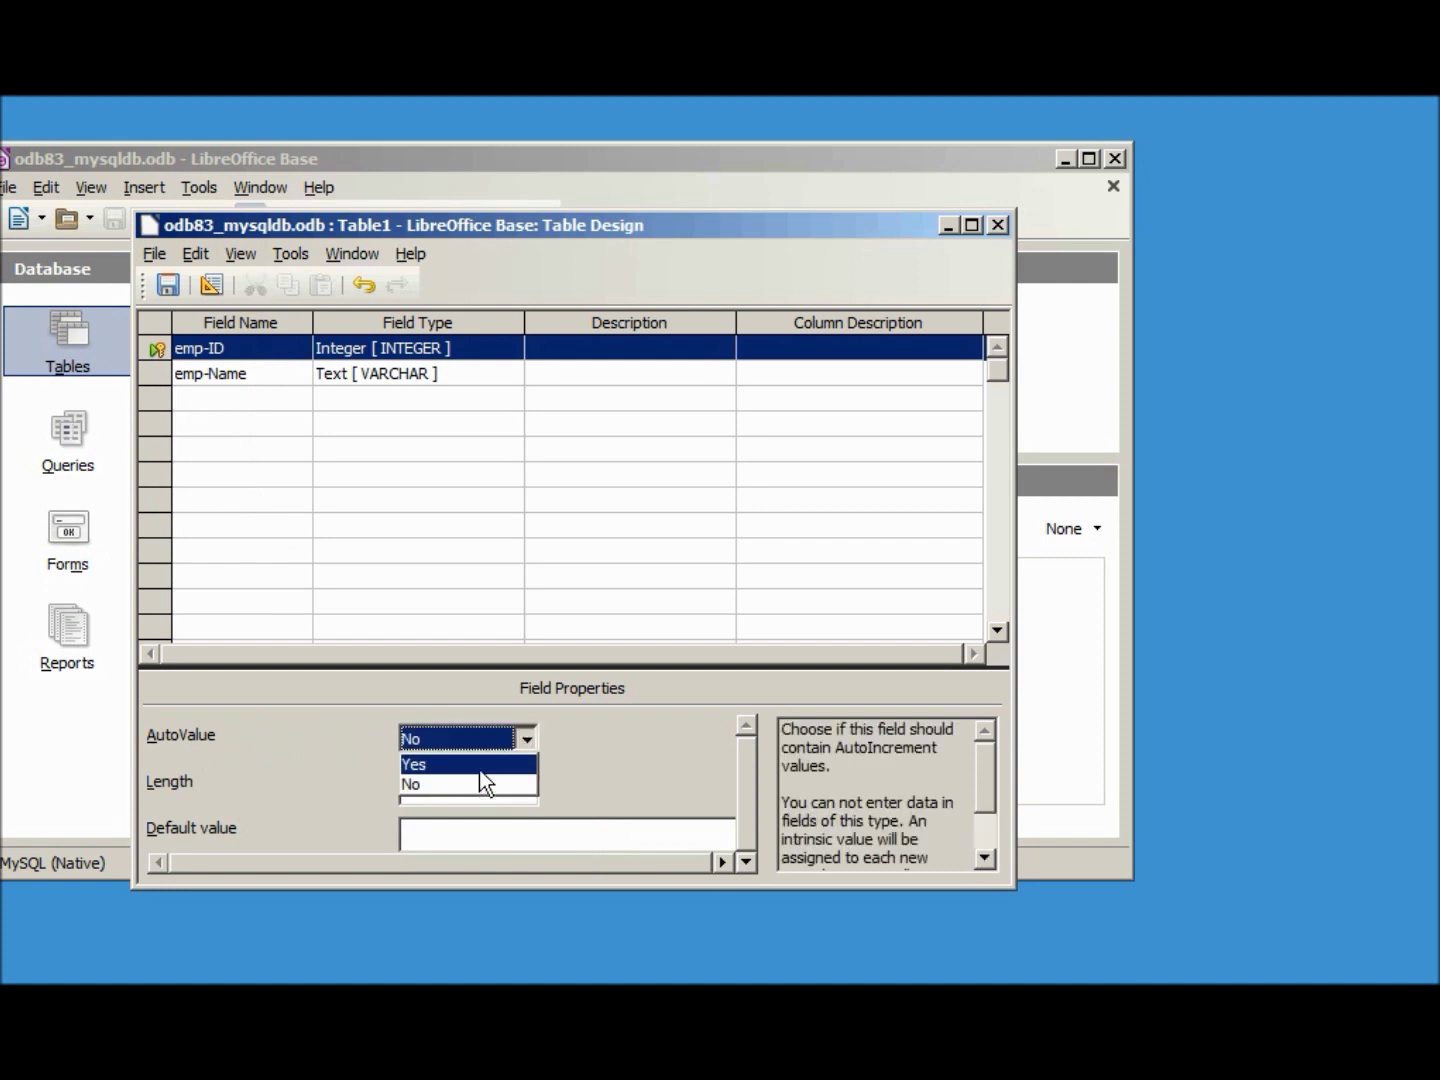
click(479, 765)
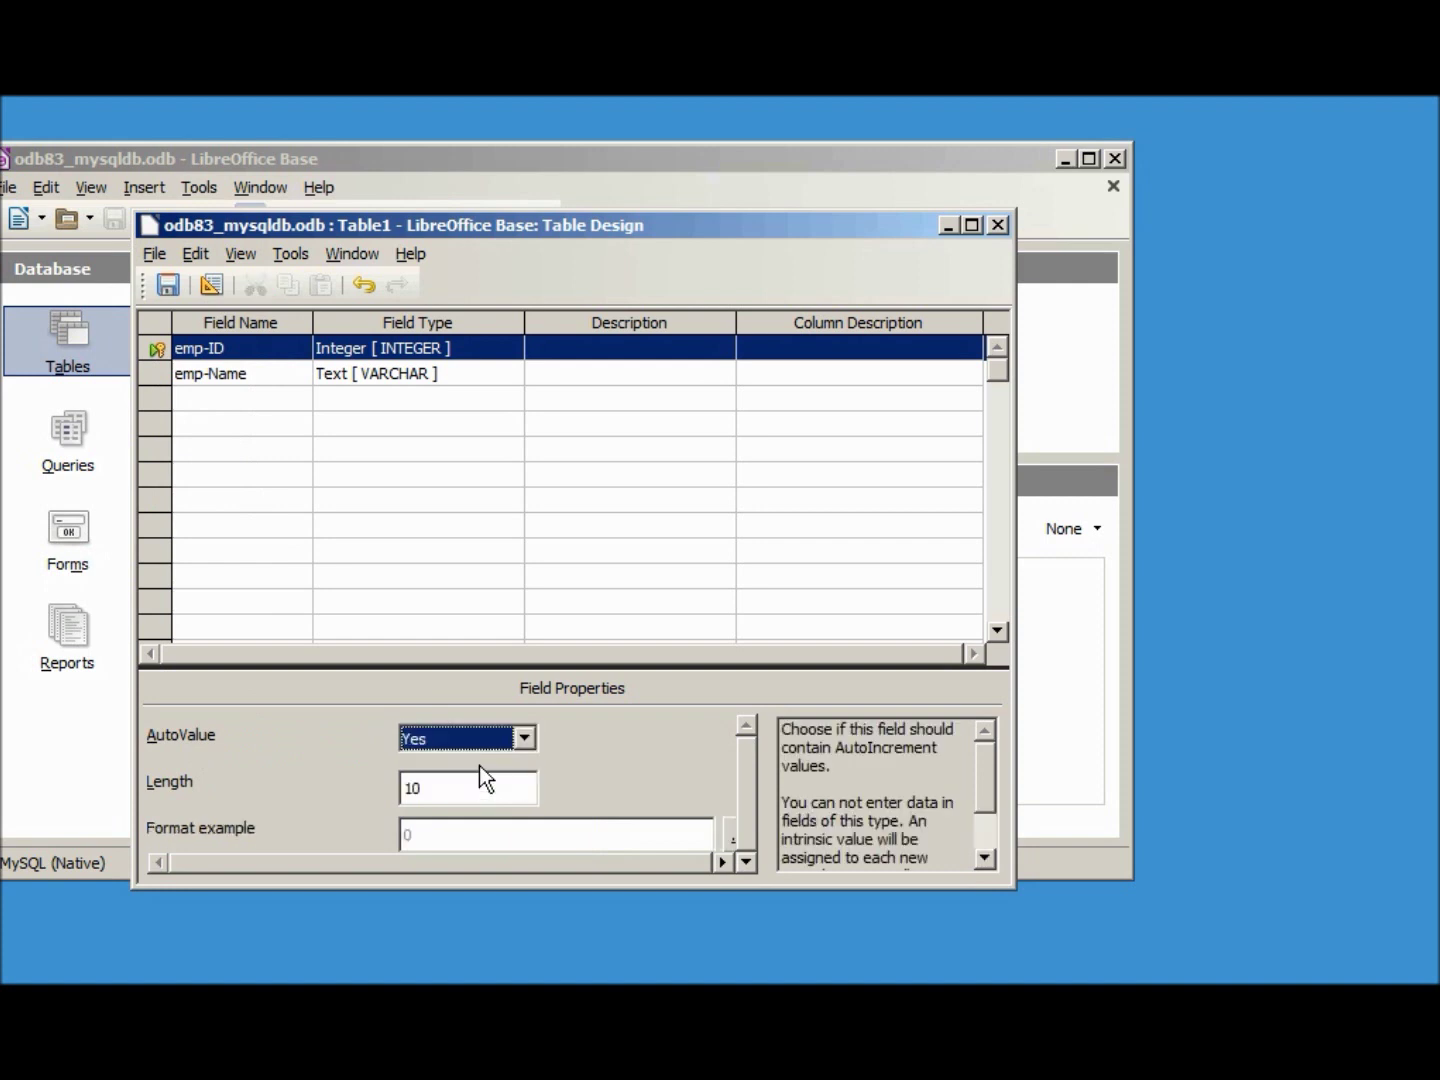
Step: Re-save the table as tbl_emp in odb83_mysqldb and close its design window
click(168, 285)
click(519, 517)
click(548, 625)
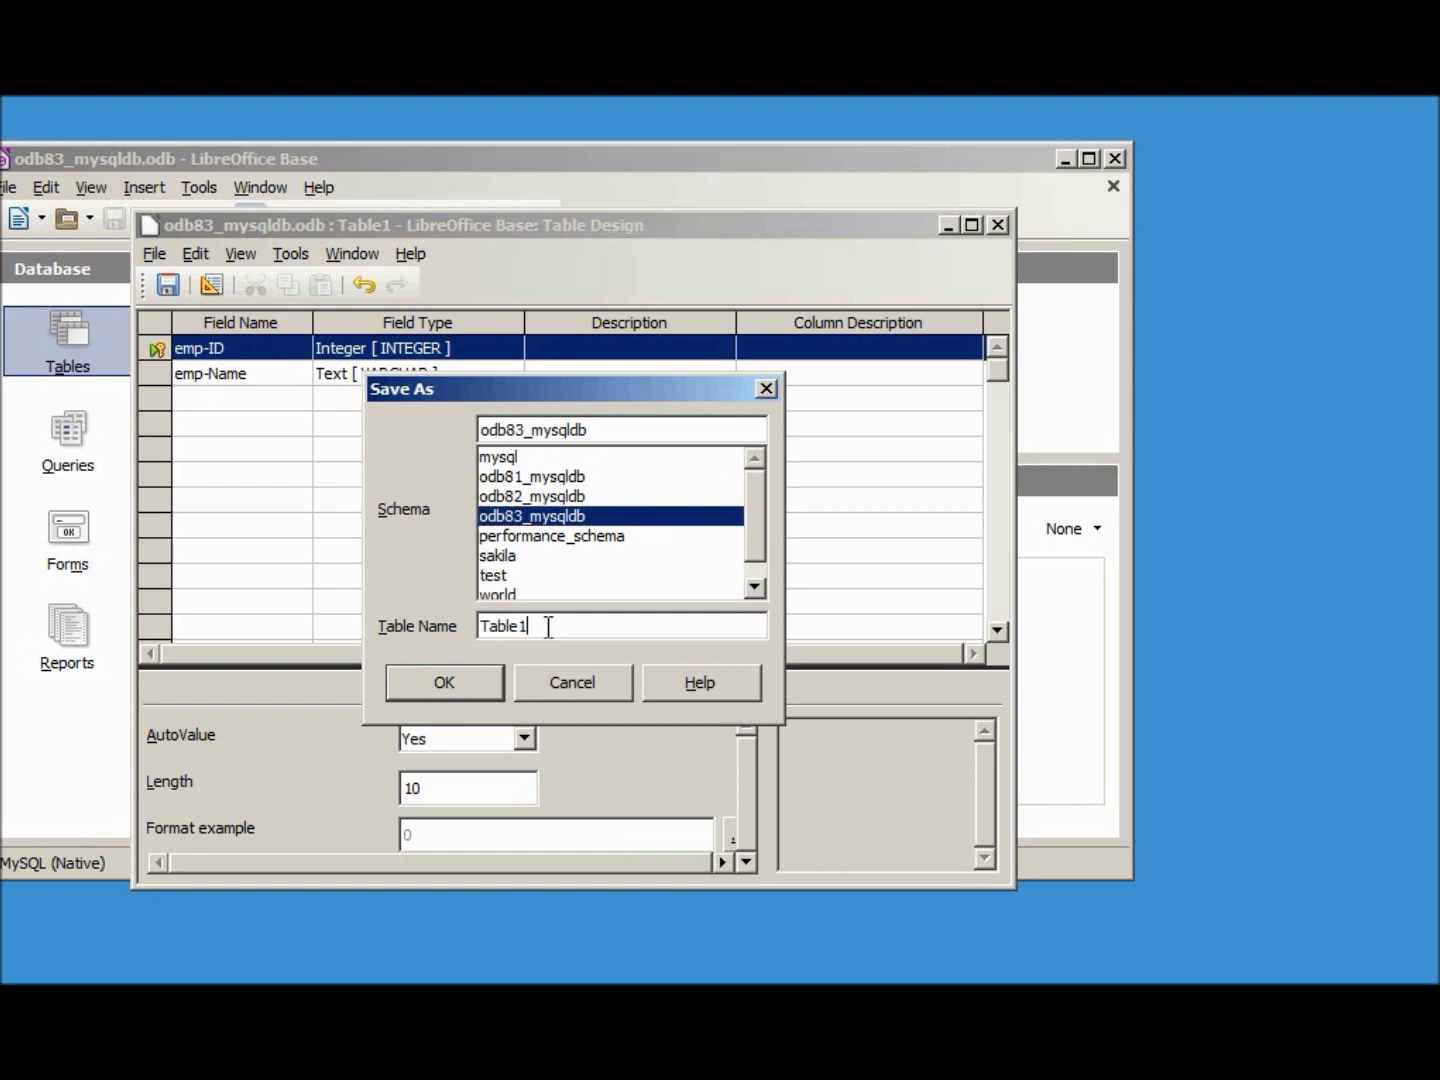
drag(548, 625, 439, 588)
text(tbl_emp)
click(468, 688)
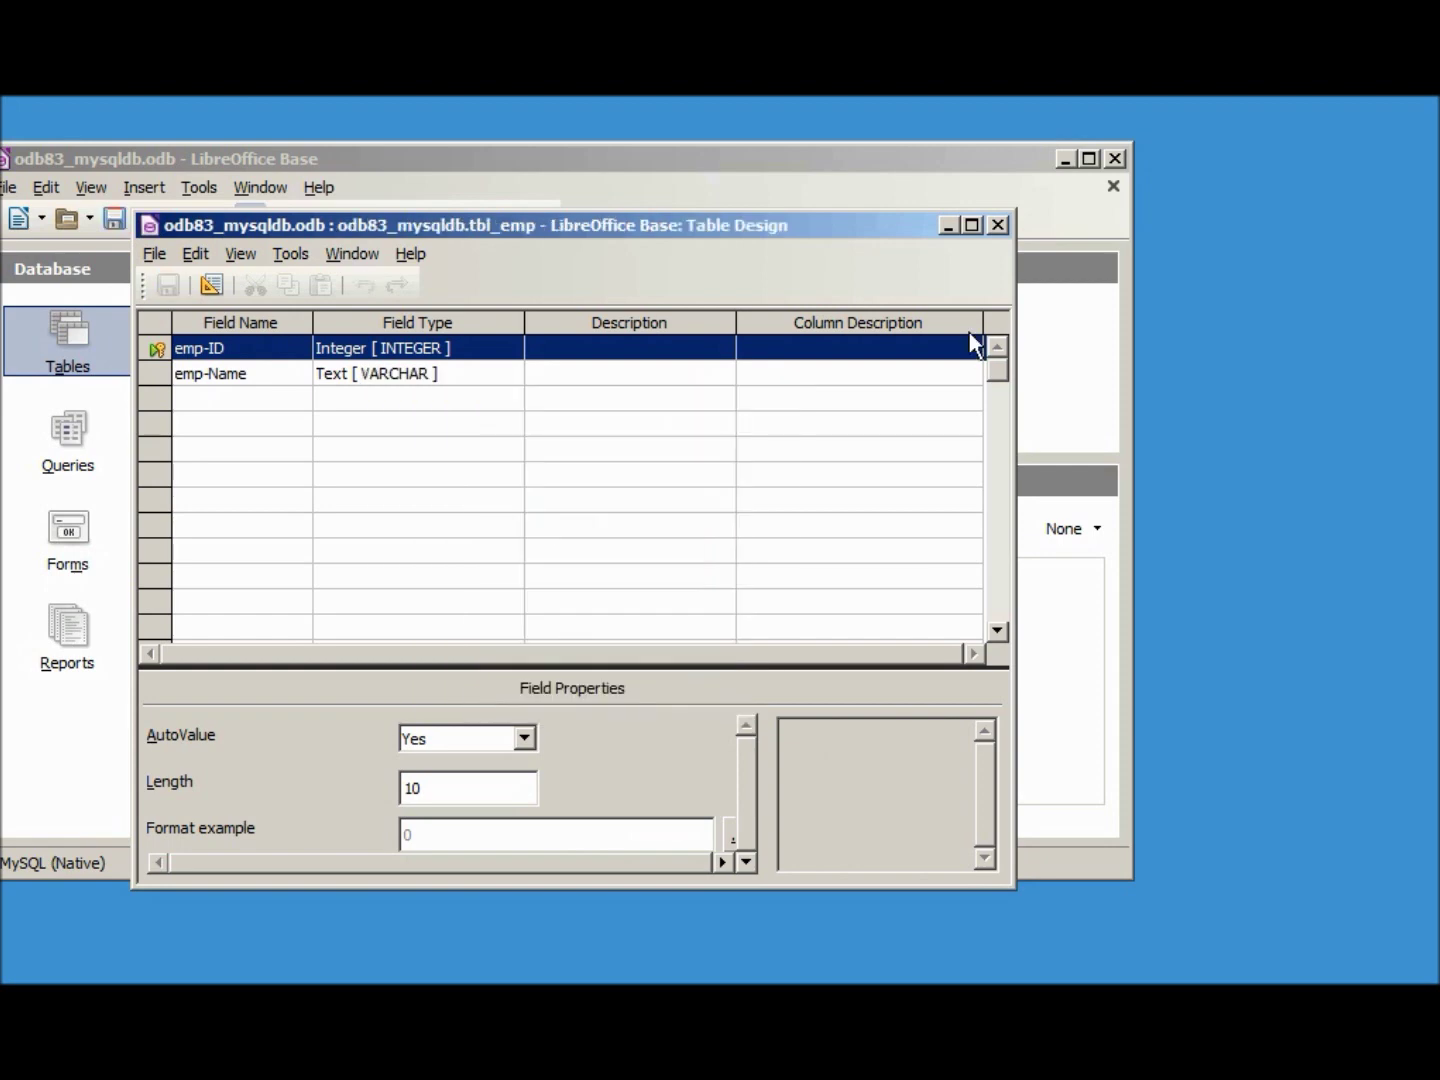
click(1001, 228)
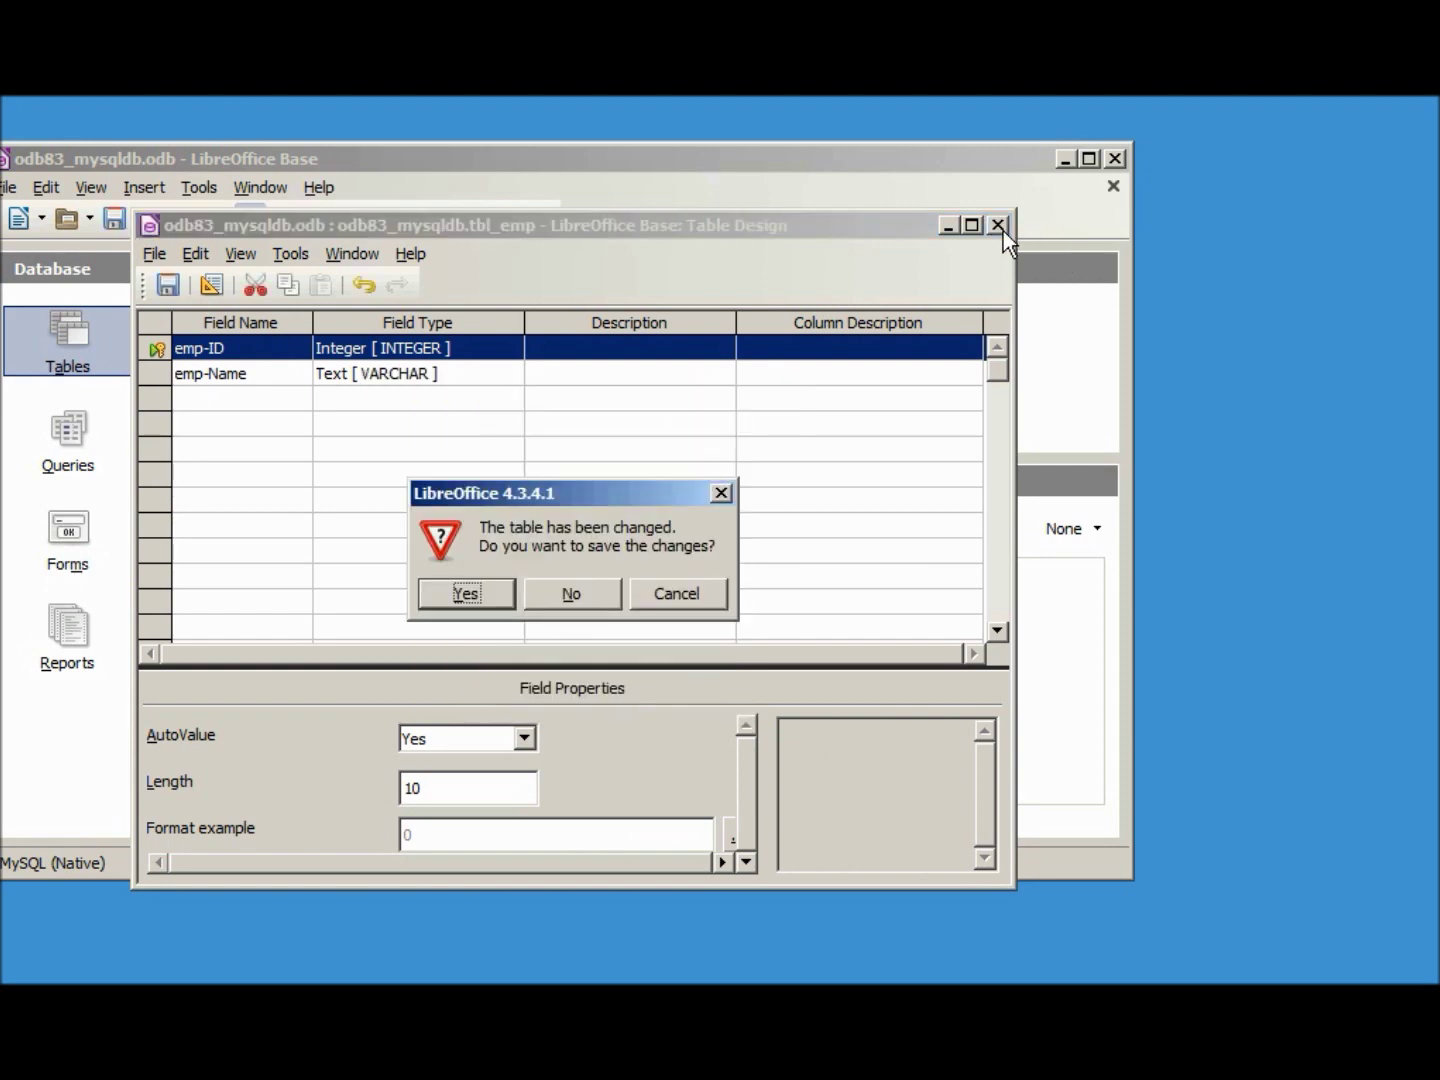
click(582, 591)
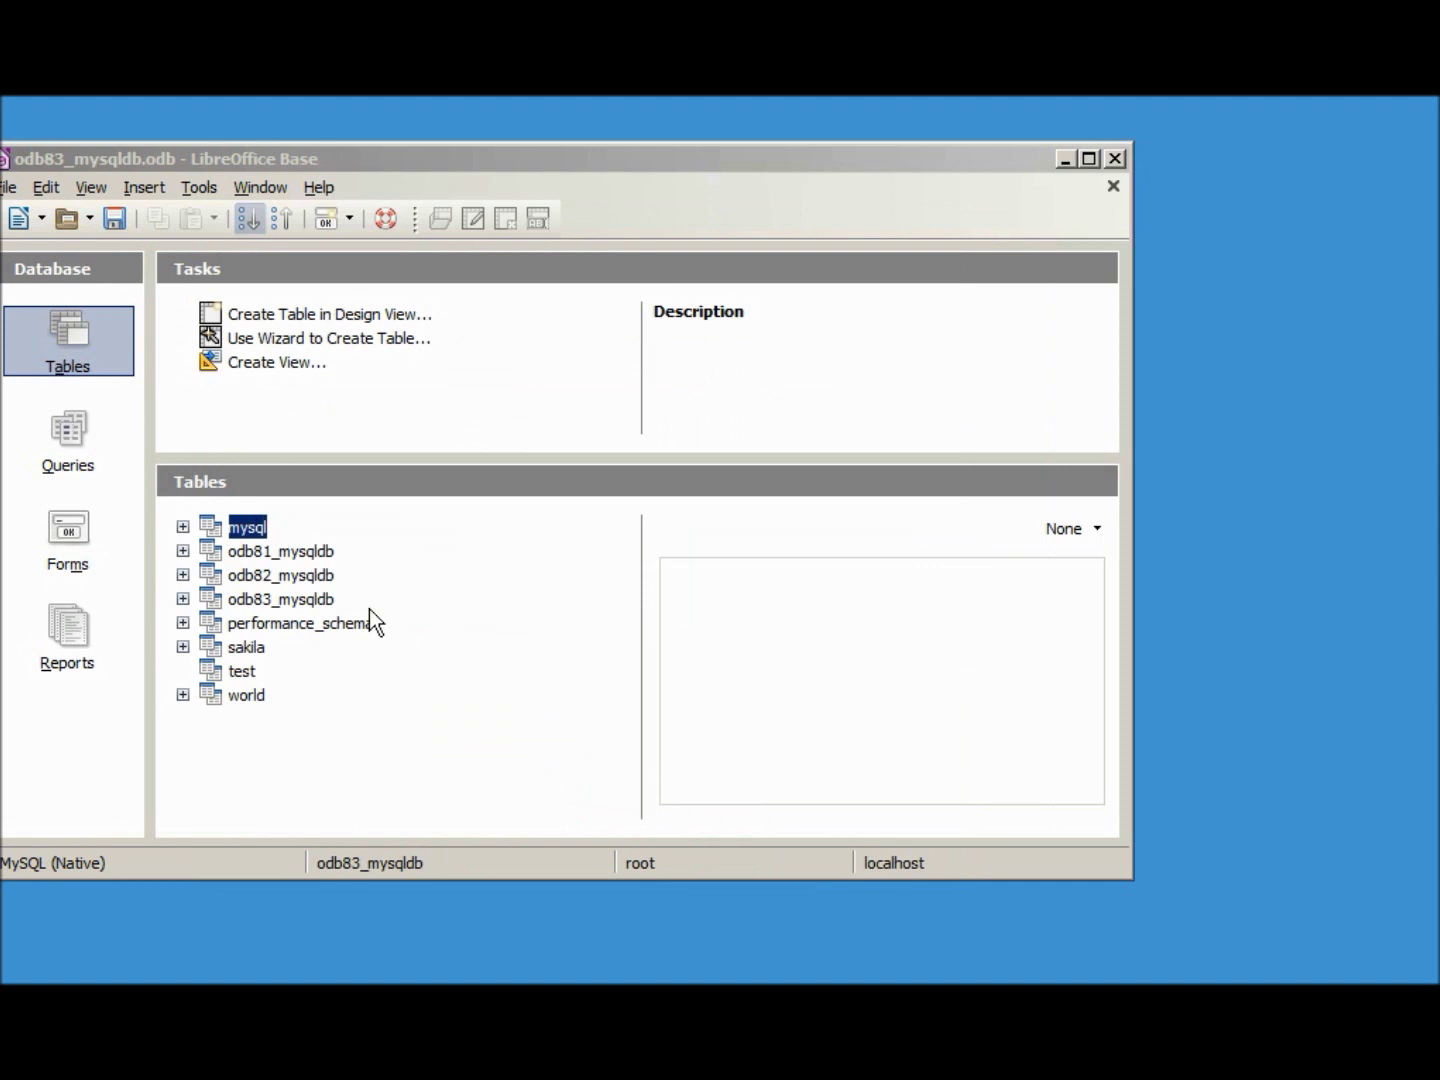
Step: Expand odb83_mysqldb and start a new table with an Integer field phn-ID
click(182, 599)
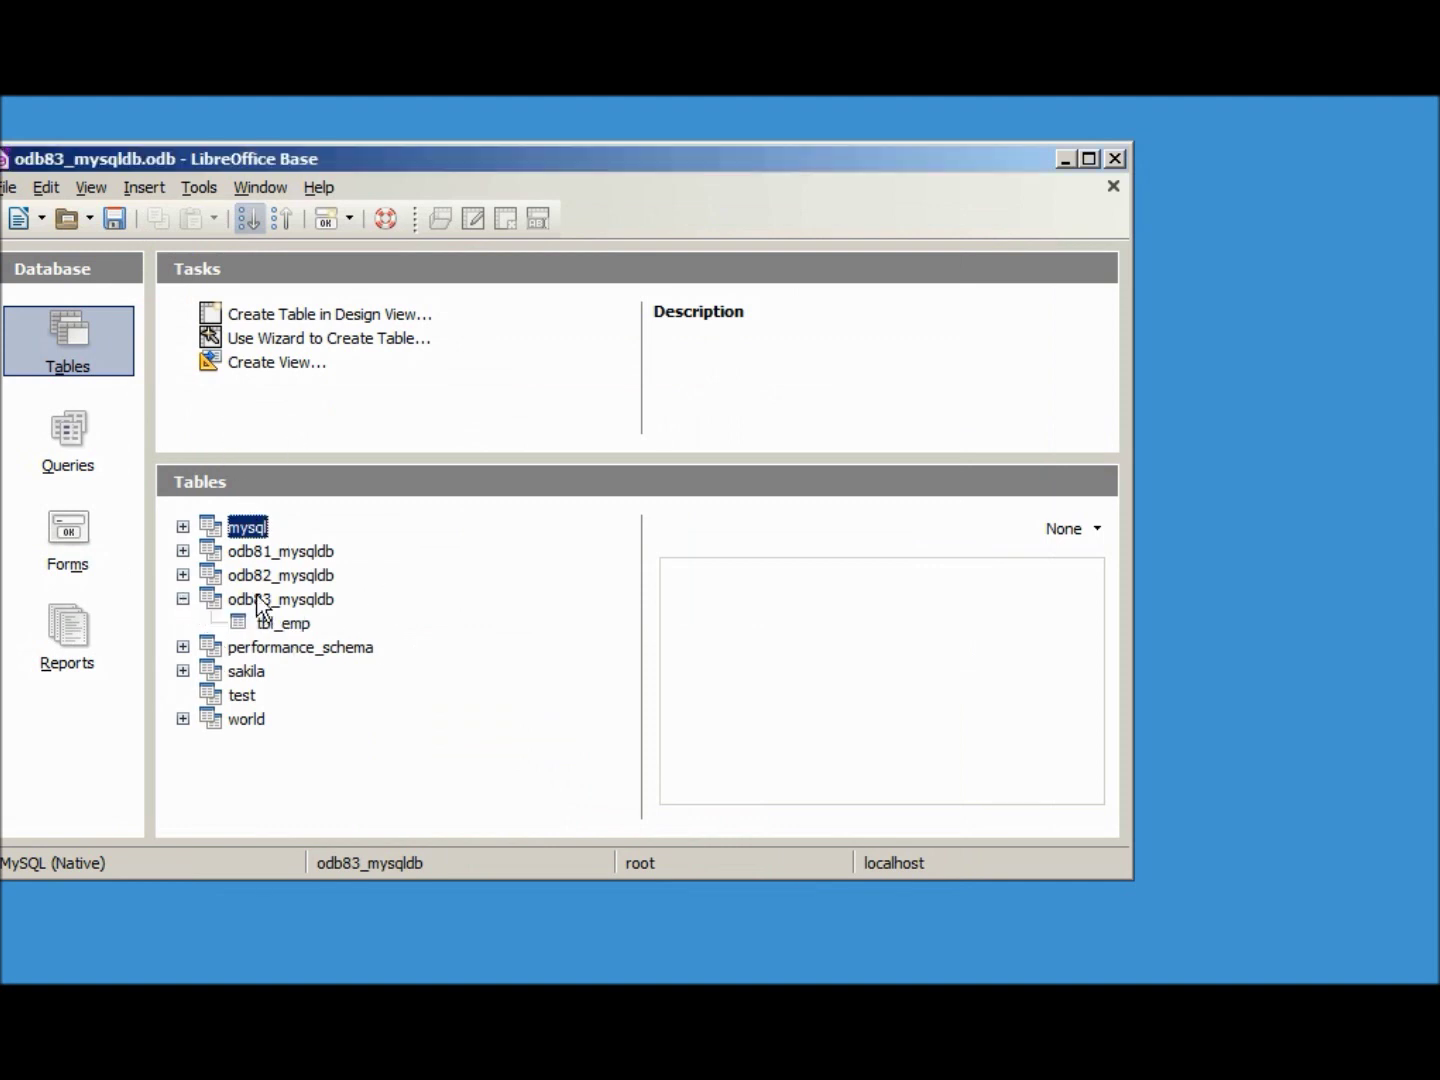
click(299, 318)
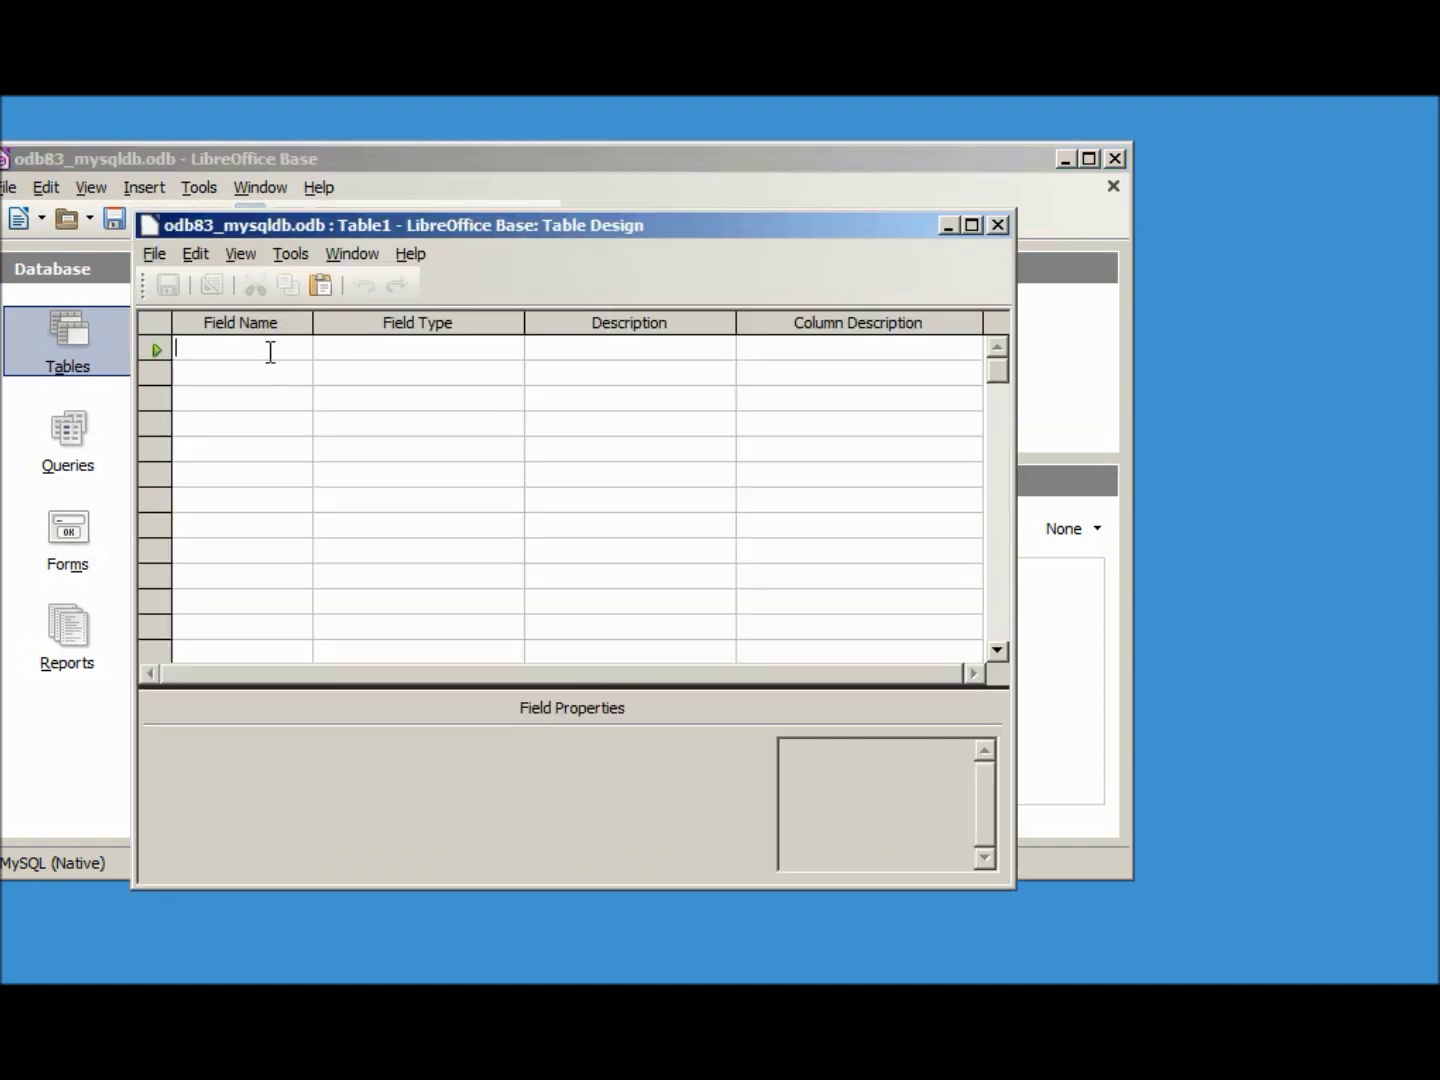
text(phn)
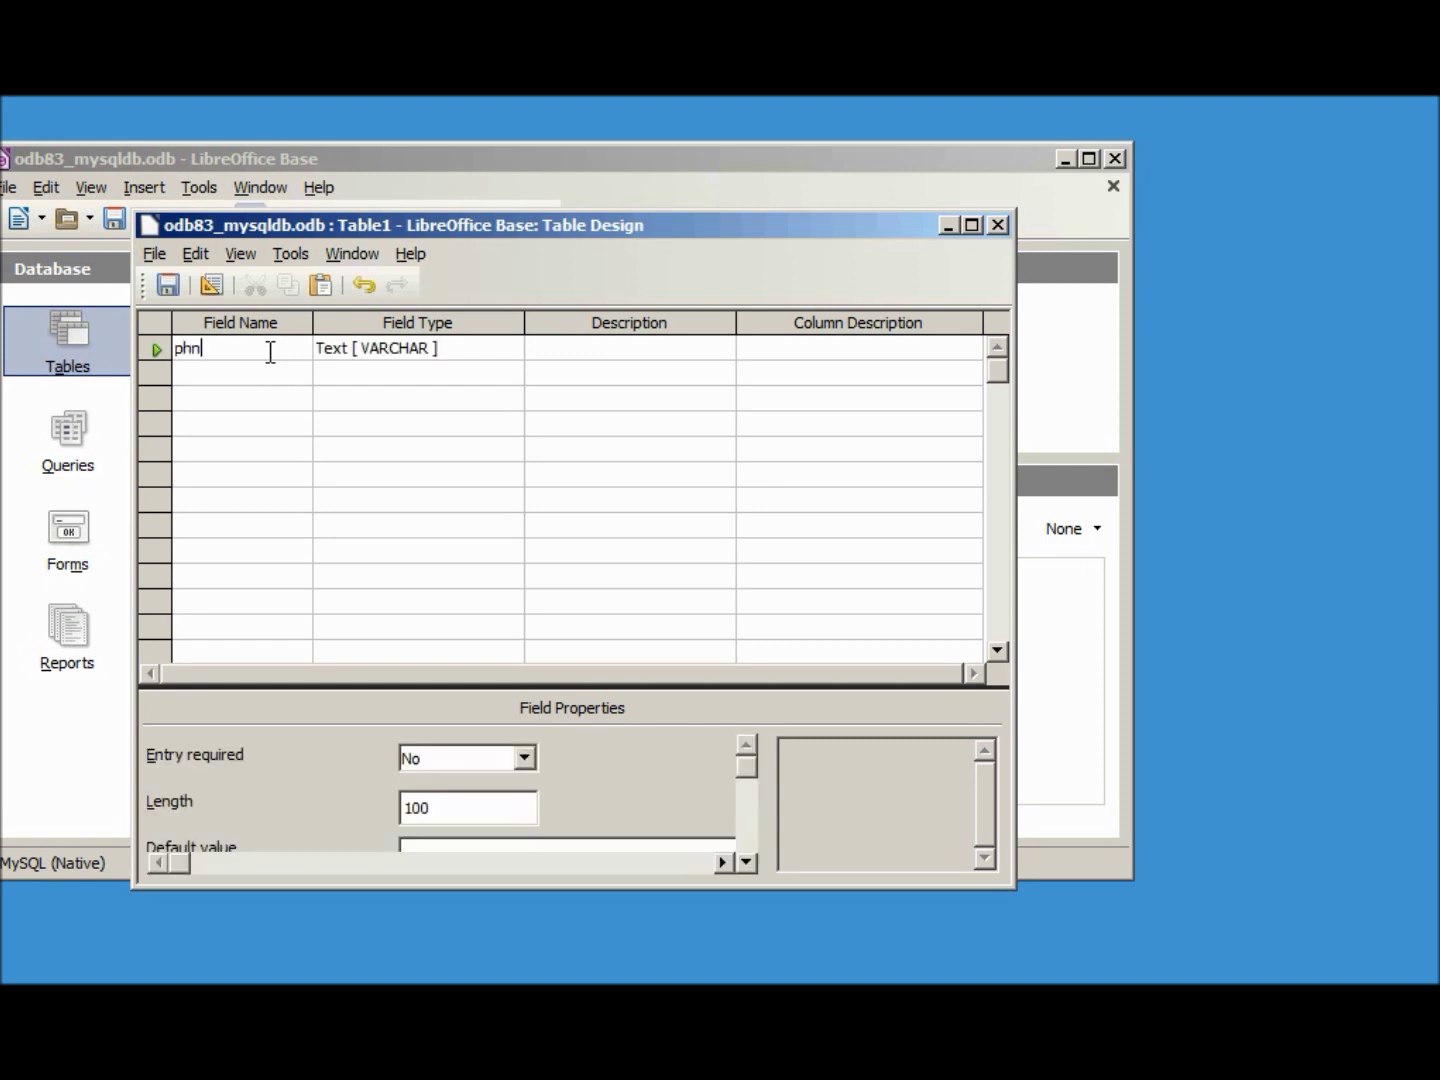
text(-ID)
key(Tab)
key(i)
key(i)
key(i)
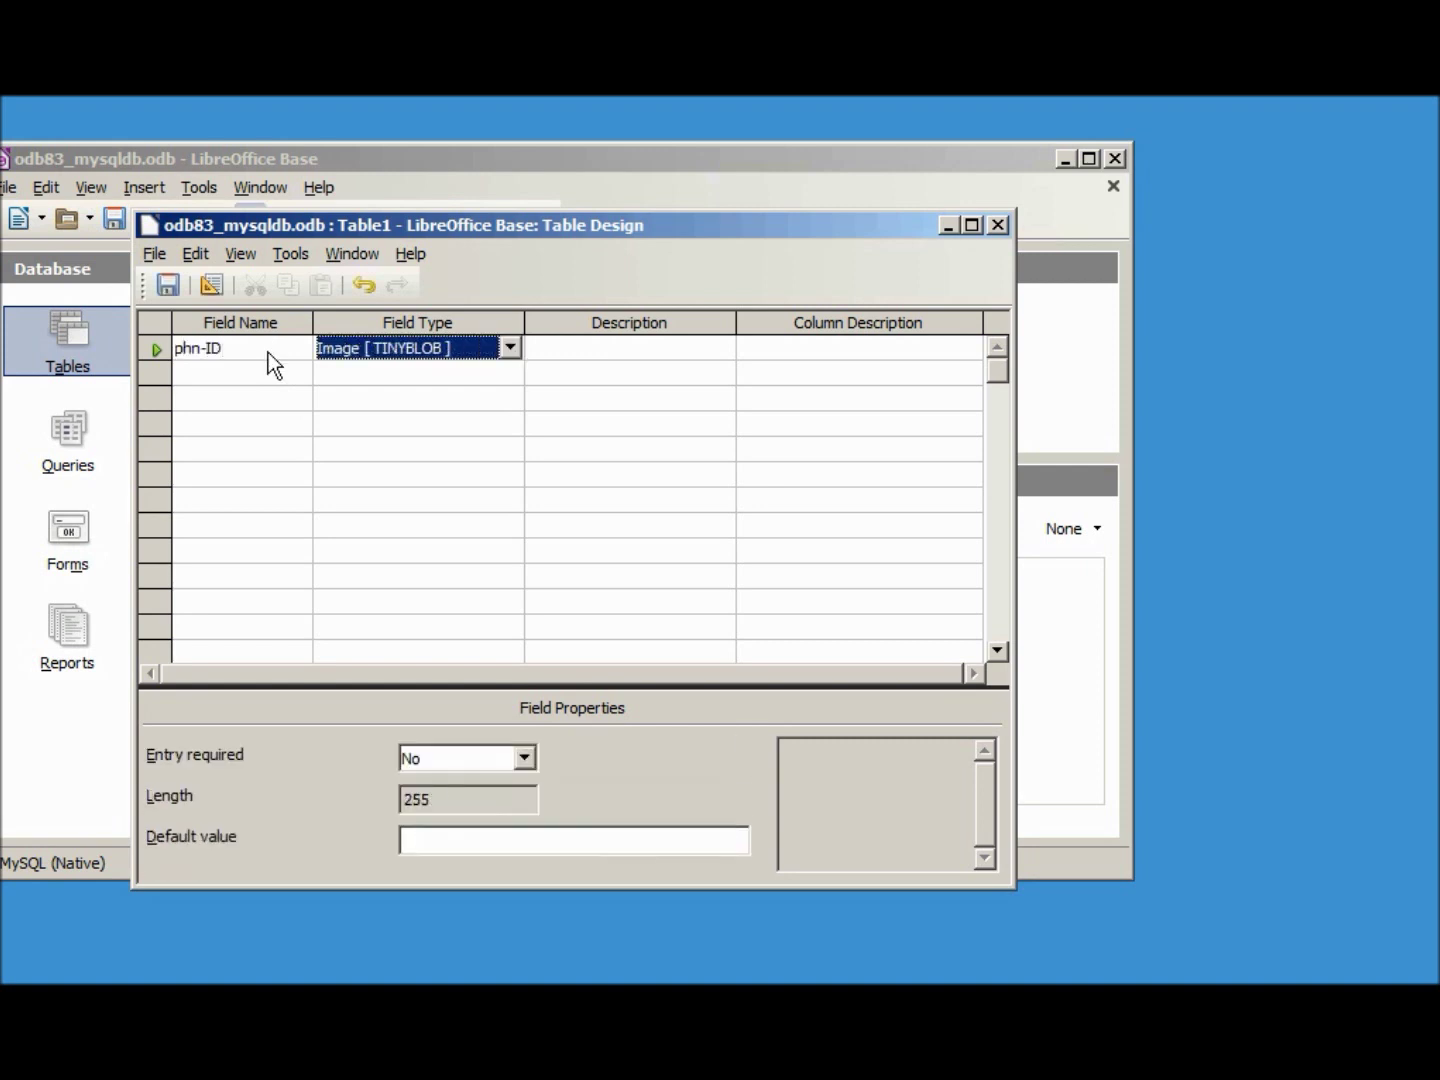
key(i)
key(Tab)
key(Tab)
key(Tab)
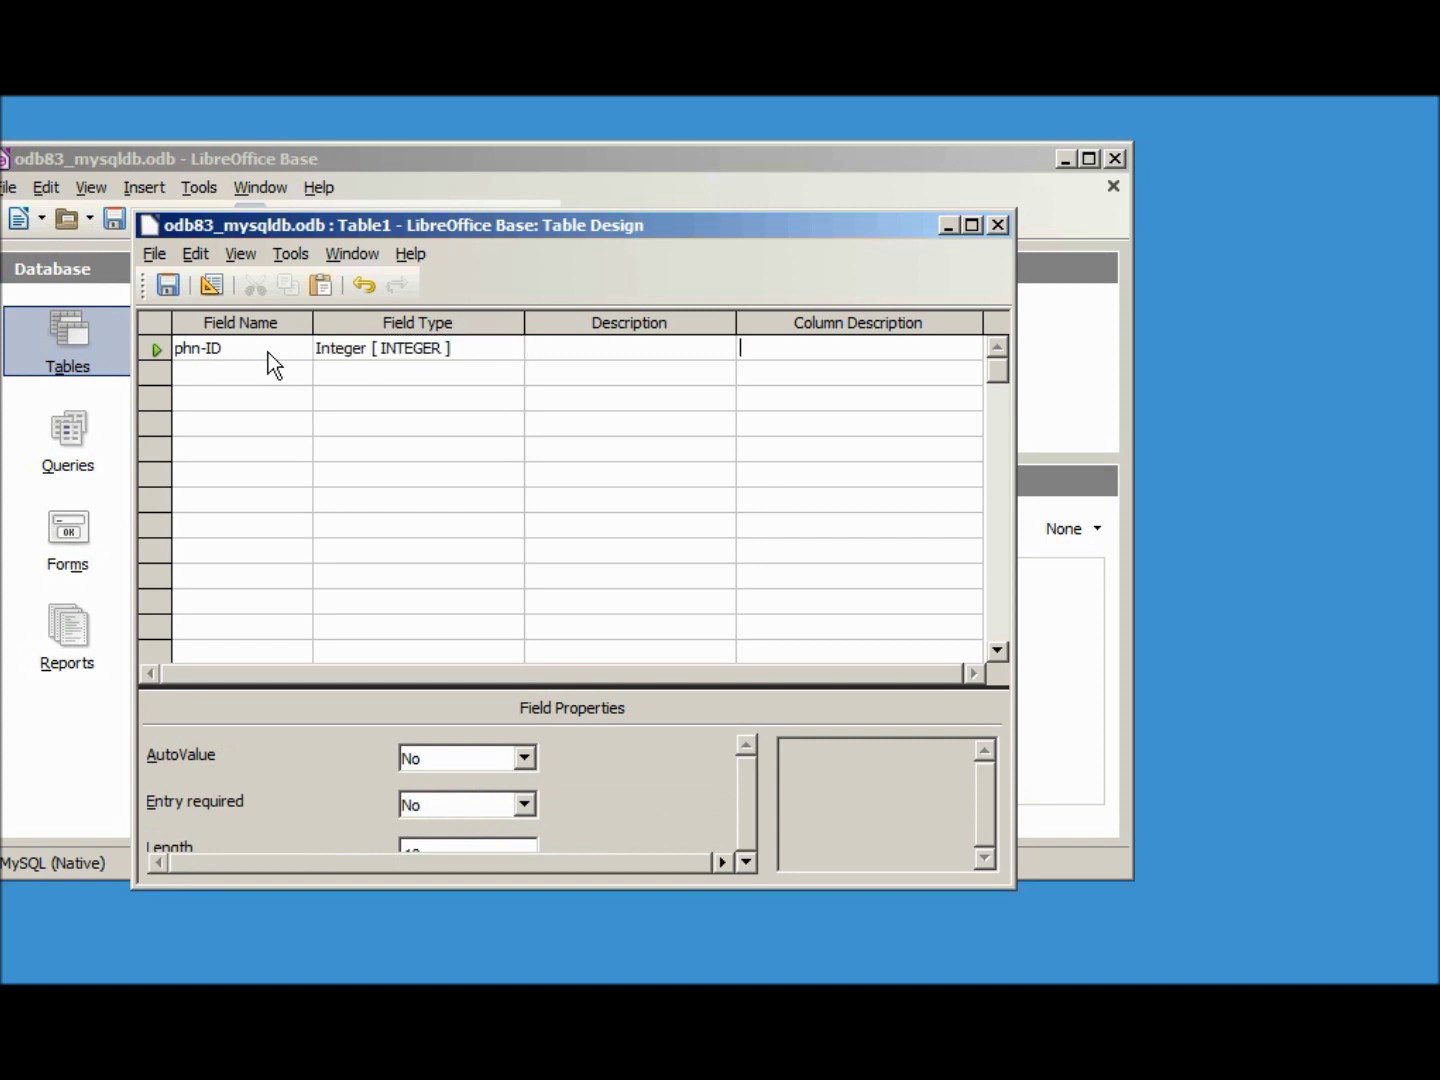
Step: Add fields phn-Number (Text) and emp-ID (Integer) to the phone table
text(phn-Number)
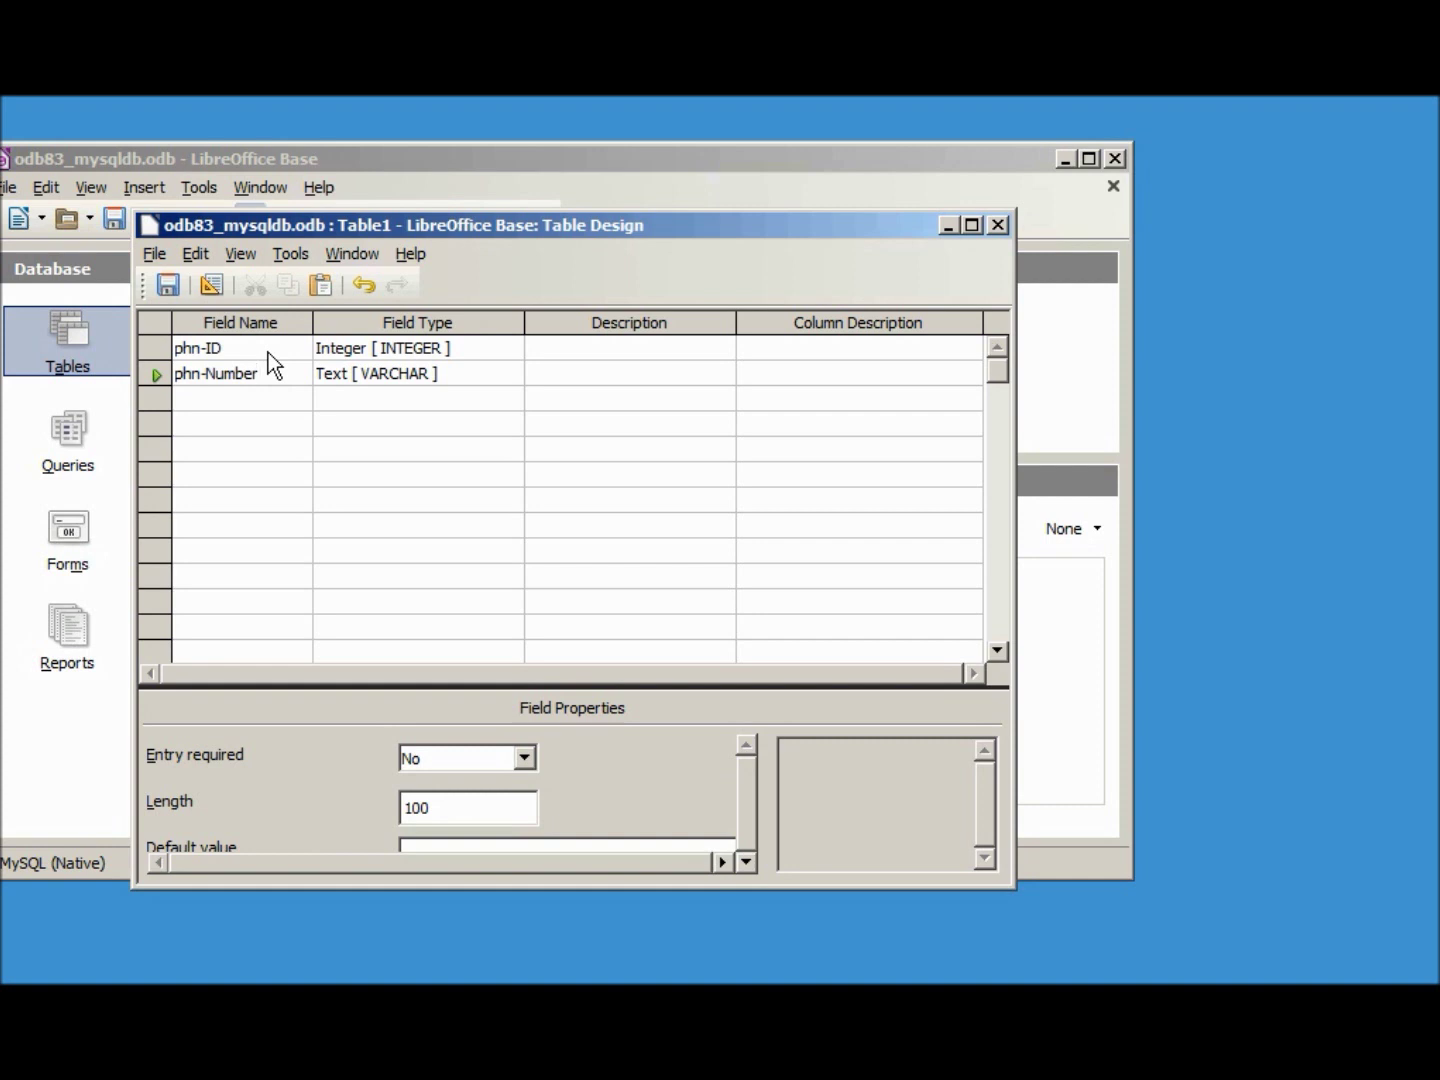
key(Tab)
key(Tab)
key(Tab)
key(Tab)
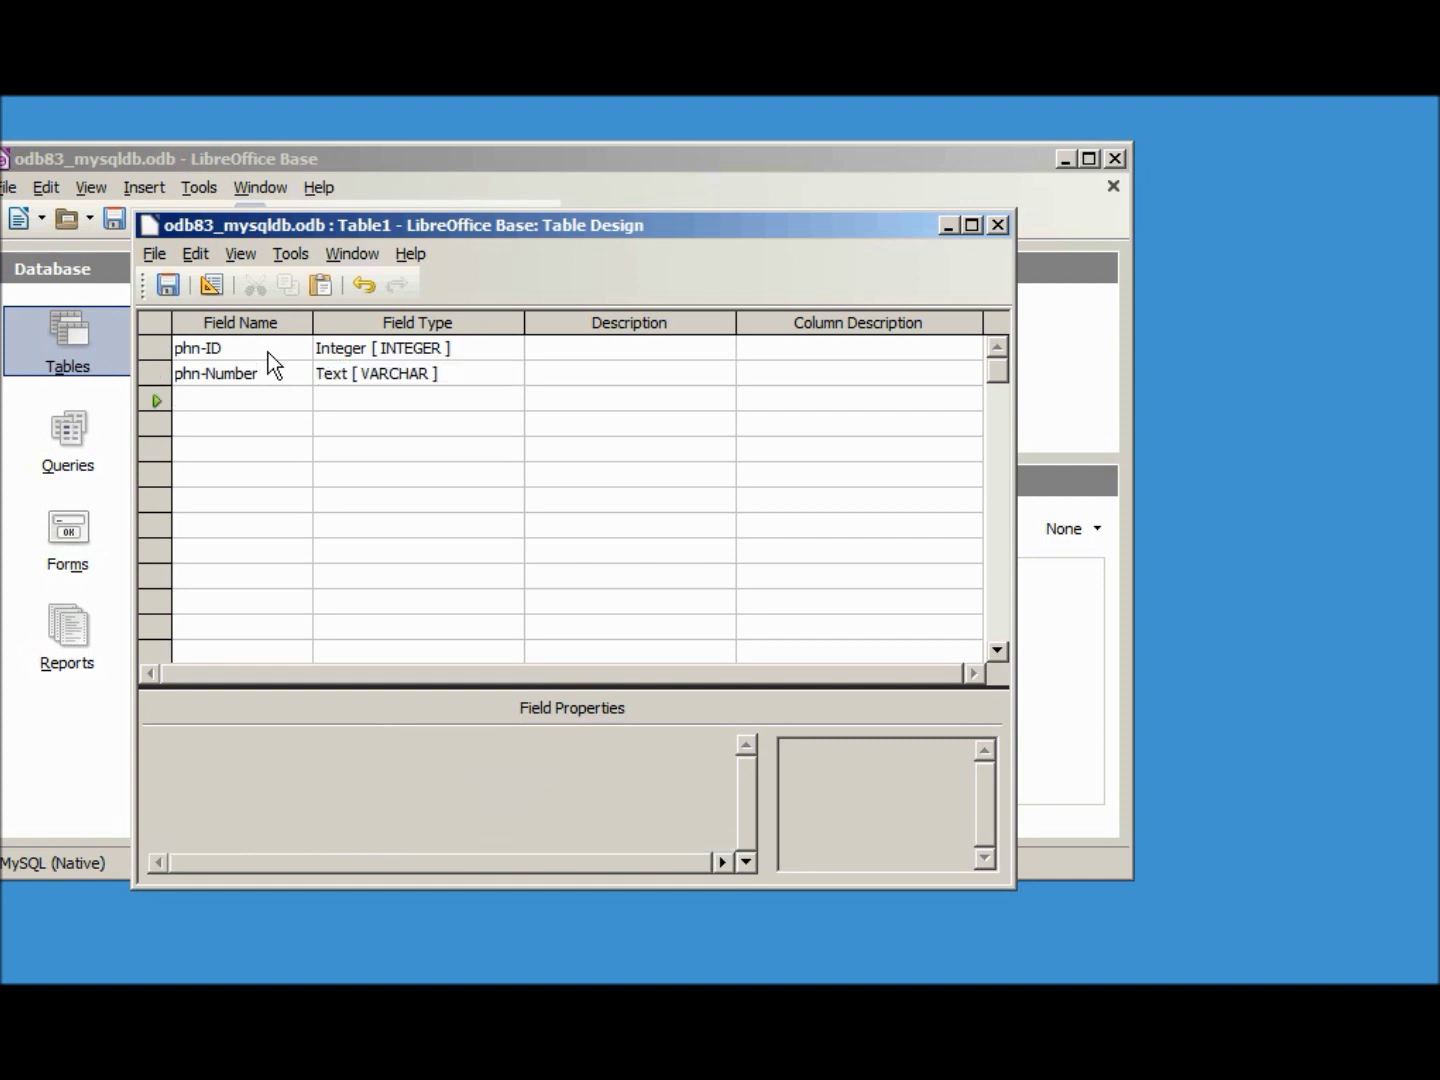
text(emp-)
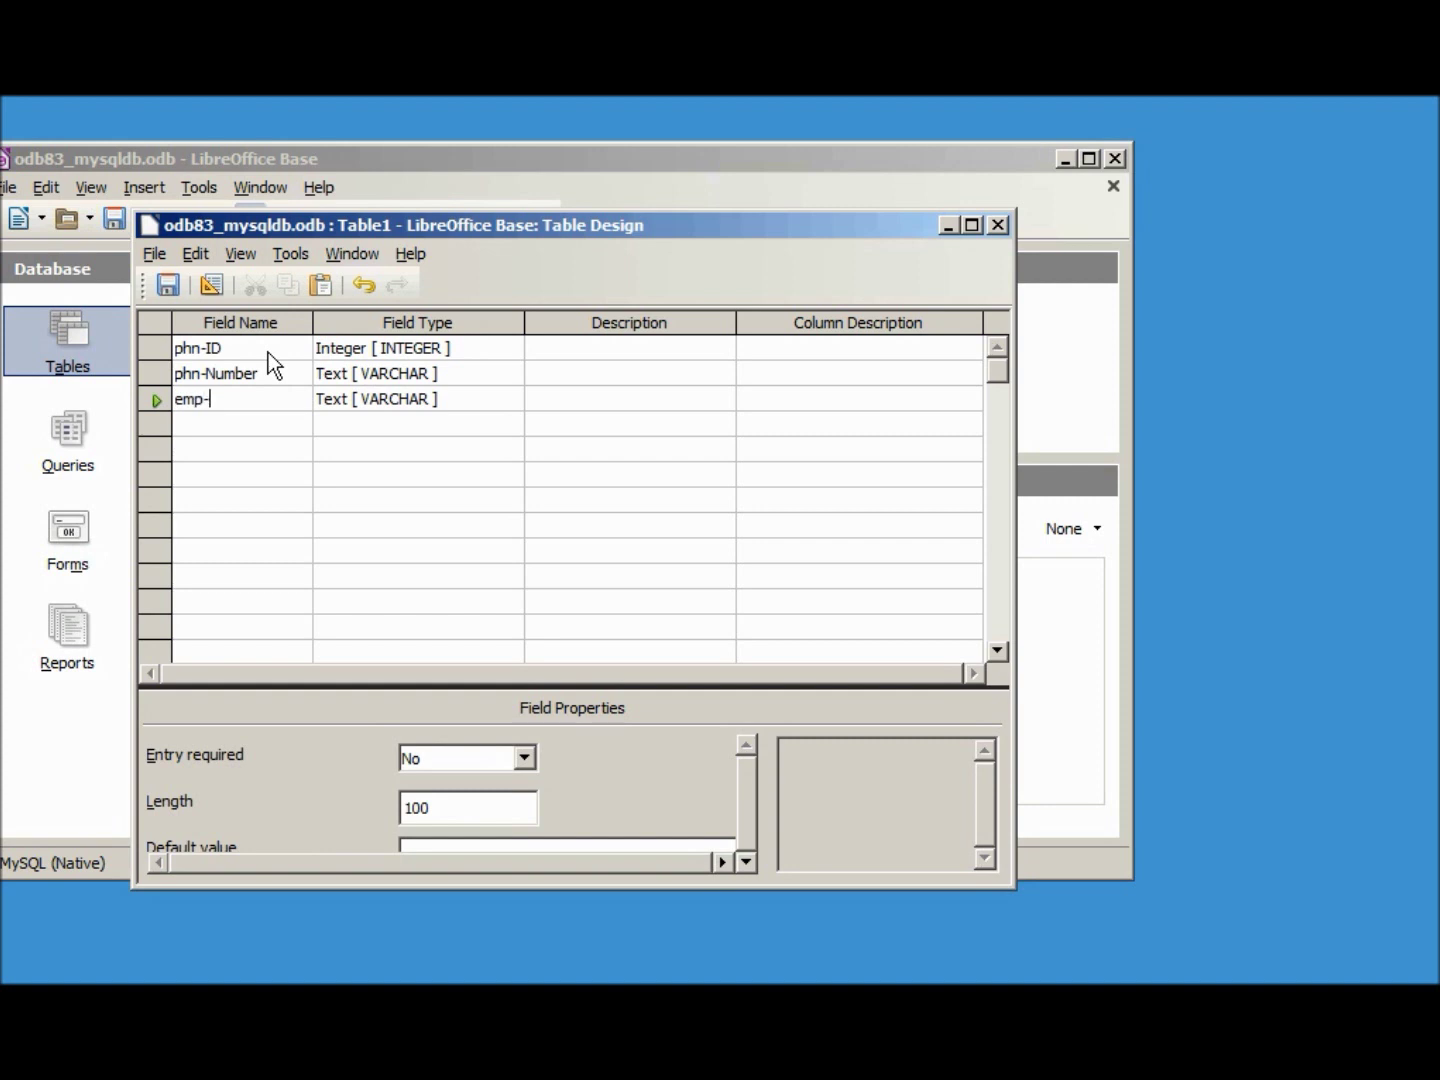
text(ID)
key(Tab)
key(i)
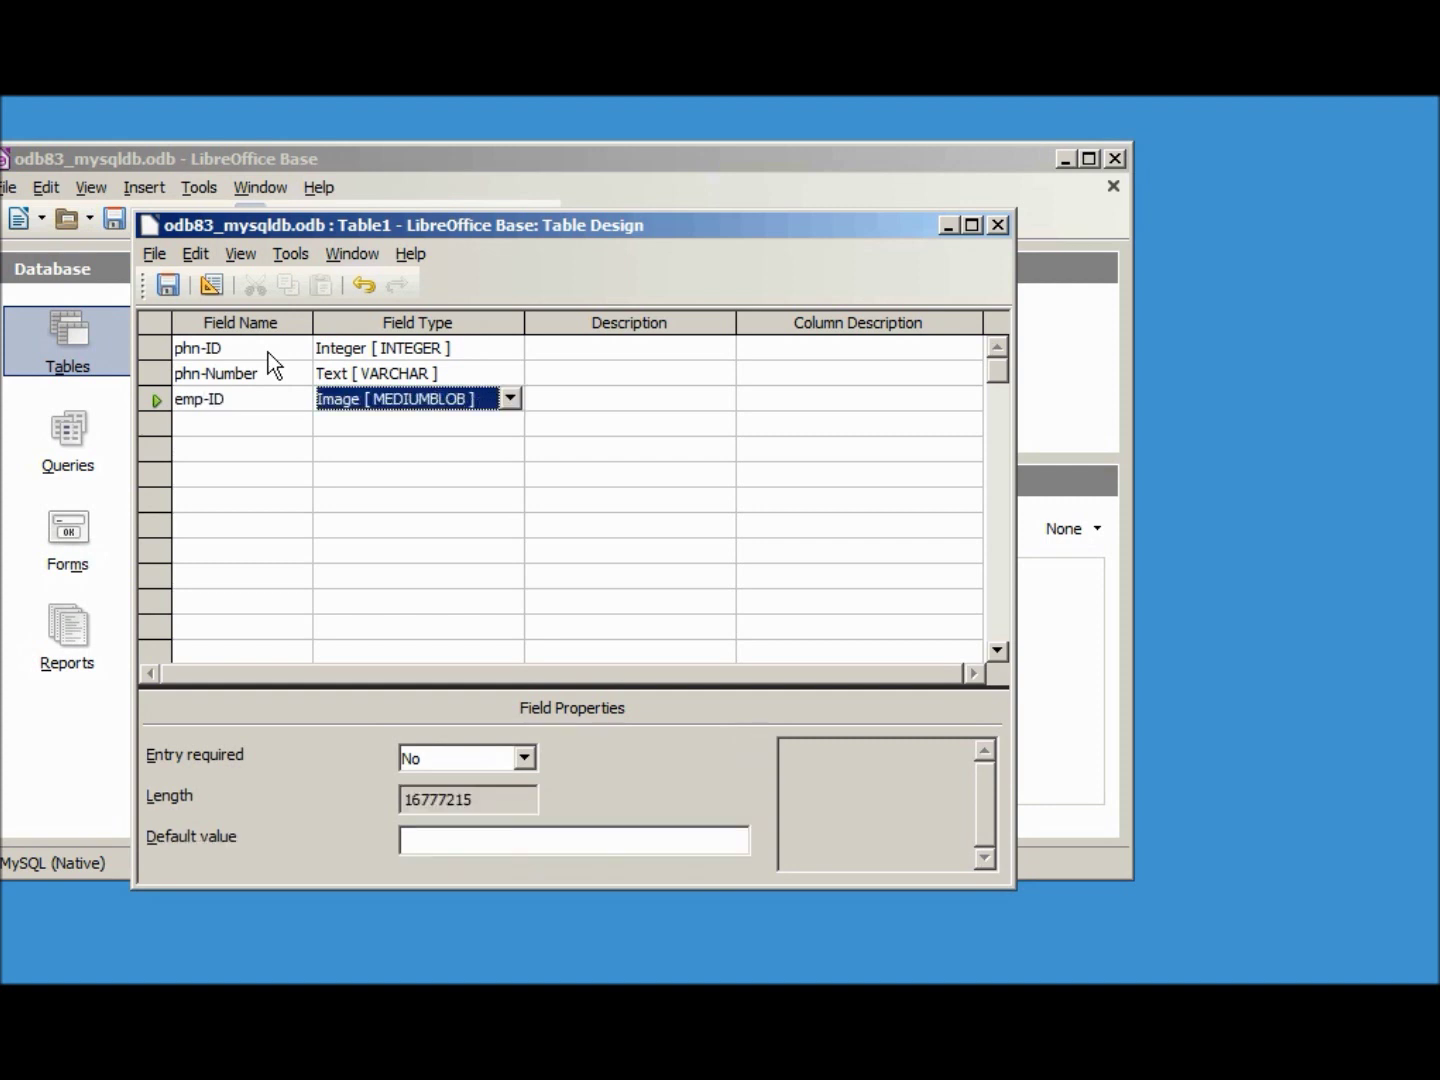
key(i)
key(i)
key(i)
key(Tab)
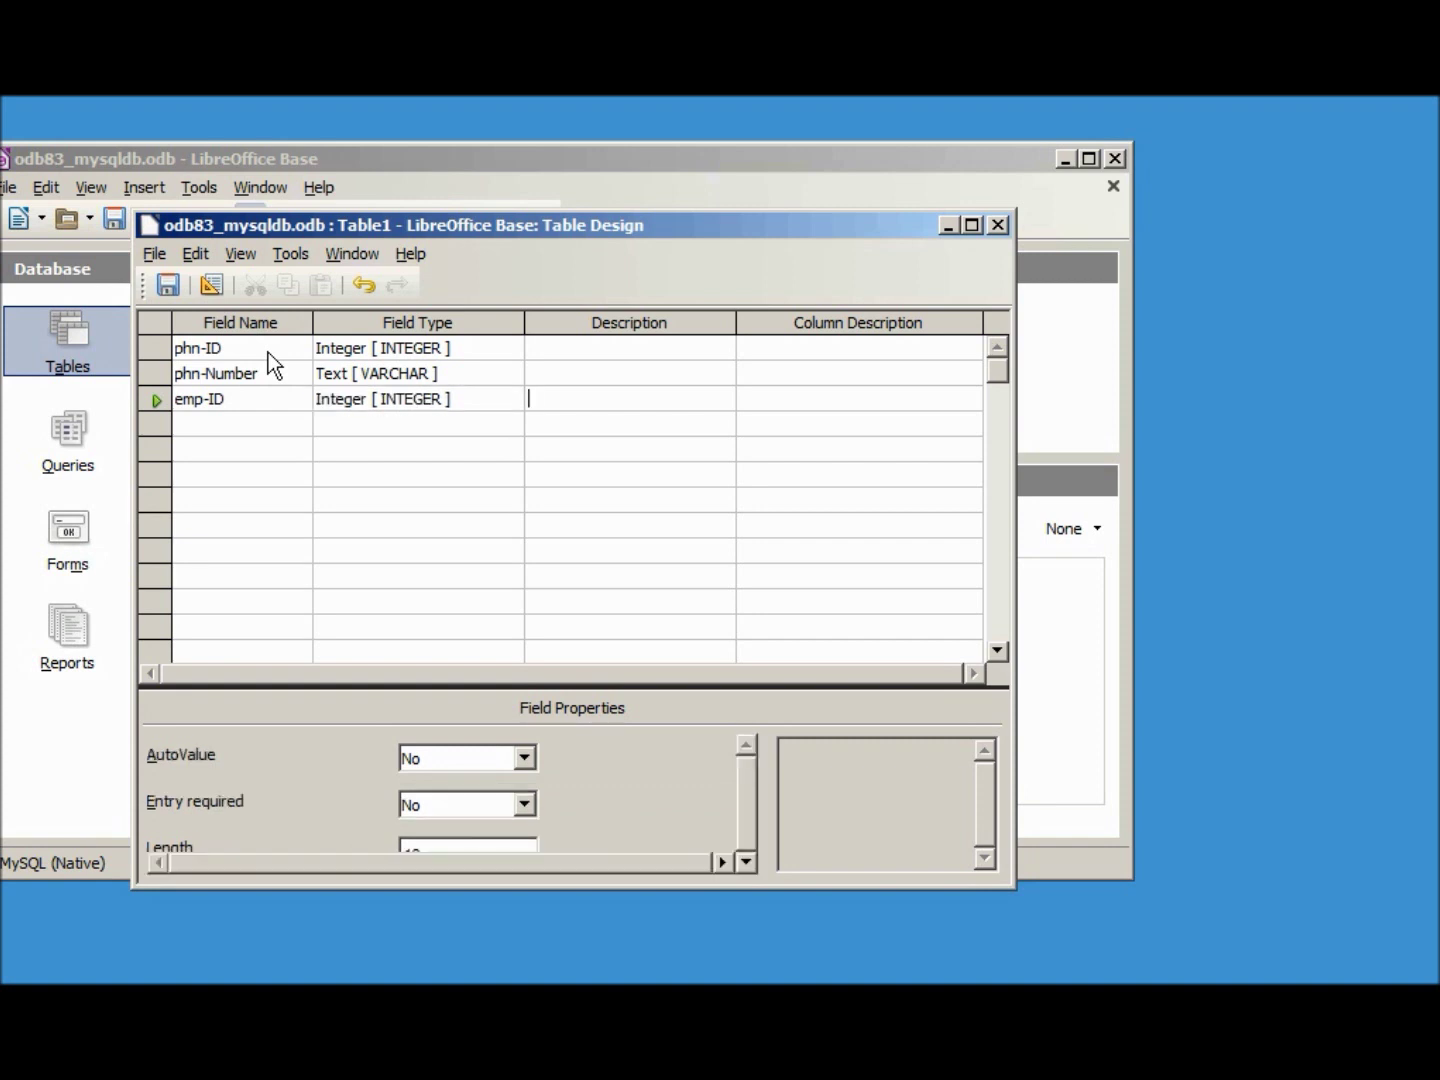
right_click(151, 350)
Step: Make phn-ID the primary key with AutoValue set to Yes
click(203, 490)
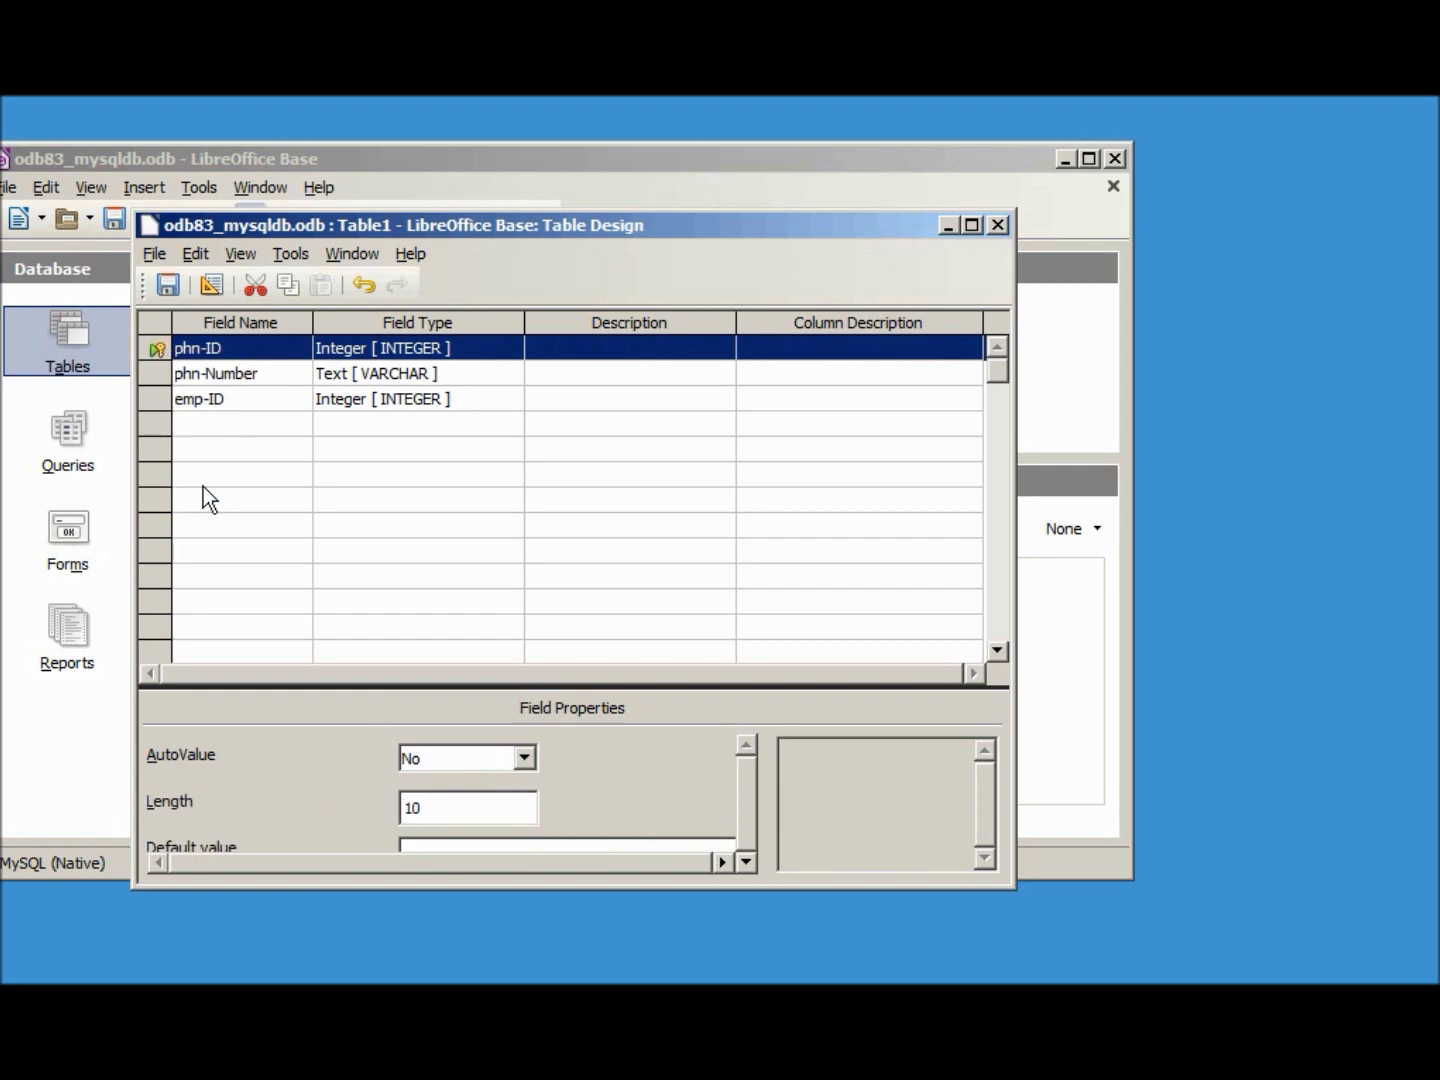
click(525, 758)
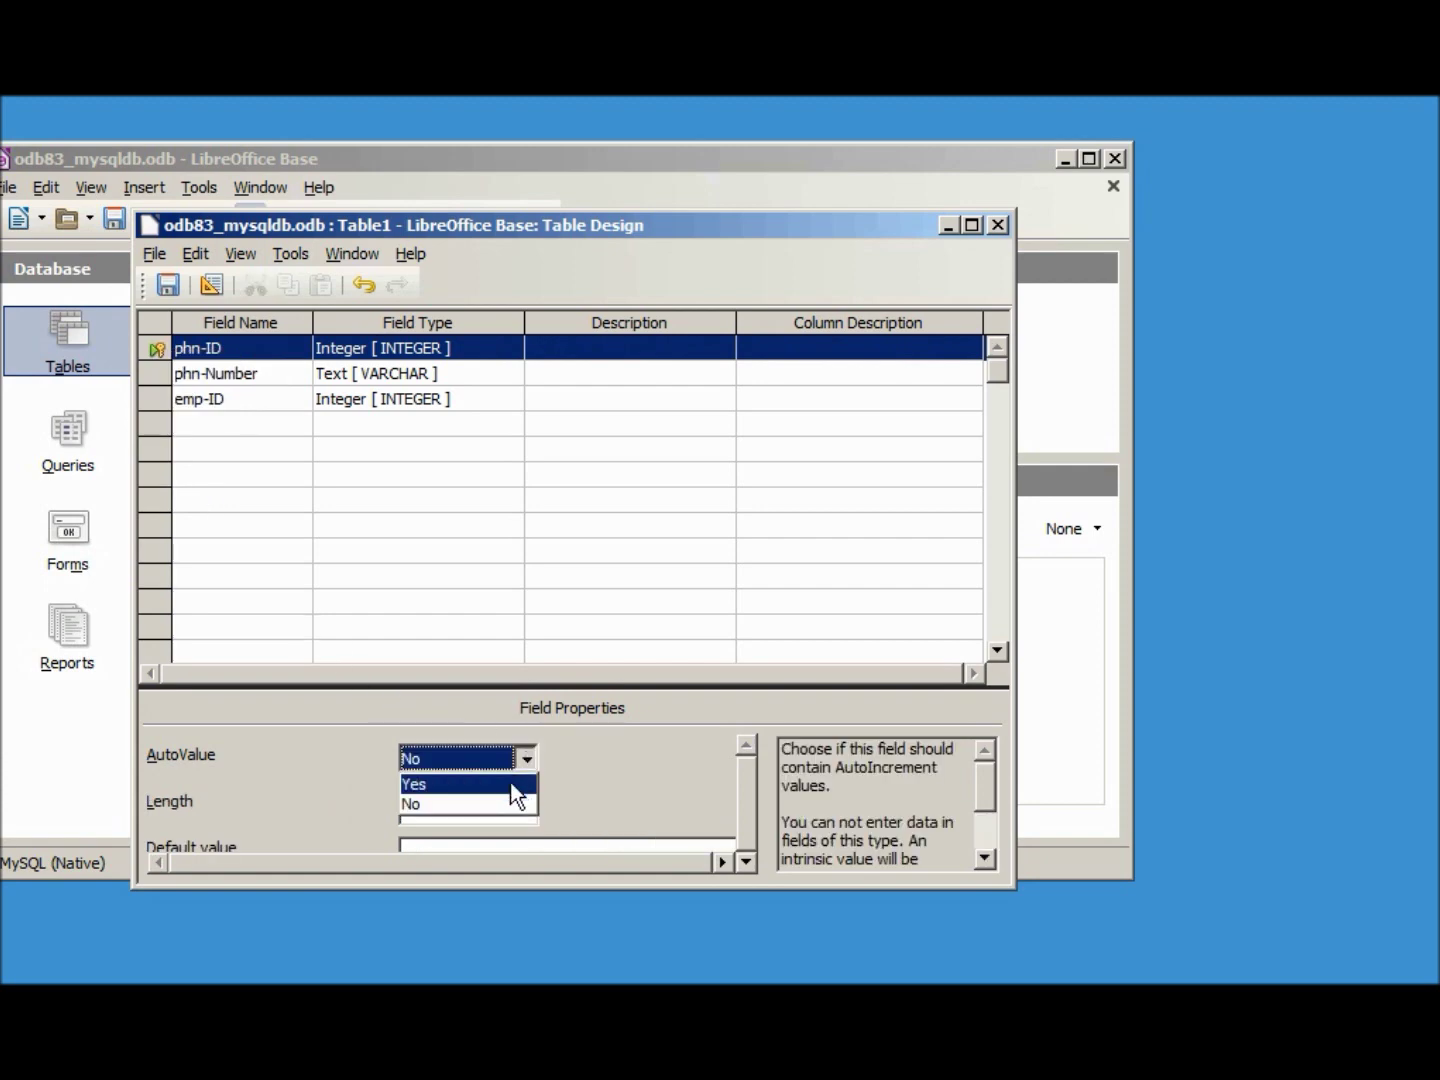
click(480, 781)
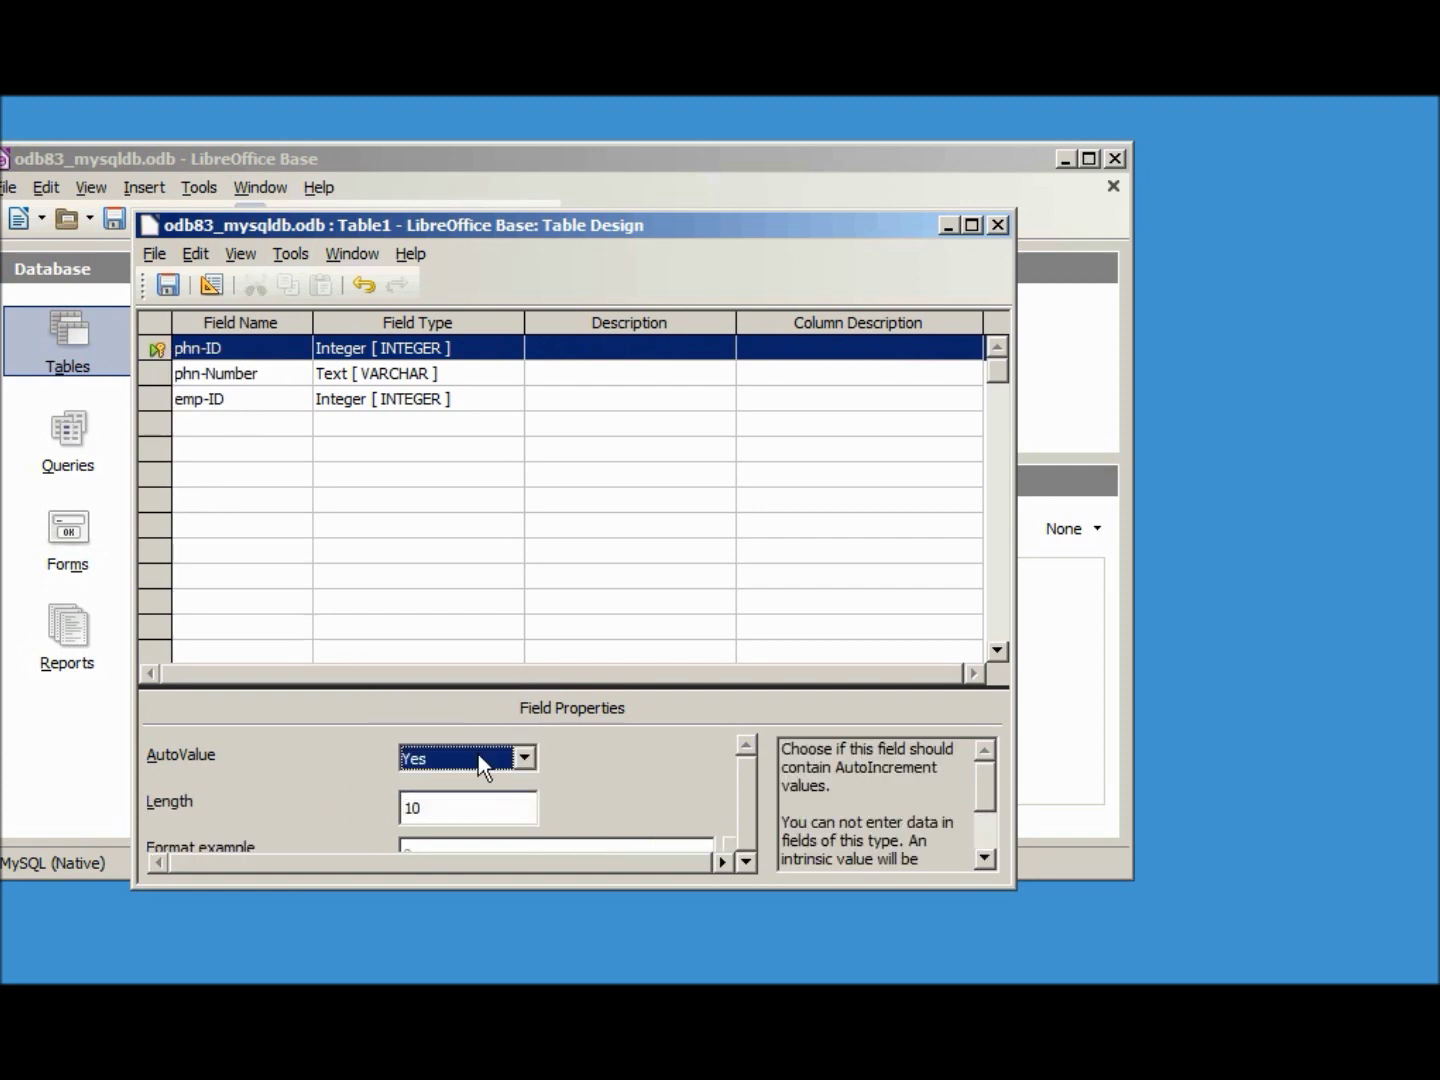
Step: Save the table as tbl_phn in the odb83_mysqldb schema and close its design
click(167, 285)
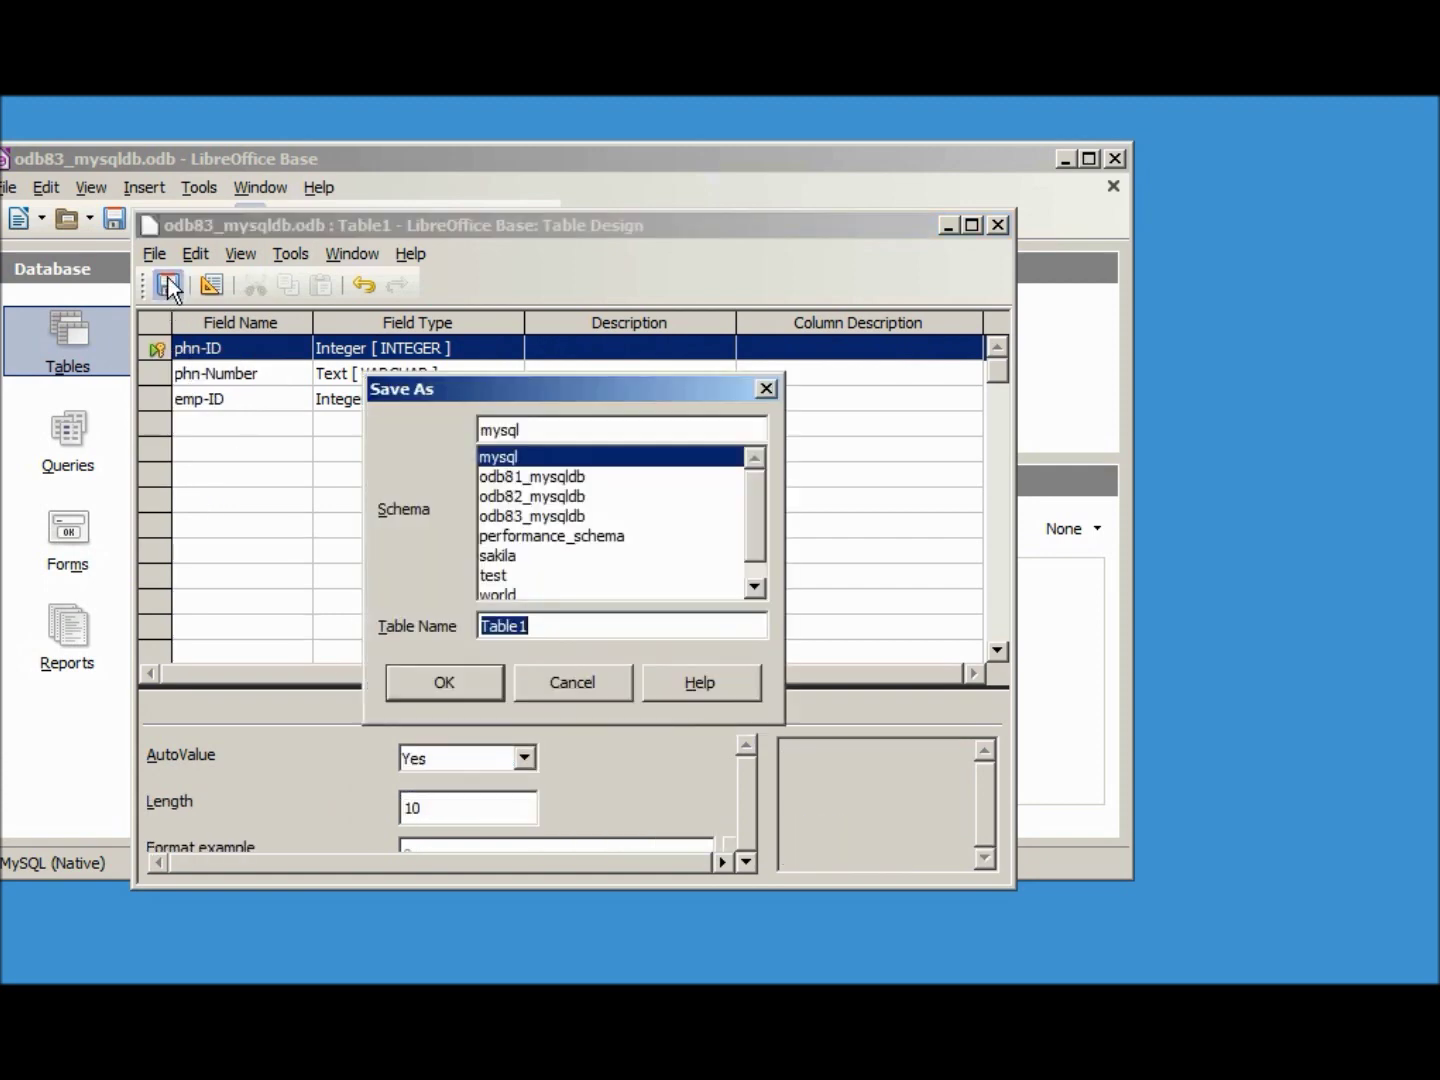
click(520, 517)
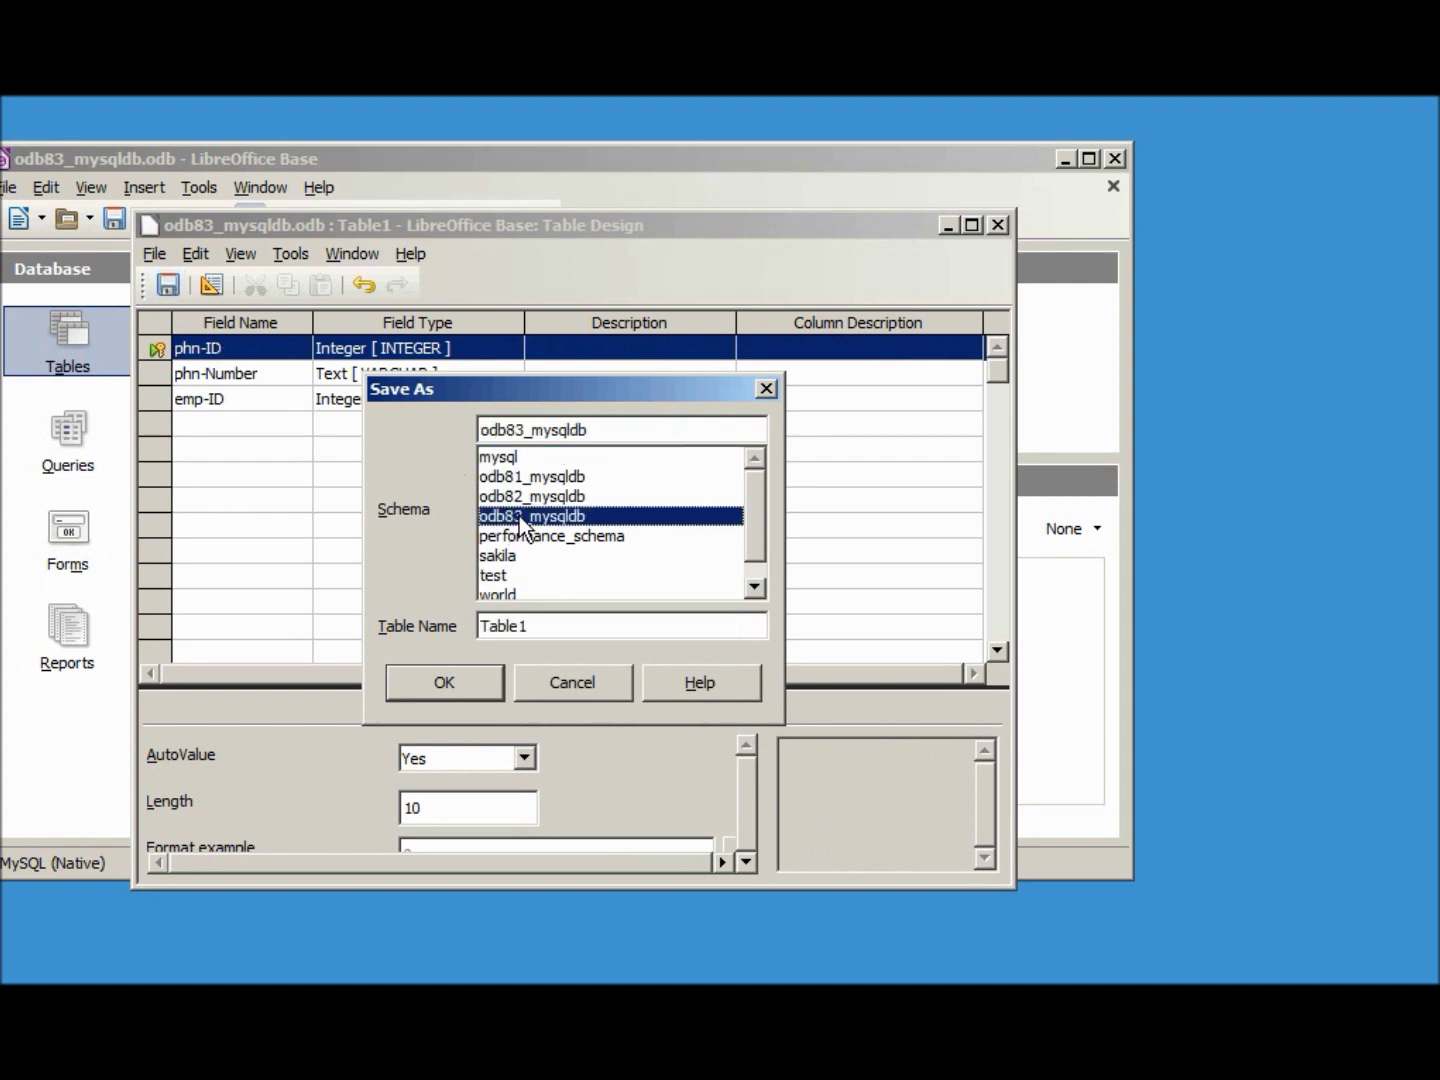
double_click(551, 624)
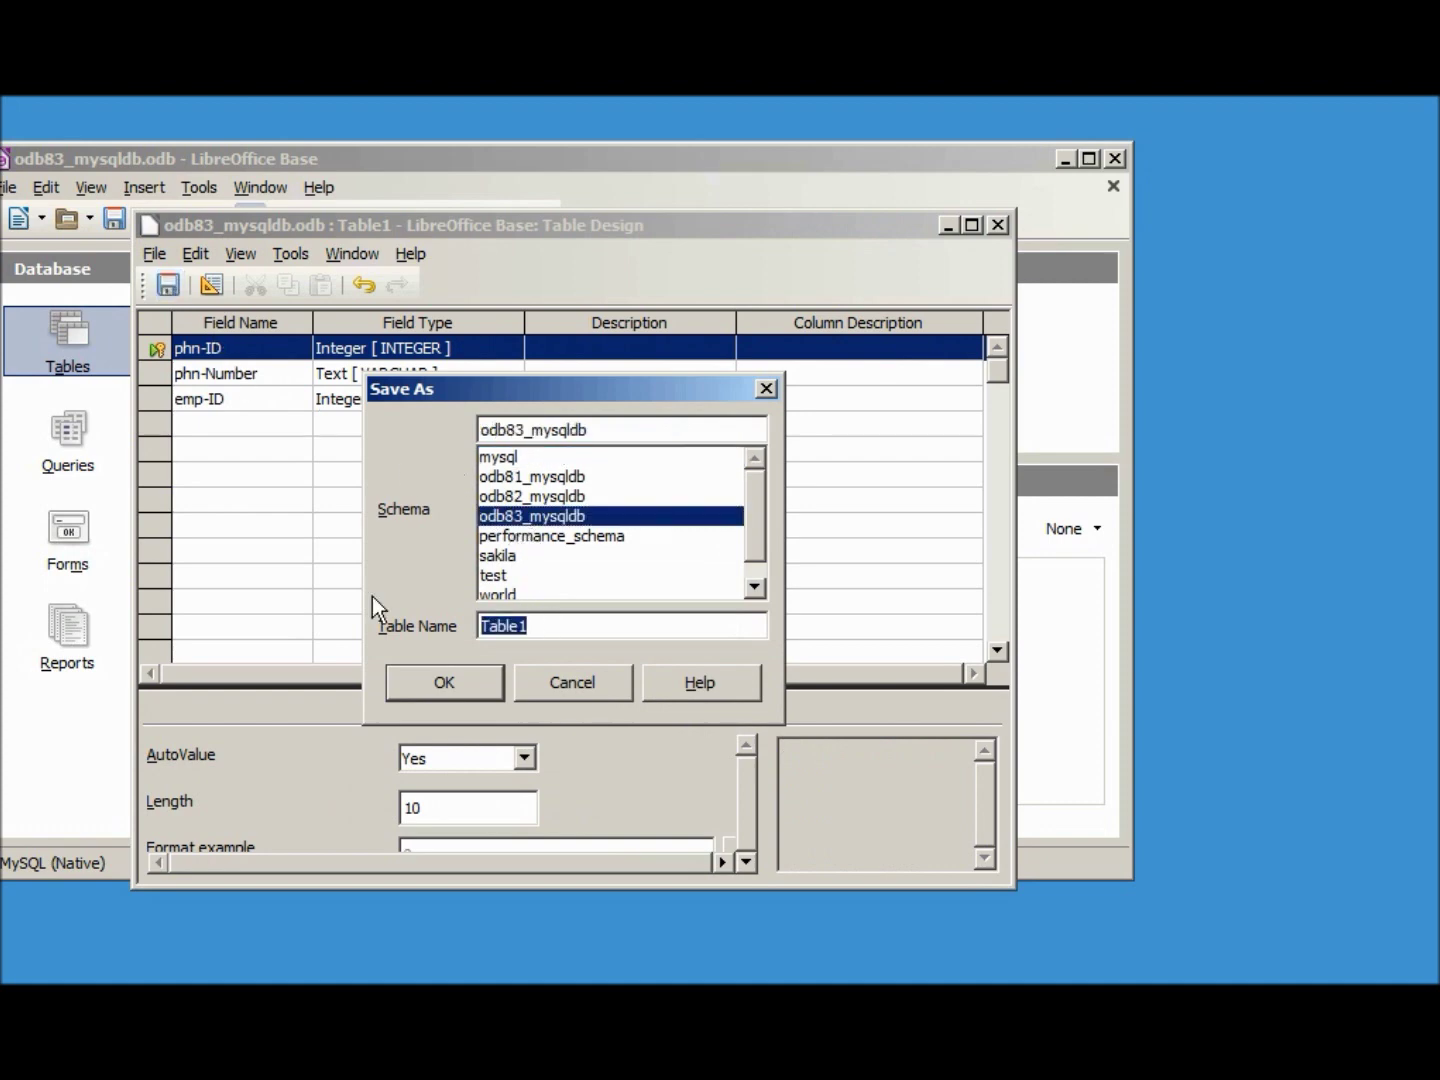
text(tbl_phn)
click(436, 682)
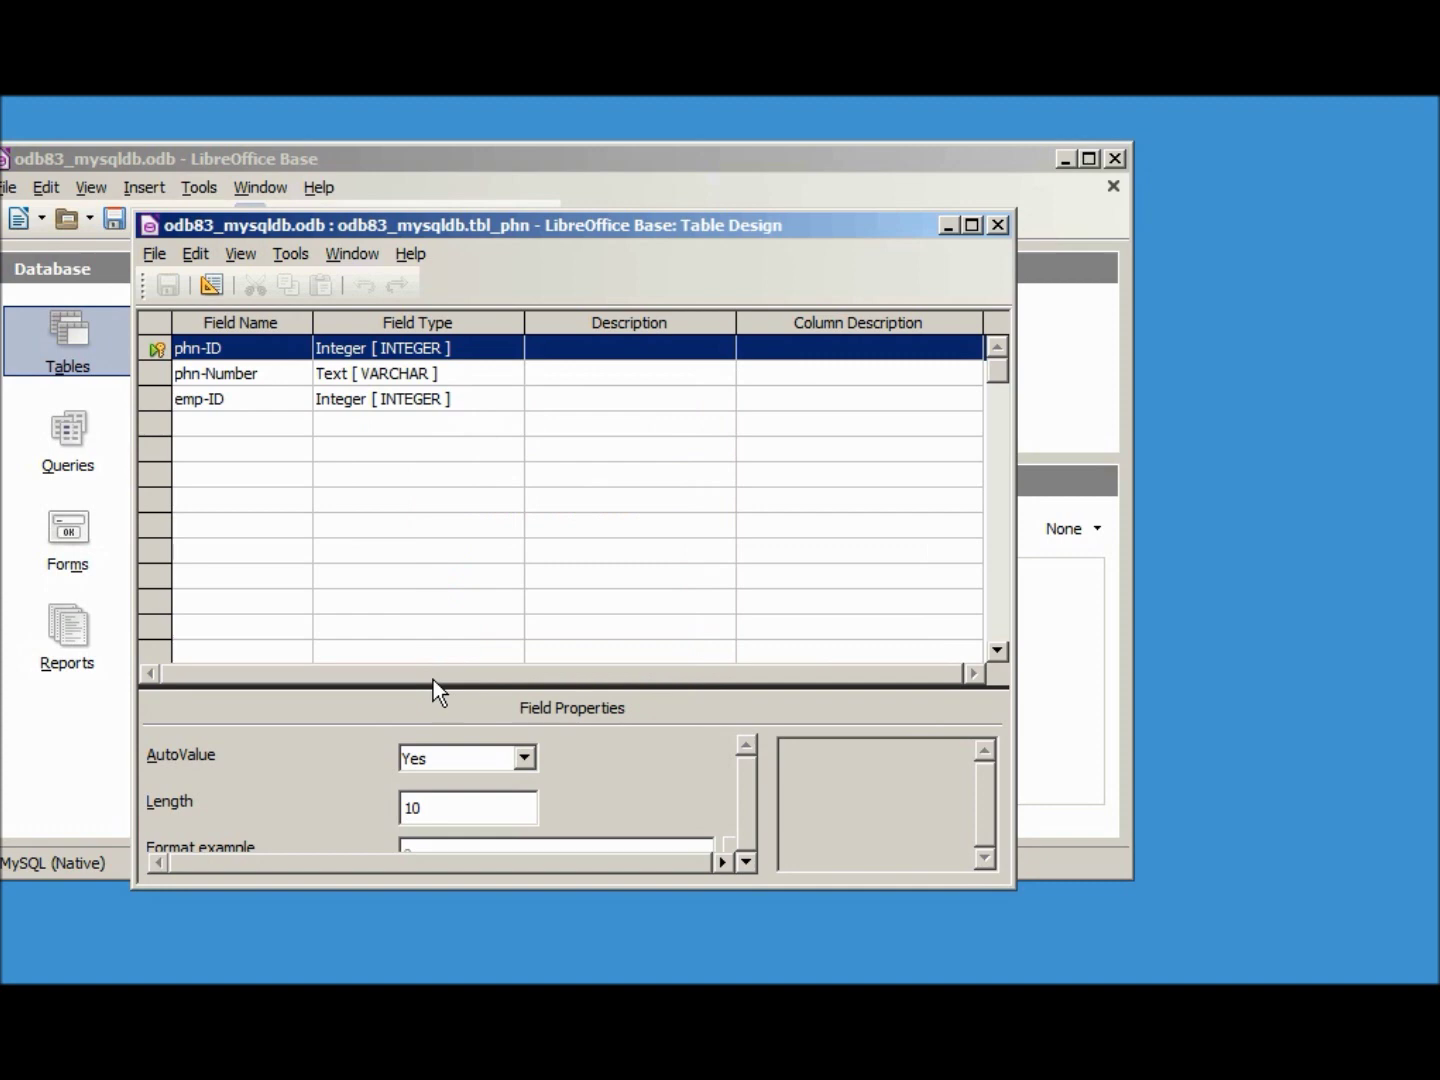
click(999, 226)
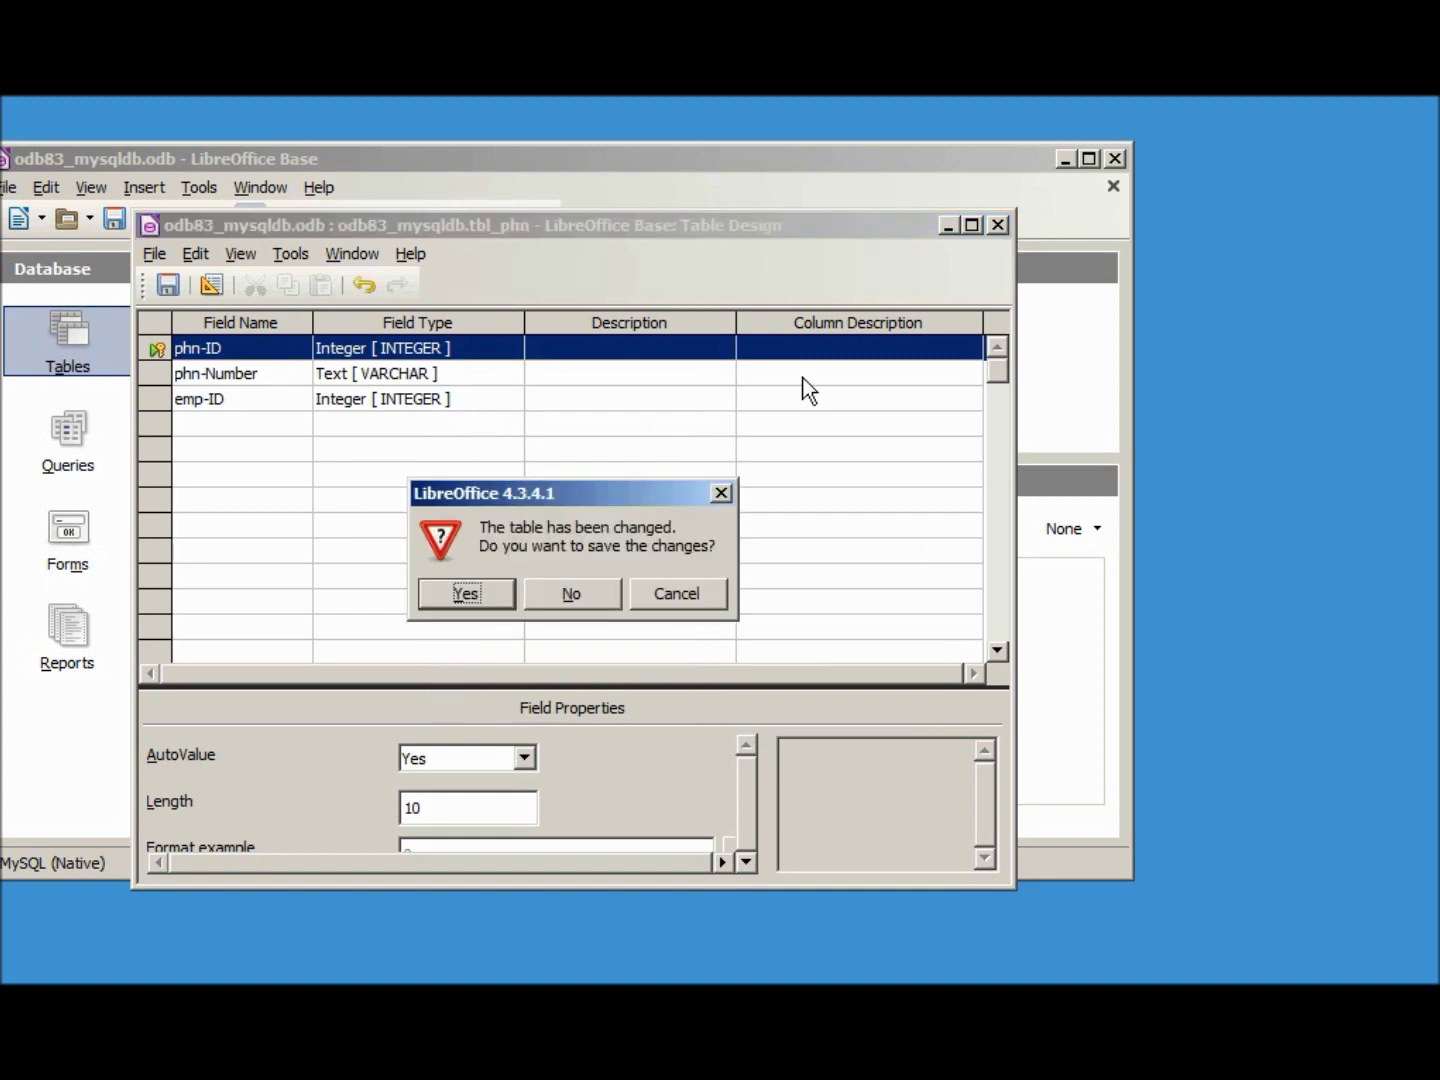
click(589, 592)
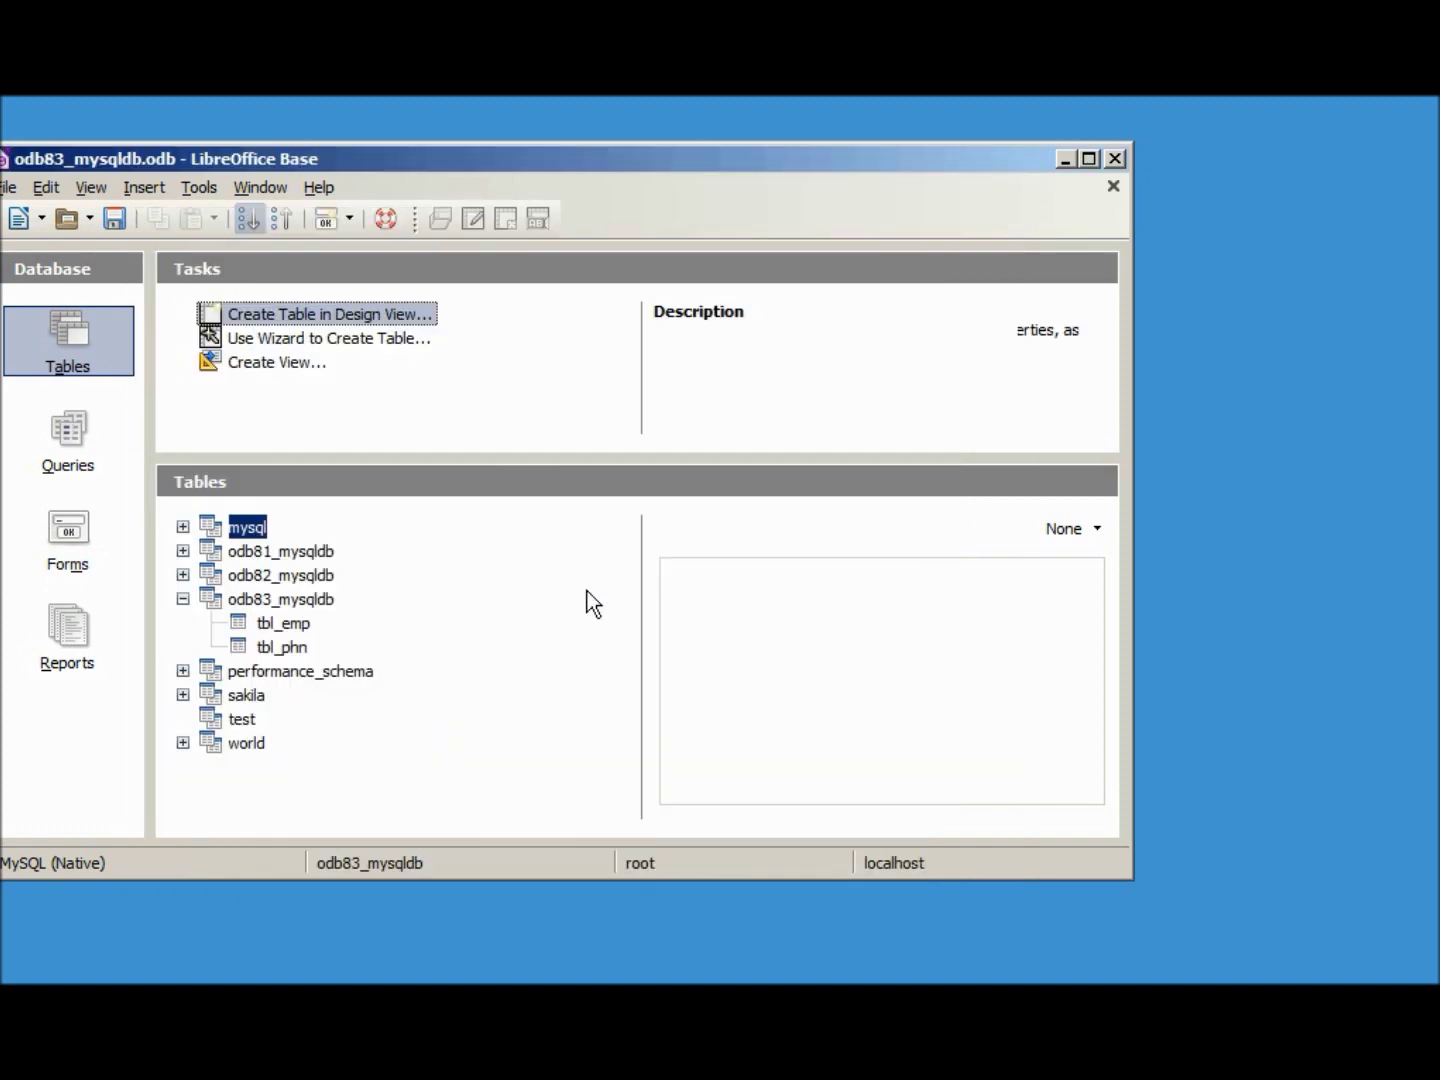
Step: Enter three sample employee surnames into tbl_emp, getting emp-IDs 1–3, then close the table
double_click(296, 624)
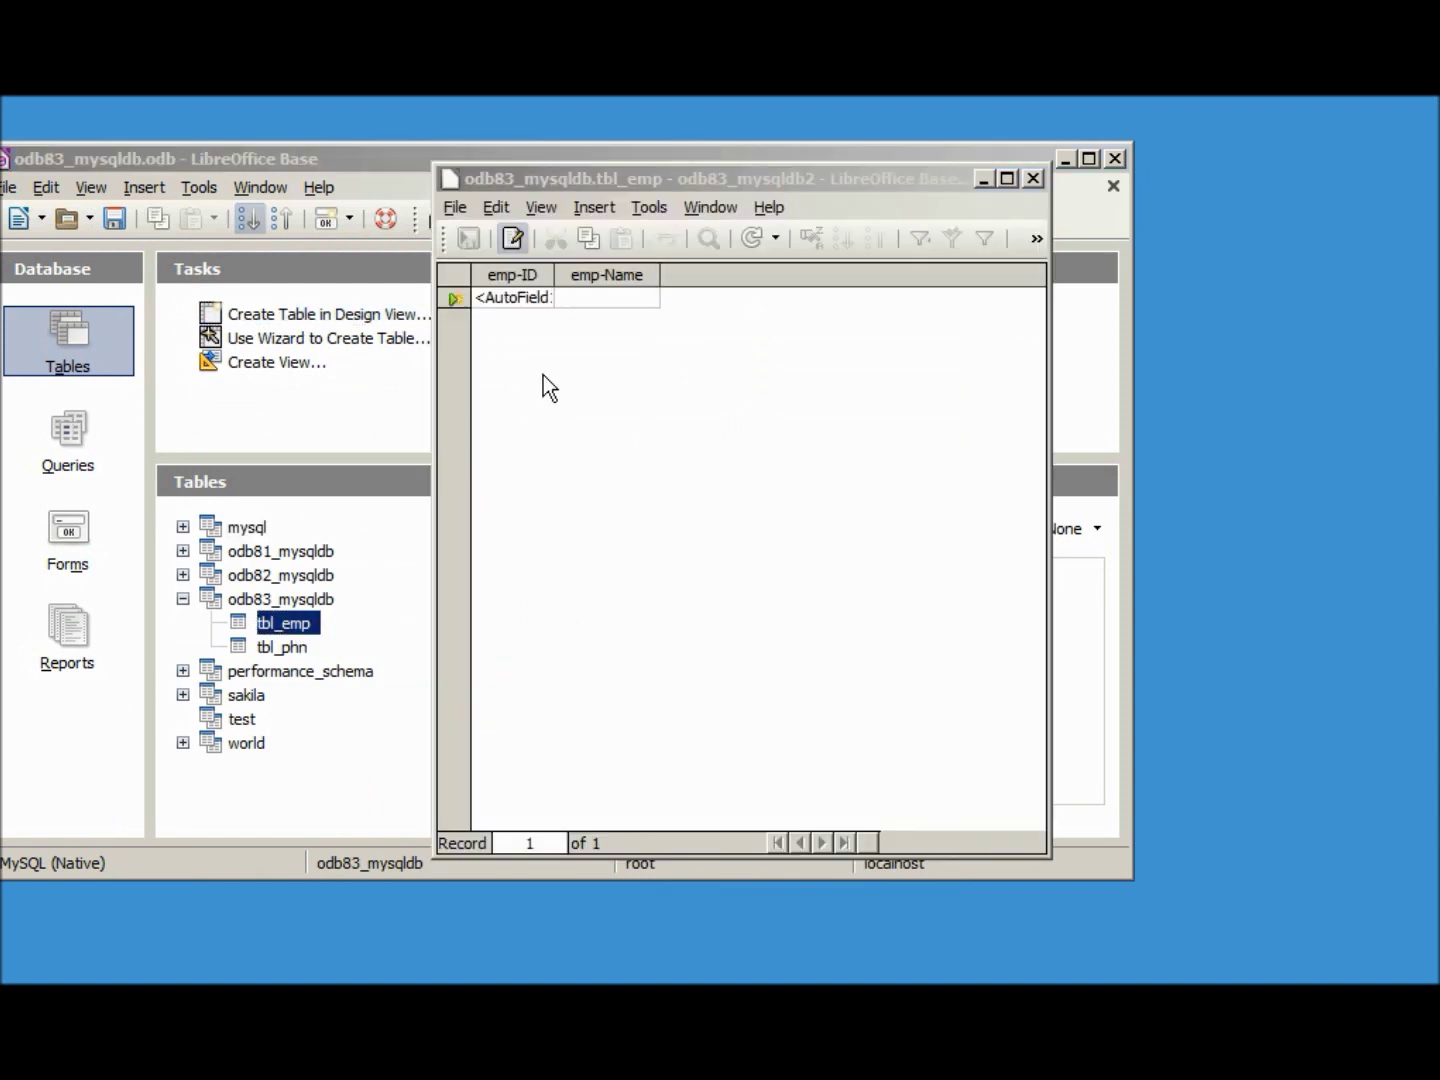
click(590, 300)
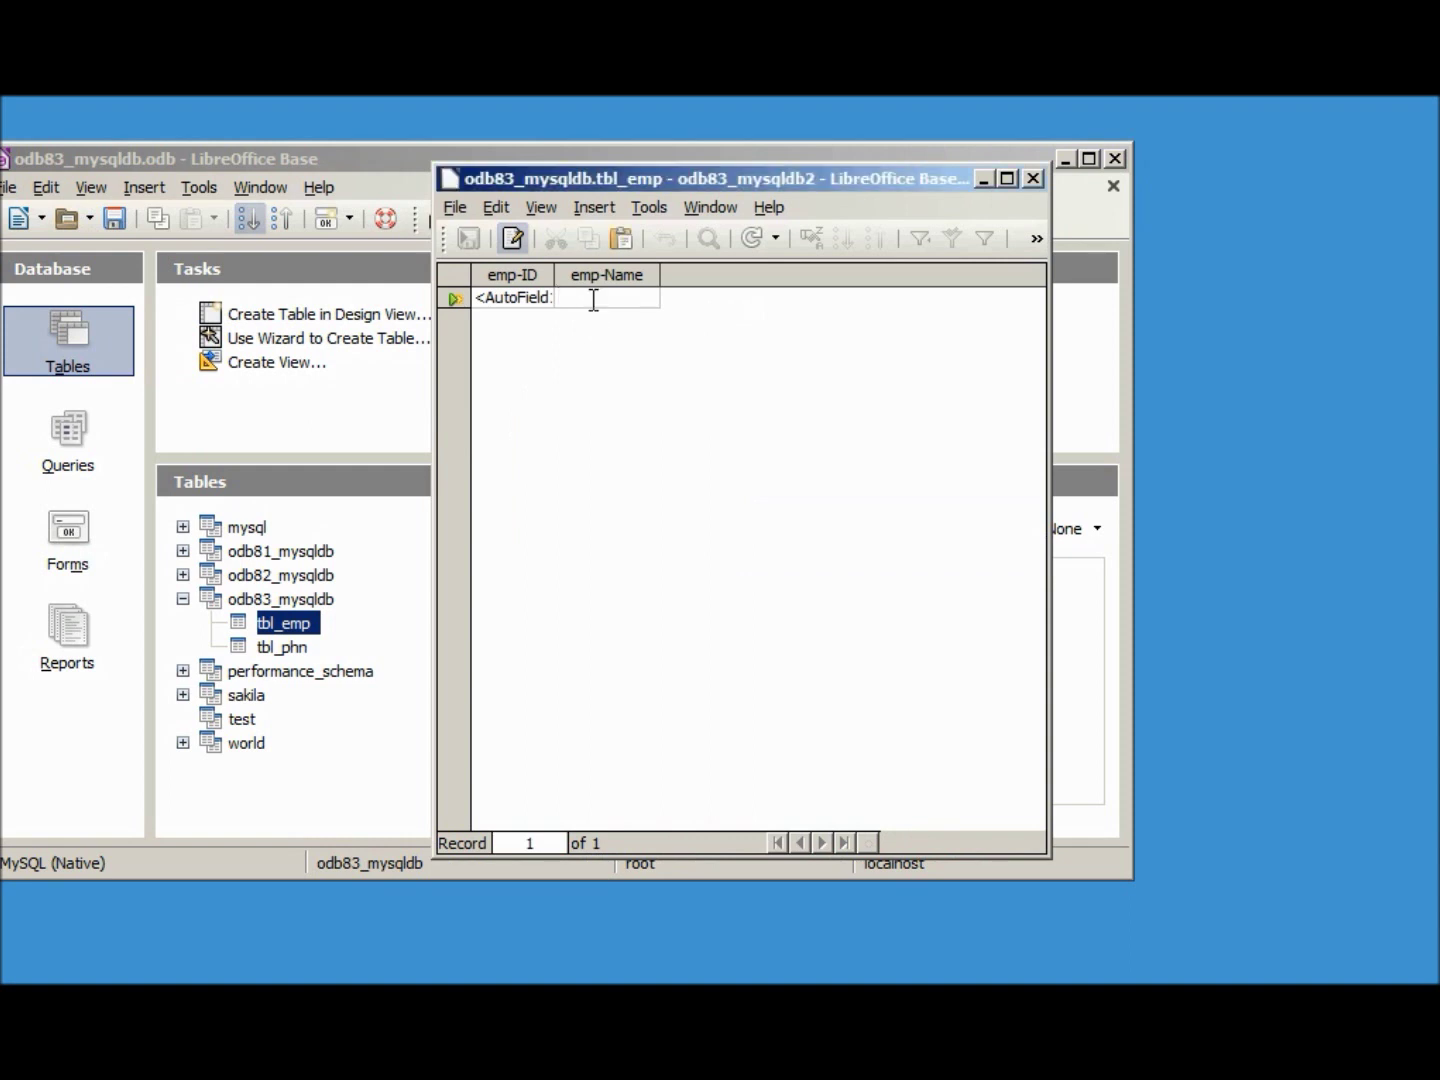
text(Smith)
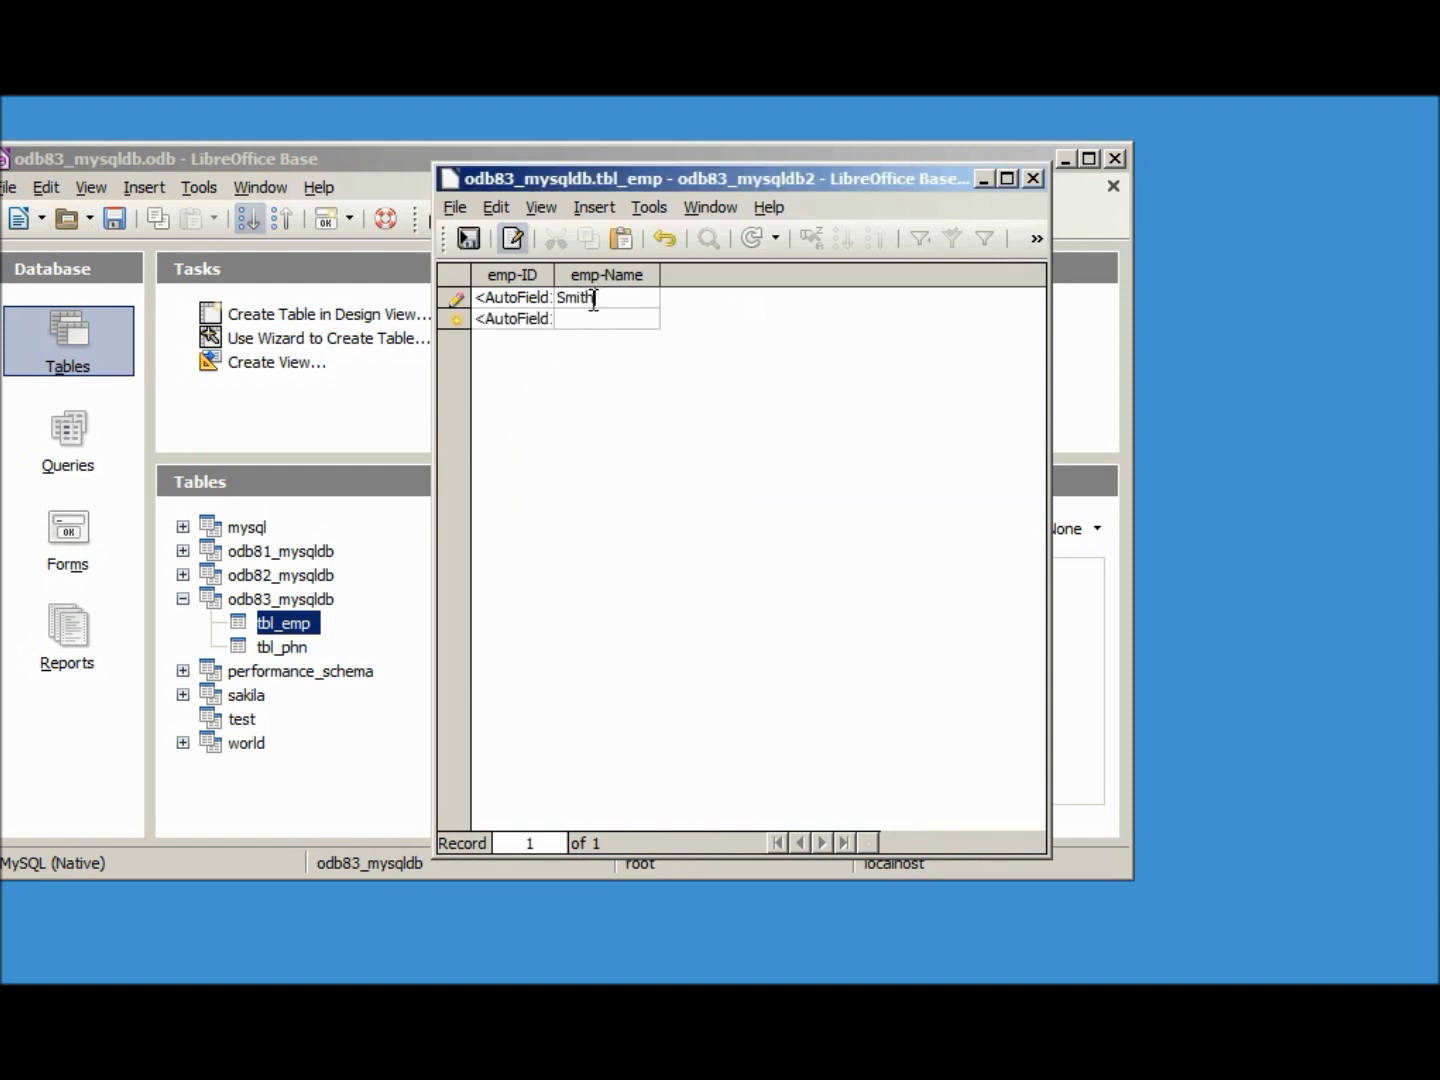
key(Return)
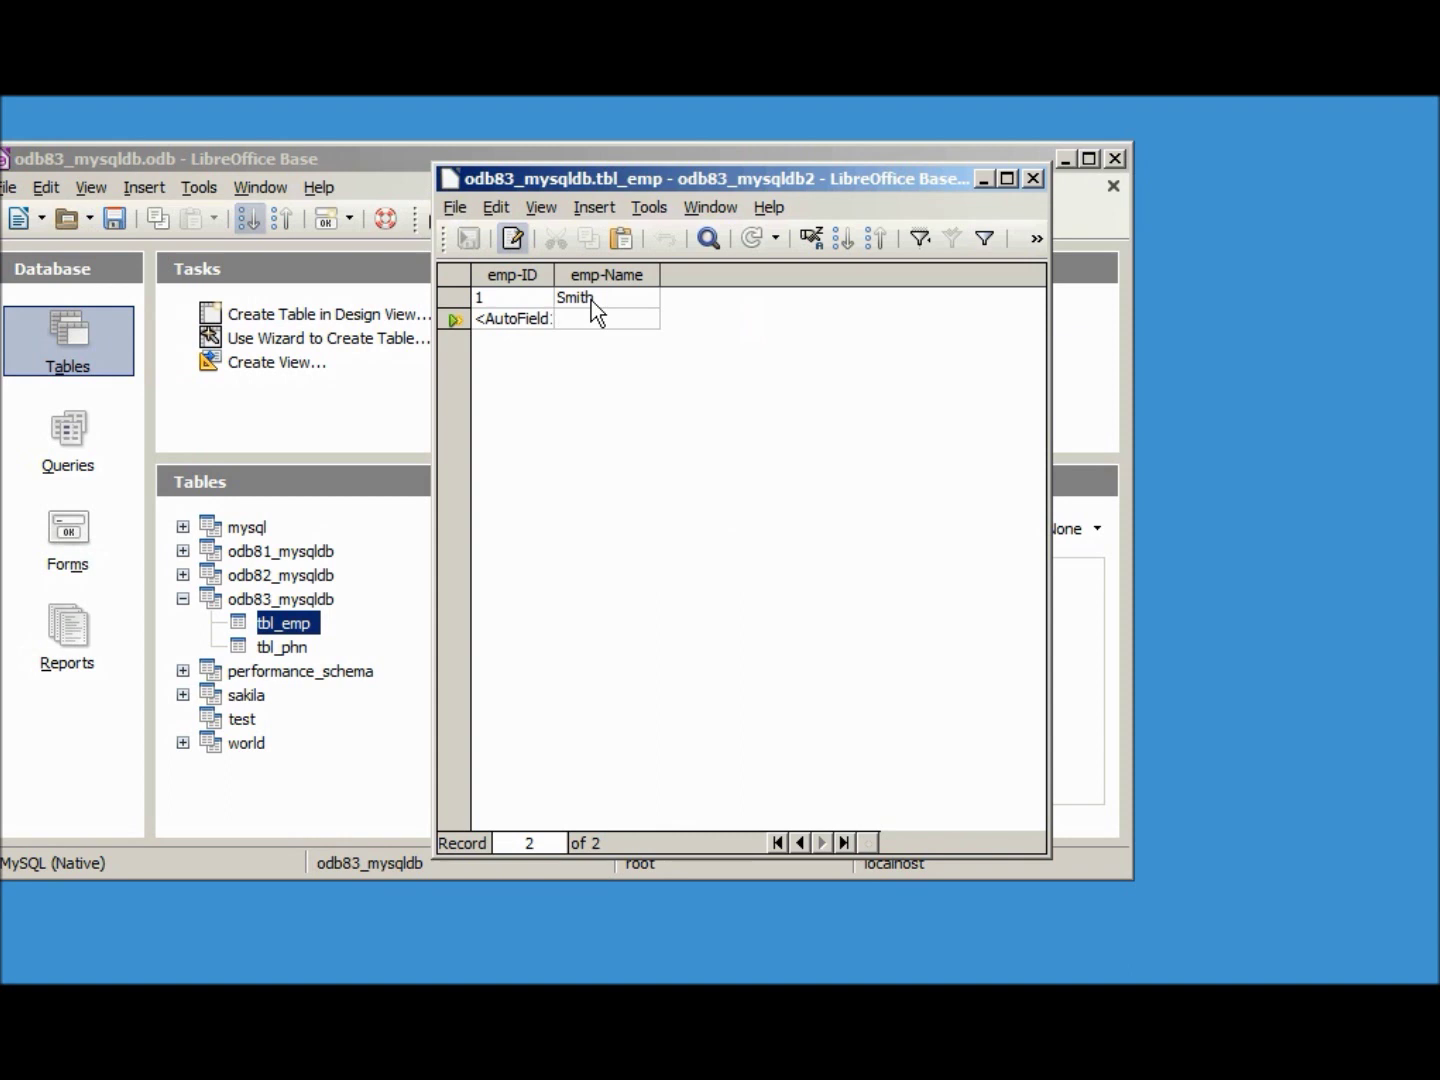
text(J)
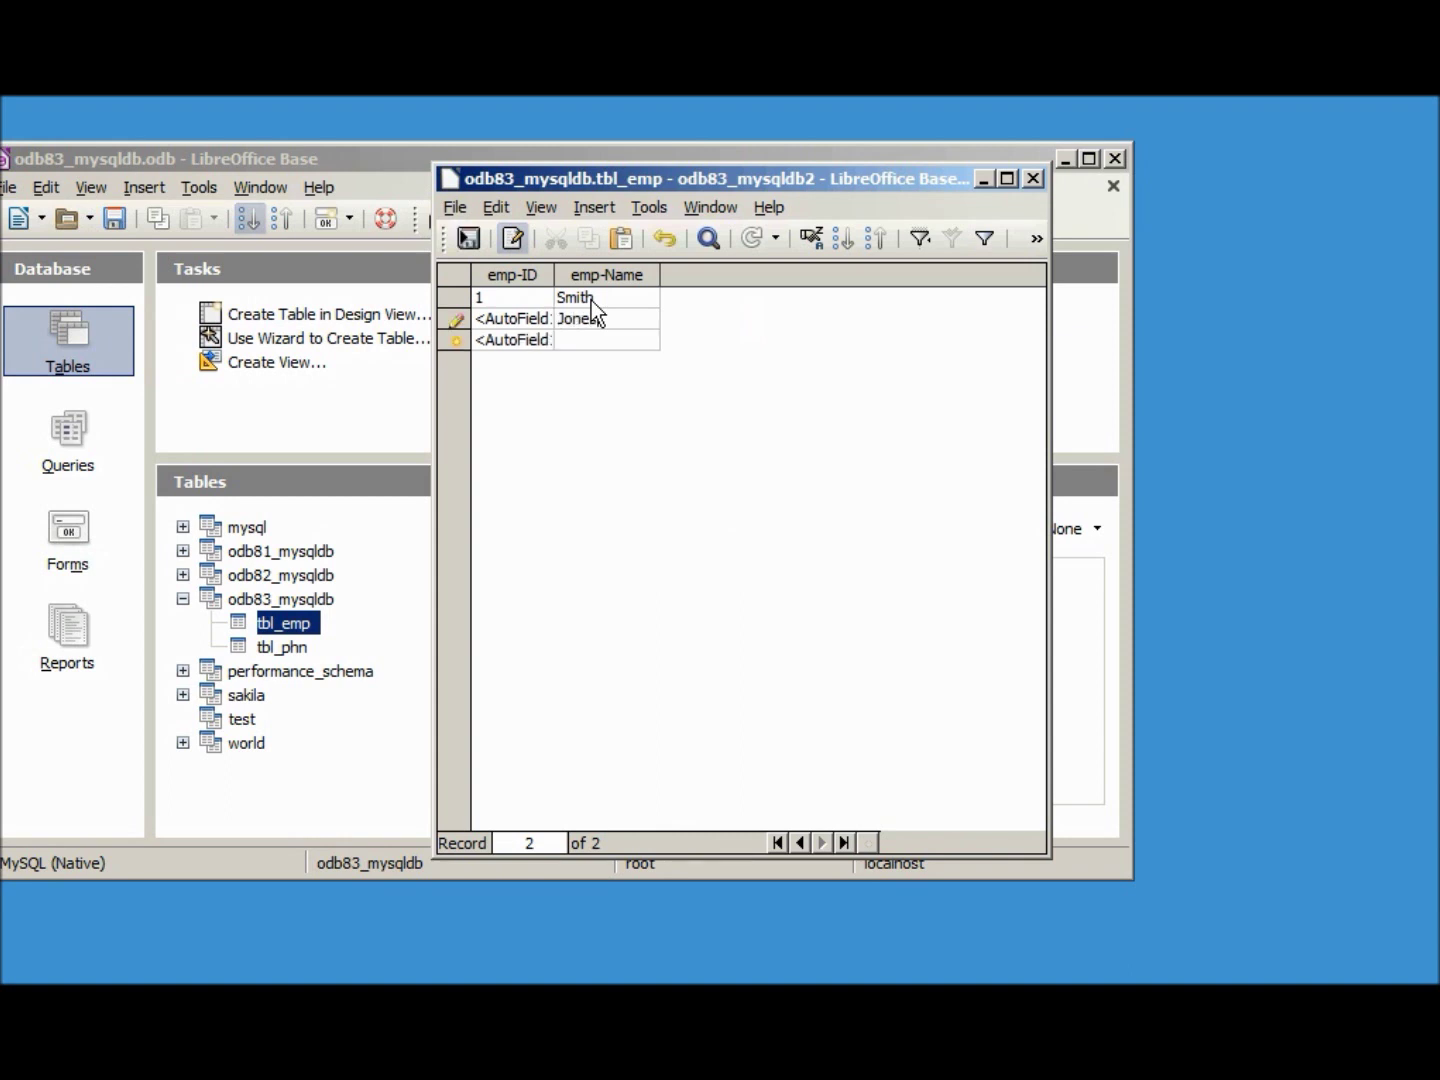
text(ones)
key(Return)
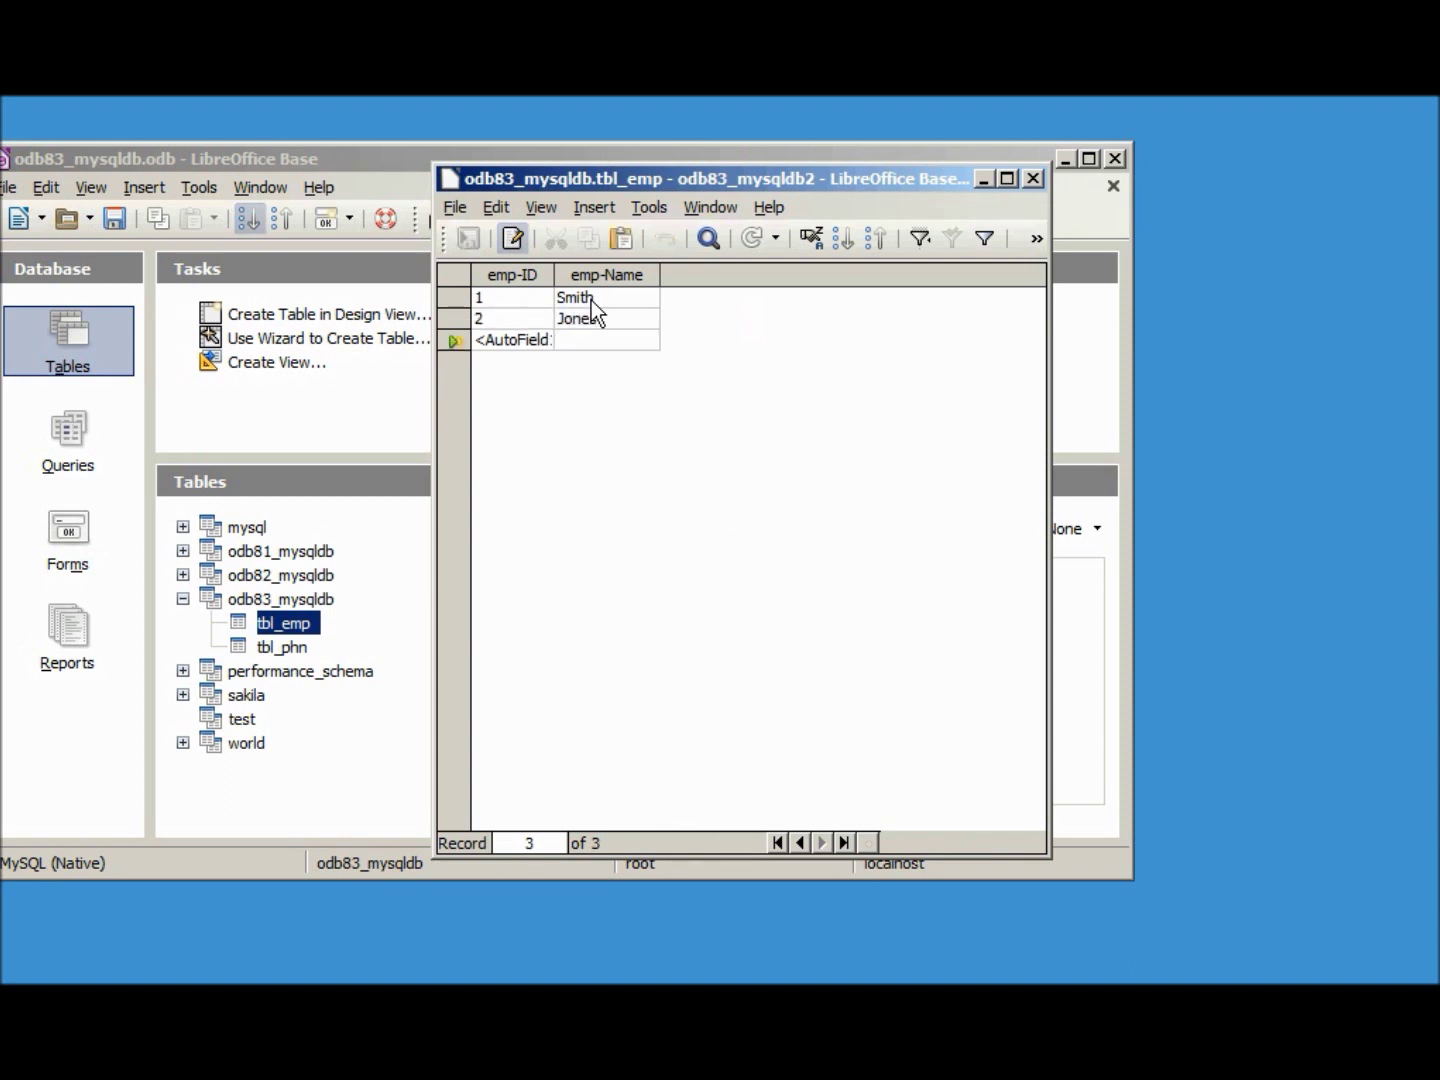
text(B)
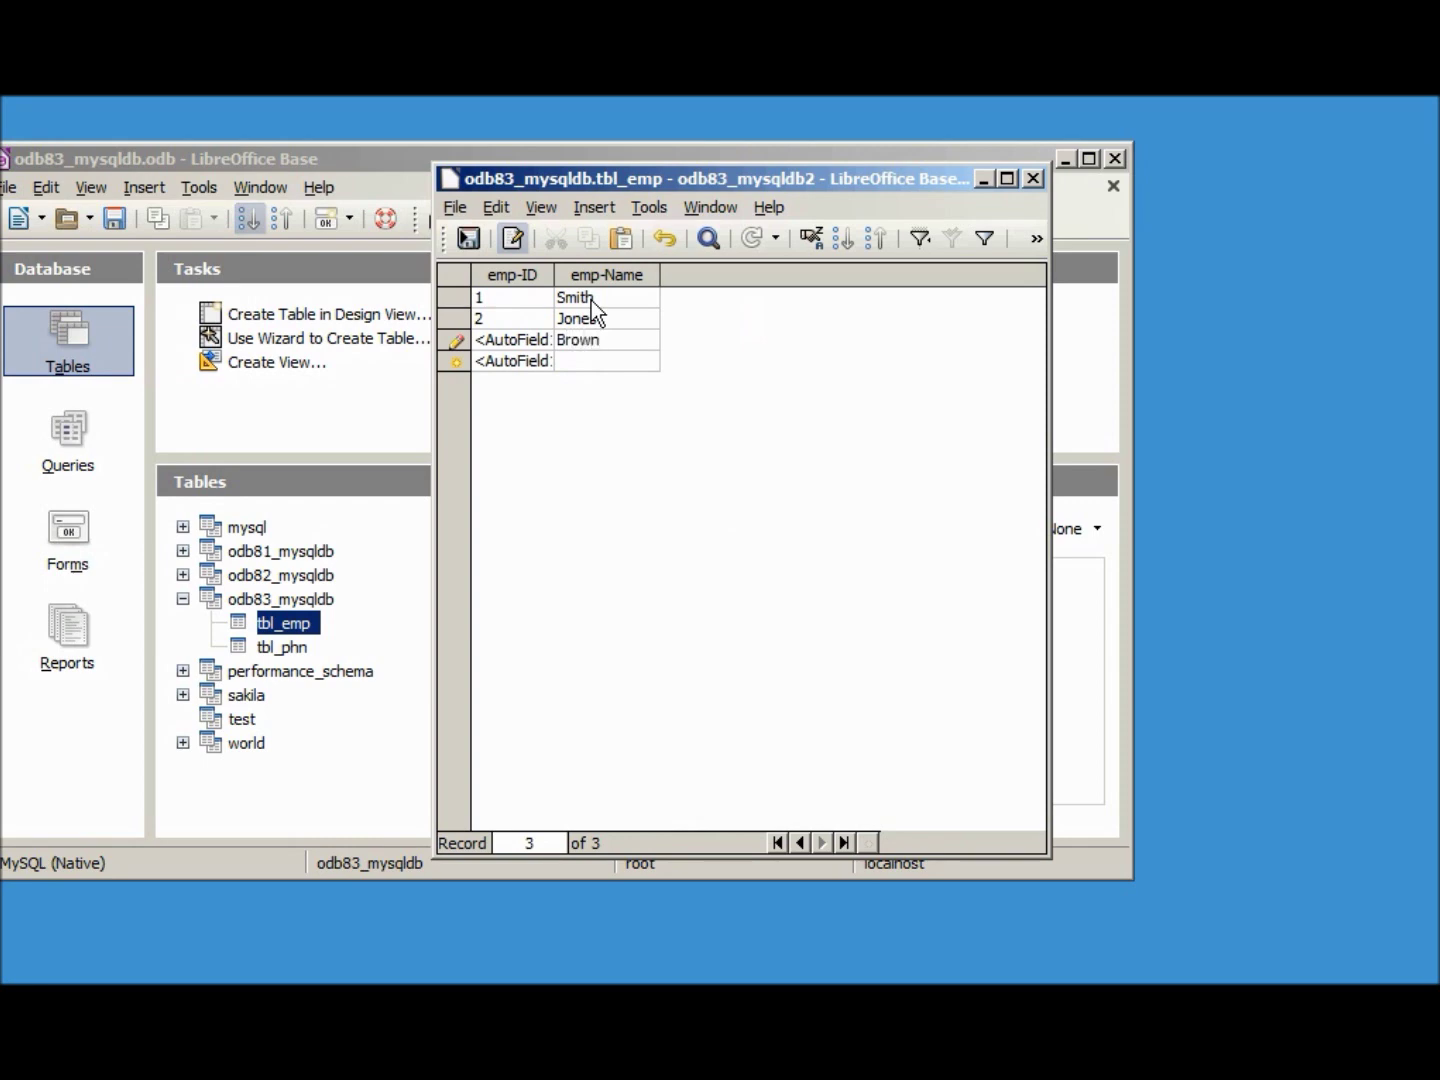
text(rown)
key(Return)
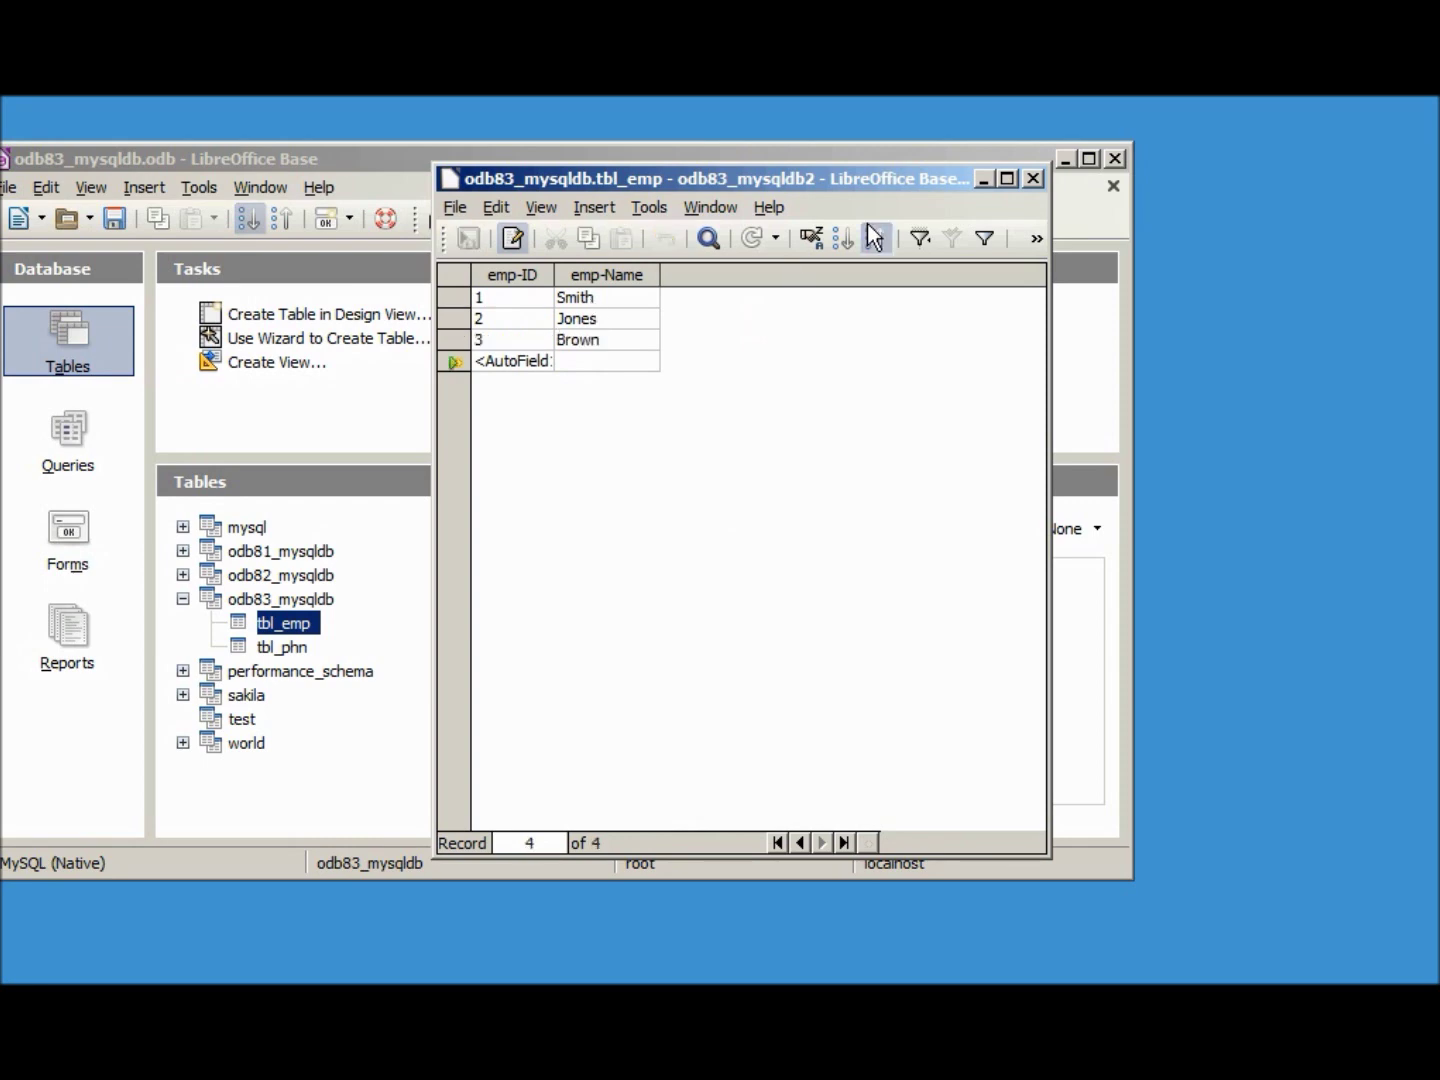
click(1034, 179)
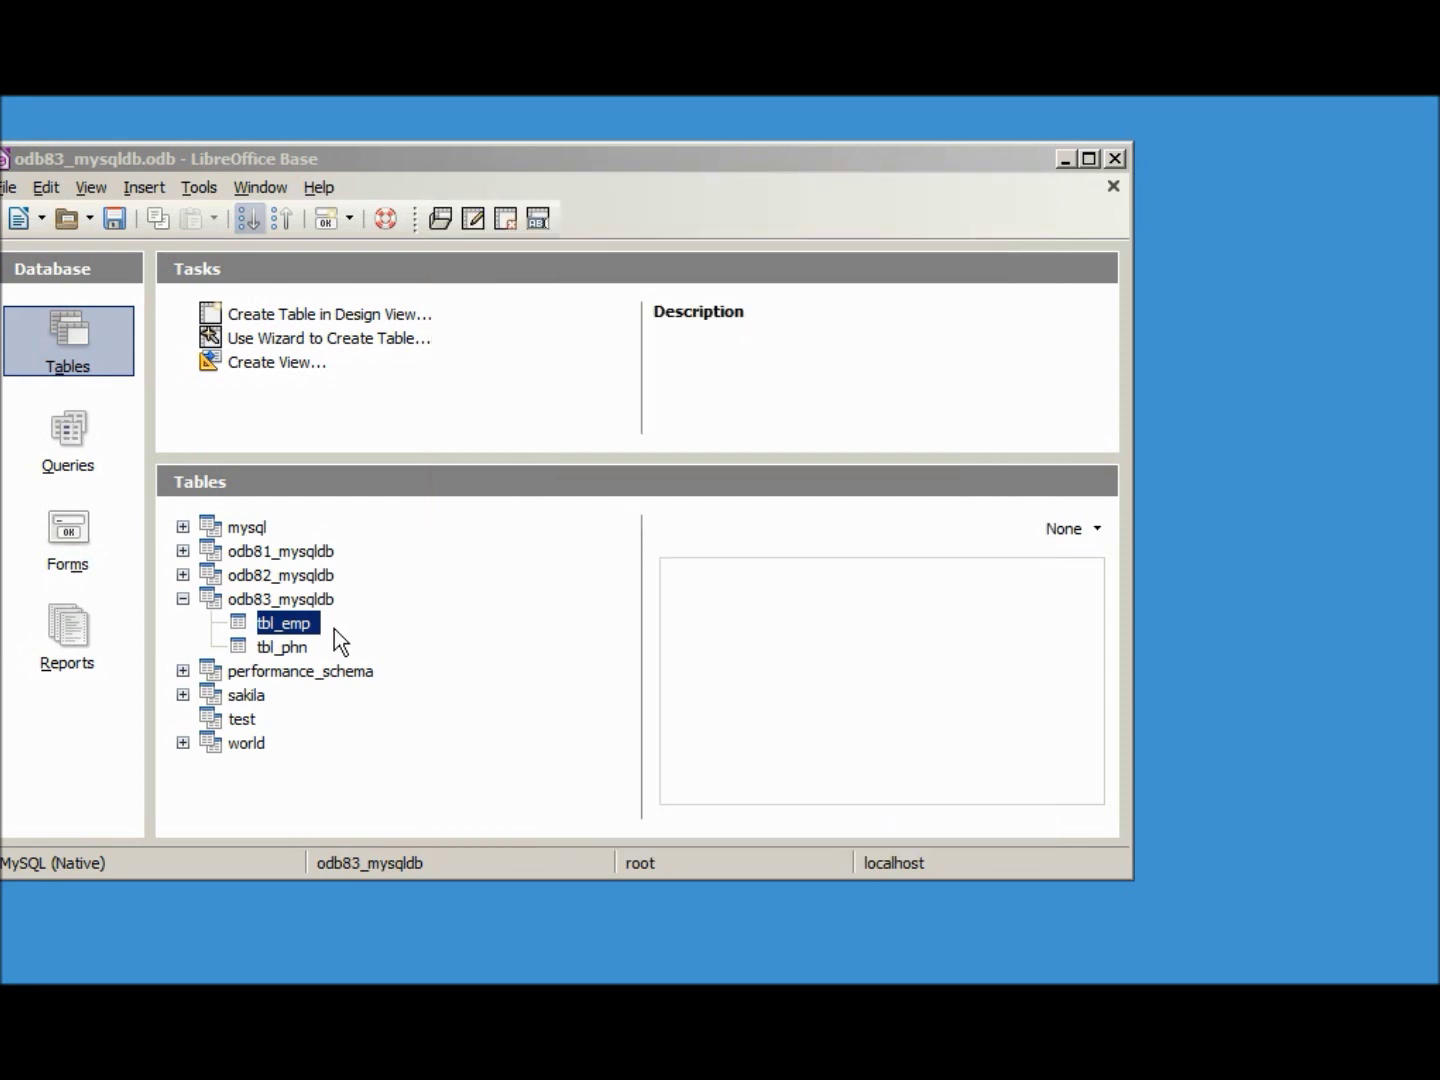
Step: Enter three phone records into tbl_phn linked to emp-IDs 1, 2 and 1, then close the table
double_click(284, 651)
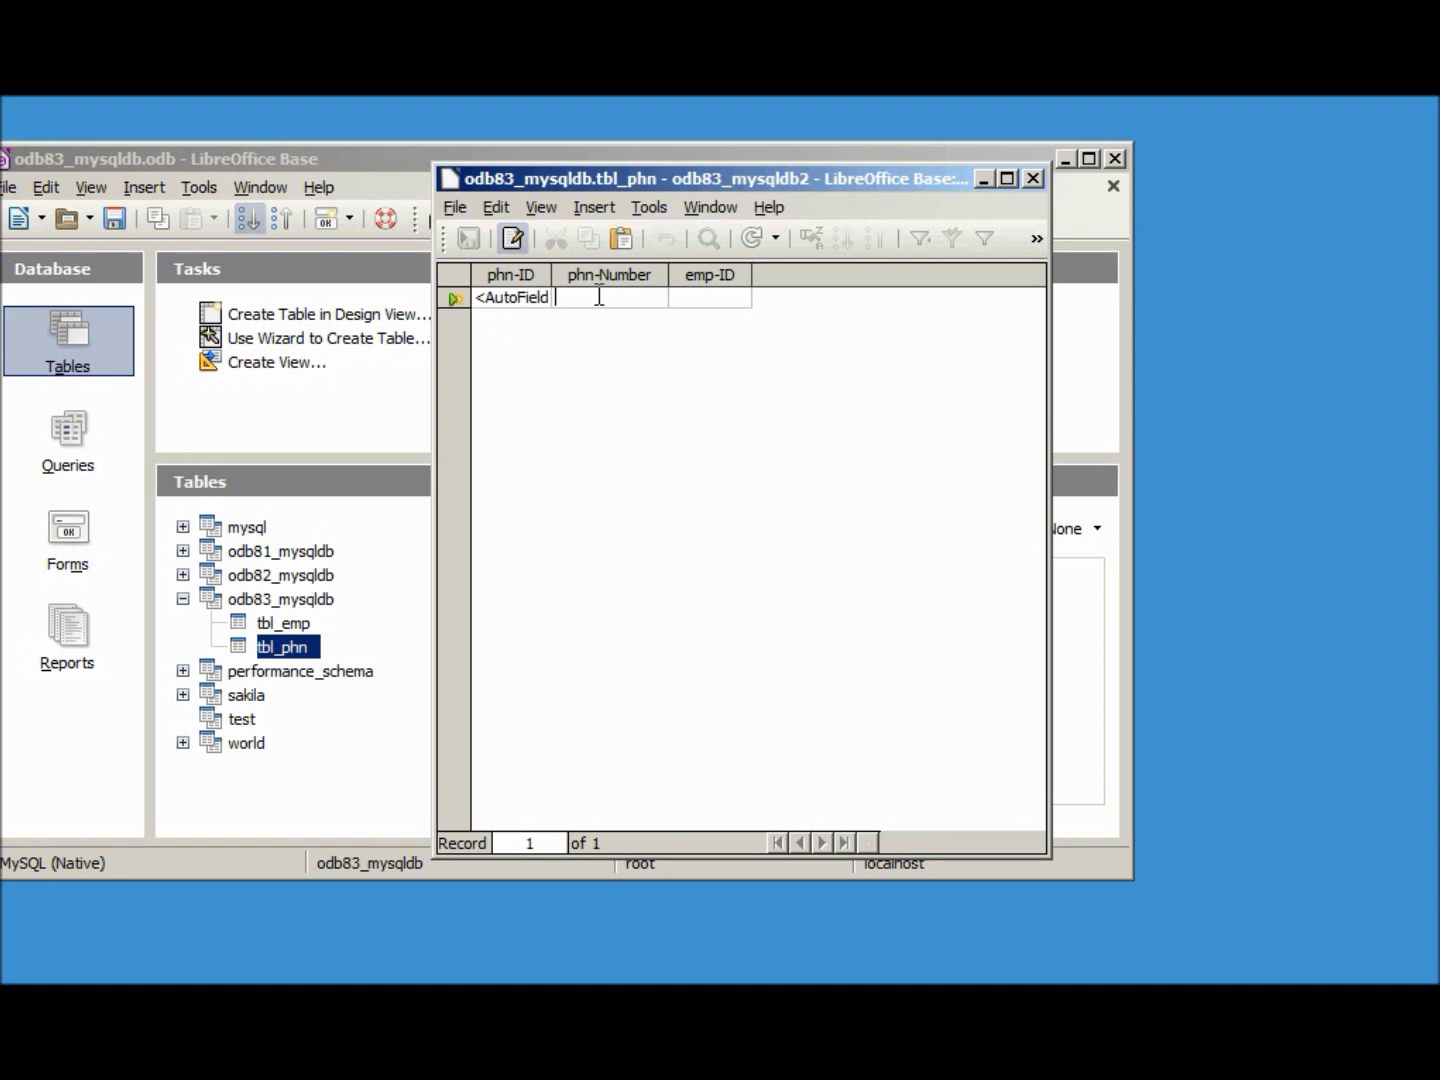
text(555-1212)
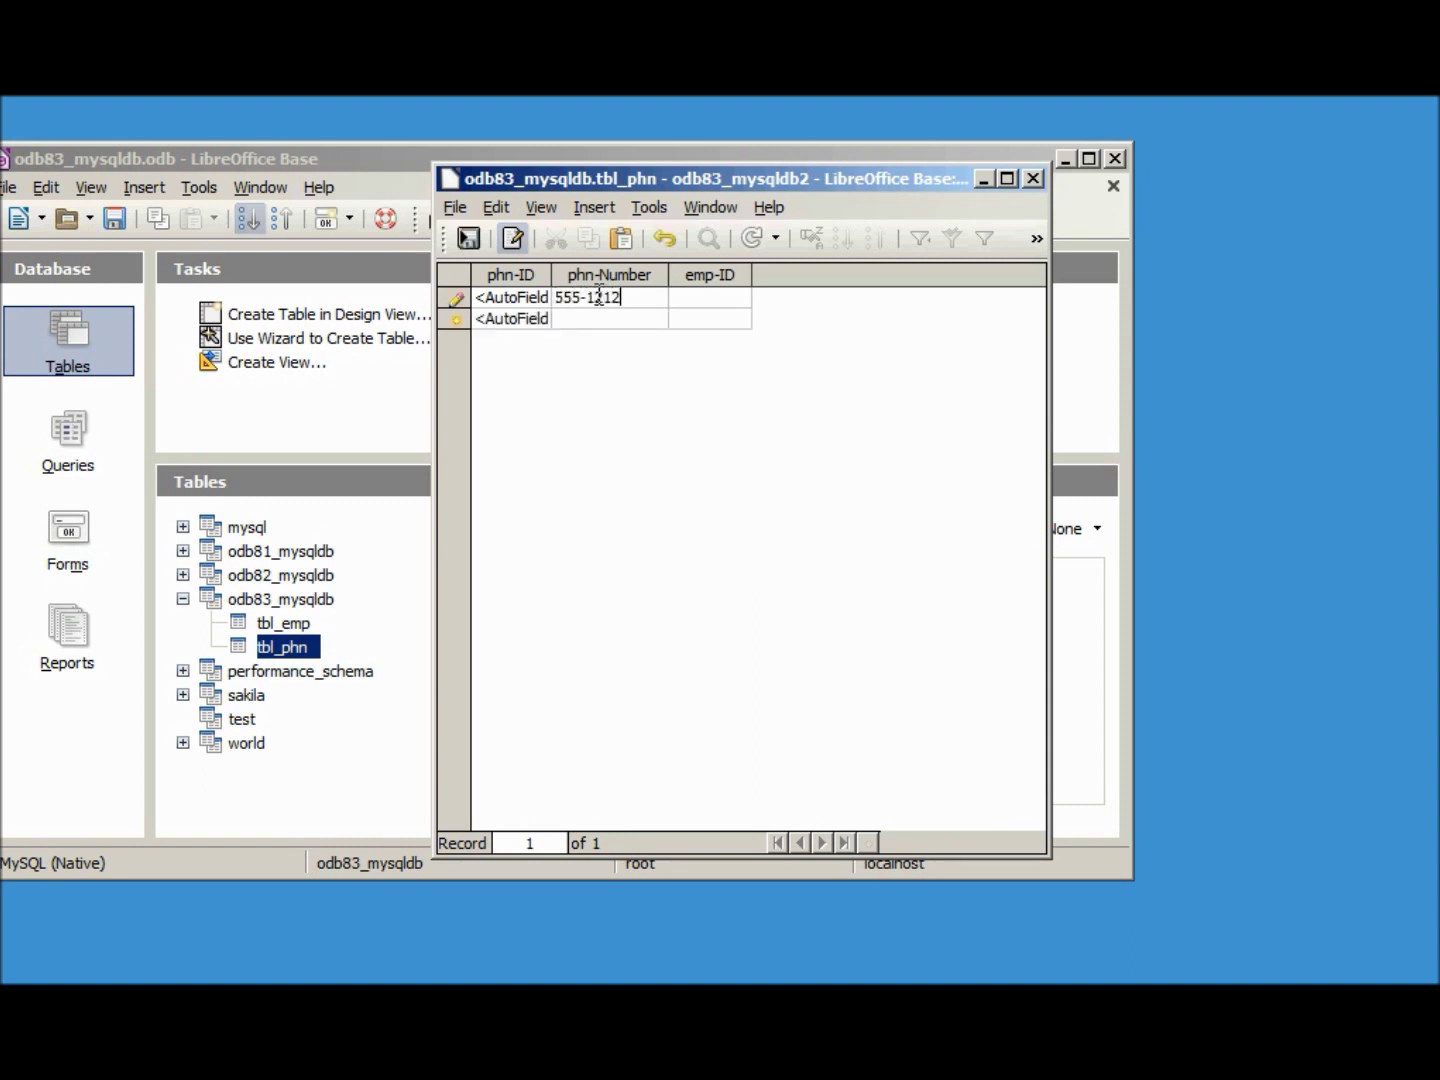
key(Tab)
text(1)
key(Tab)
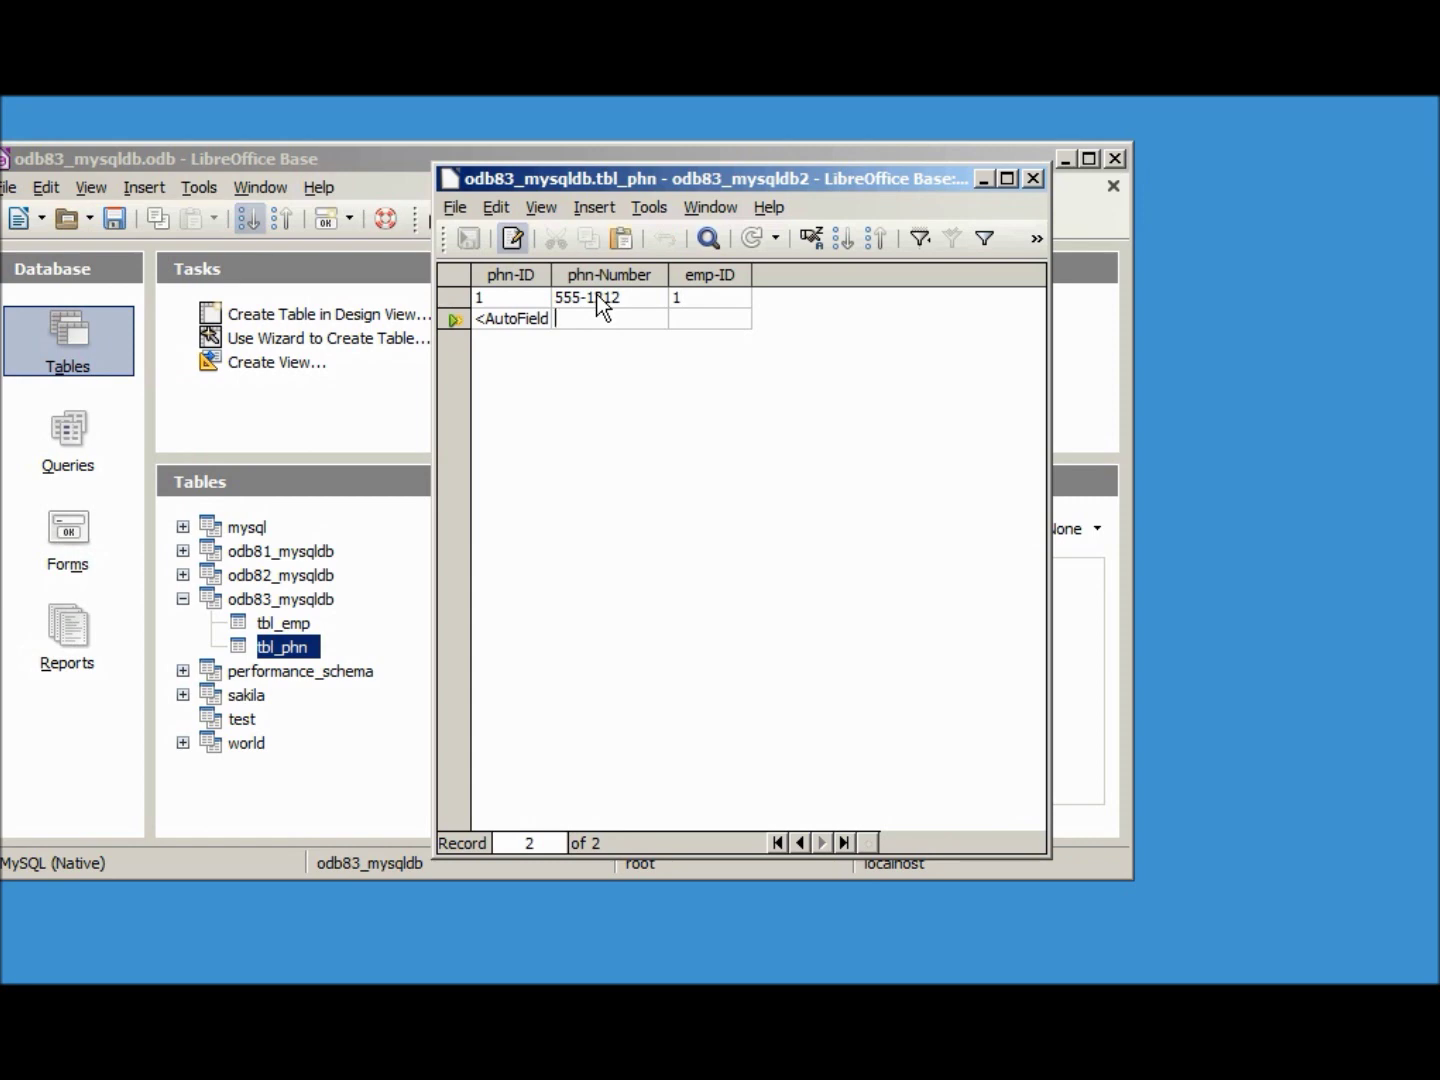
text(555)
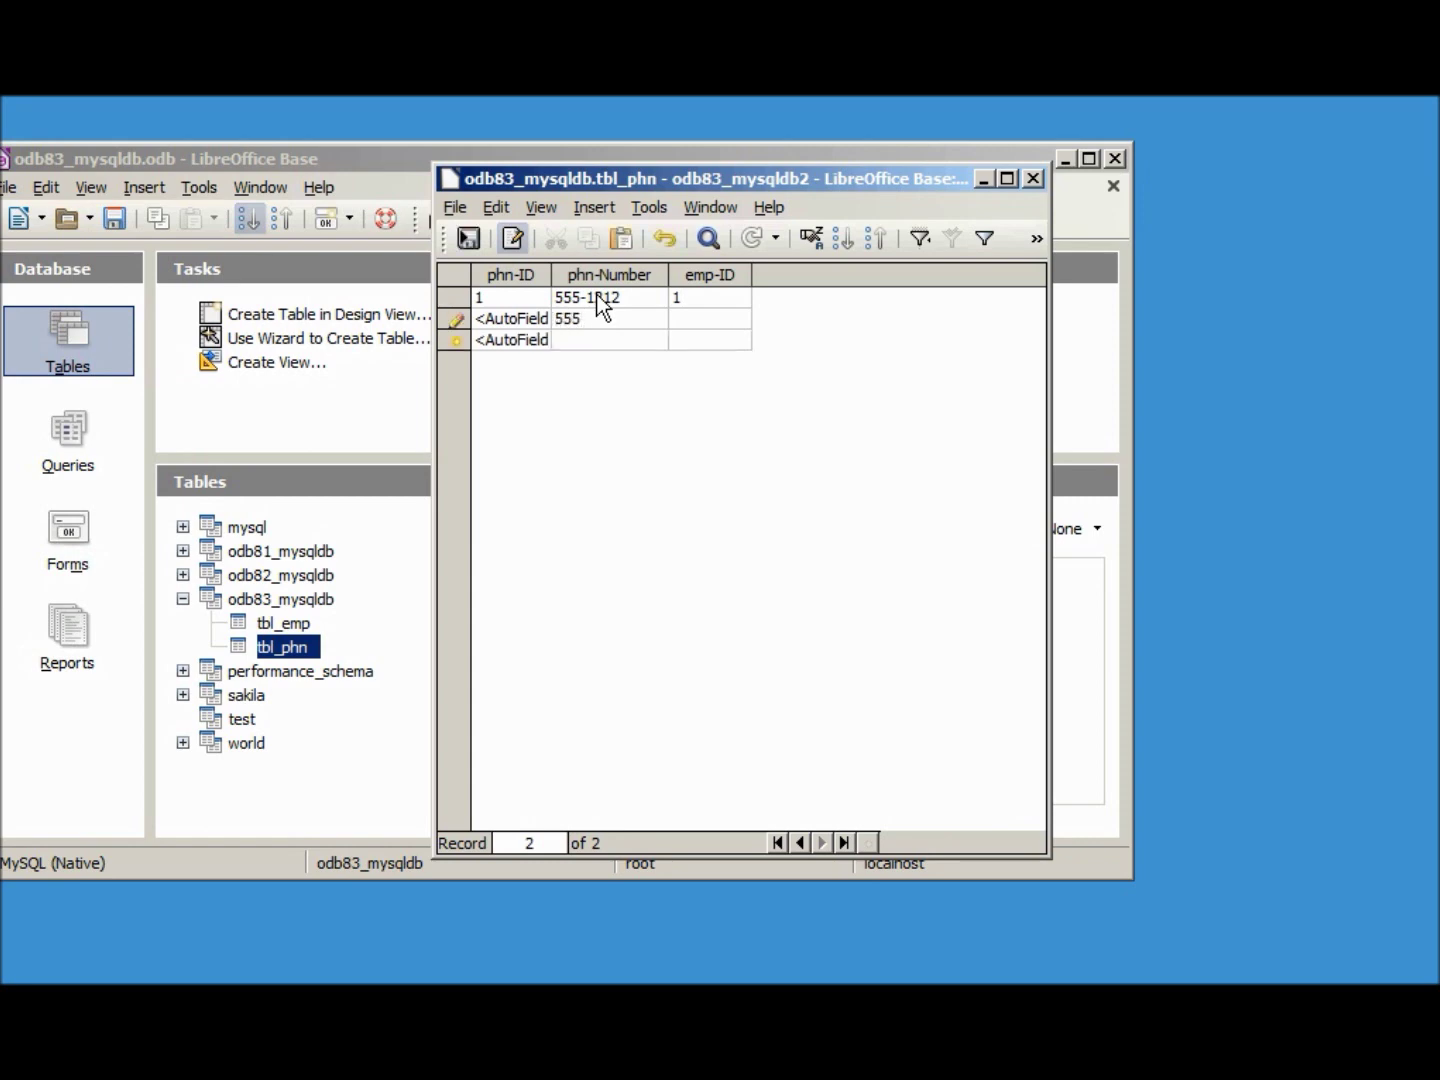
text(-9999)
key(Tab)
text(2)
key(Tab)
text(555-)
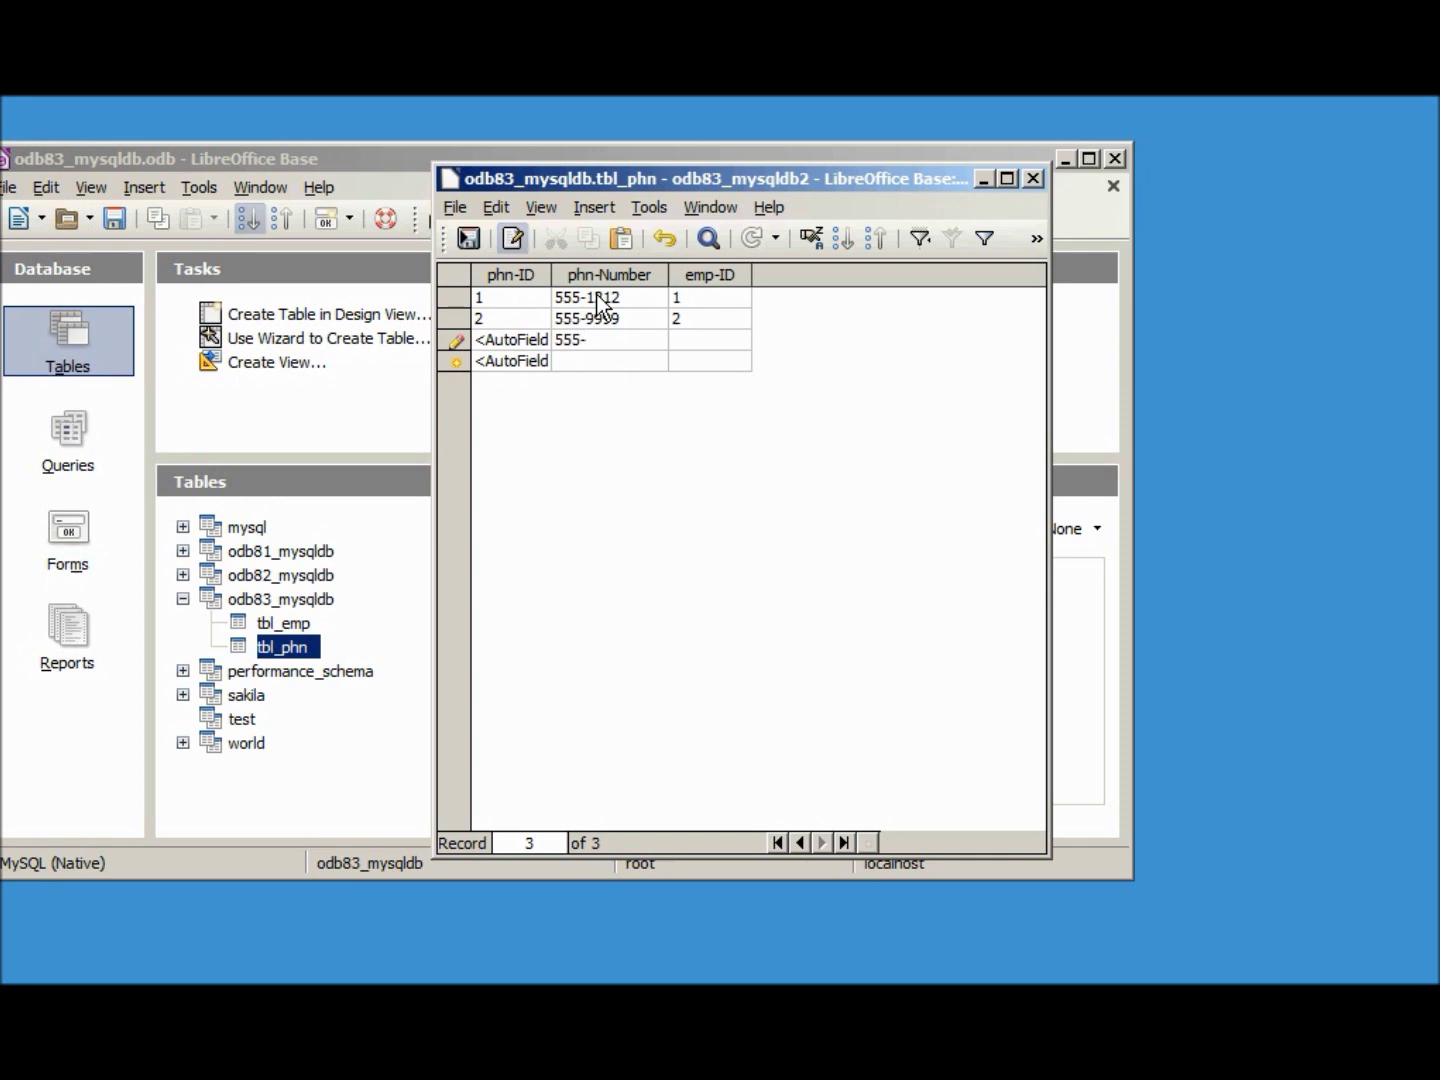
text(9876)
text(1)
key(Return)
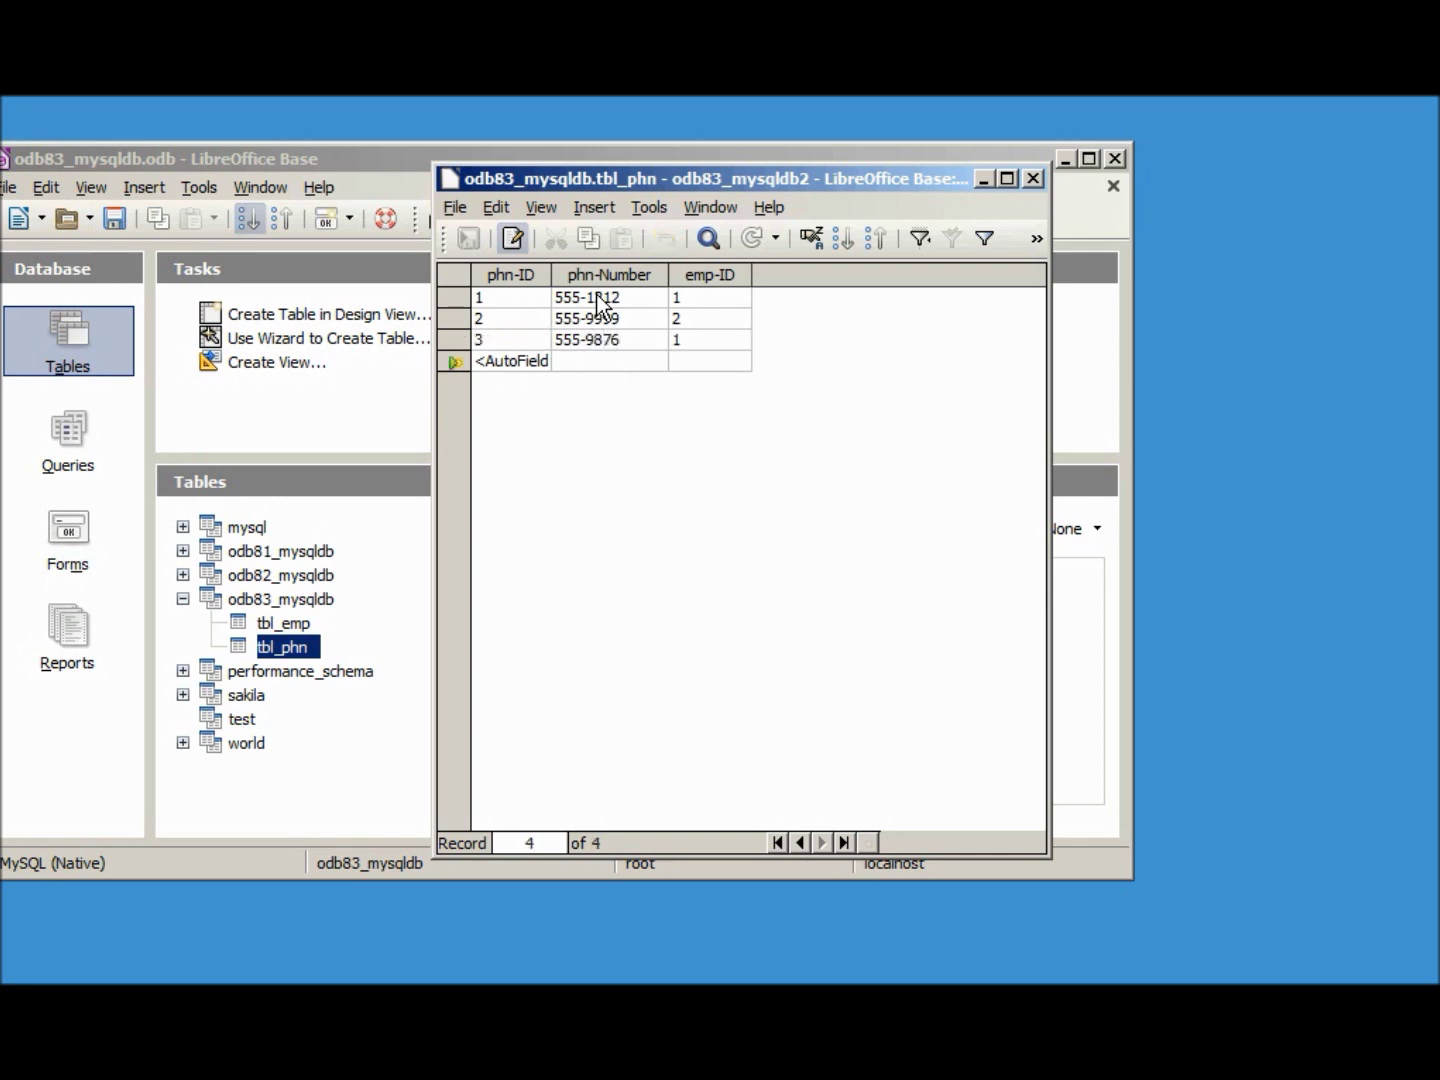
click(1033, 178)
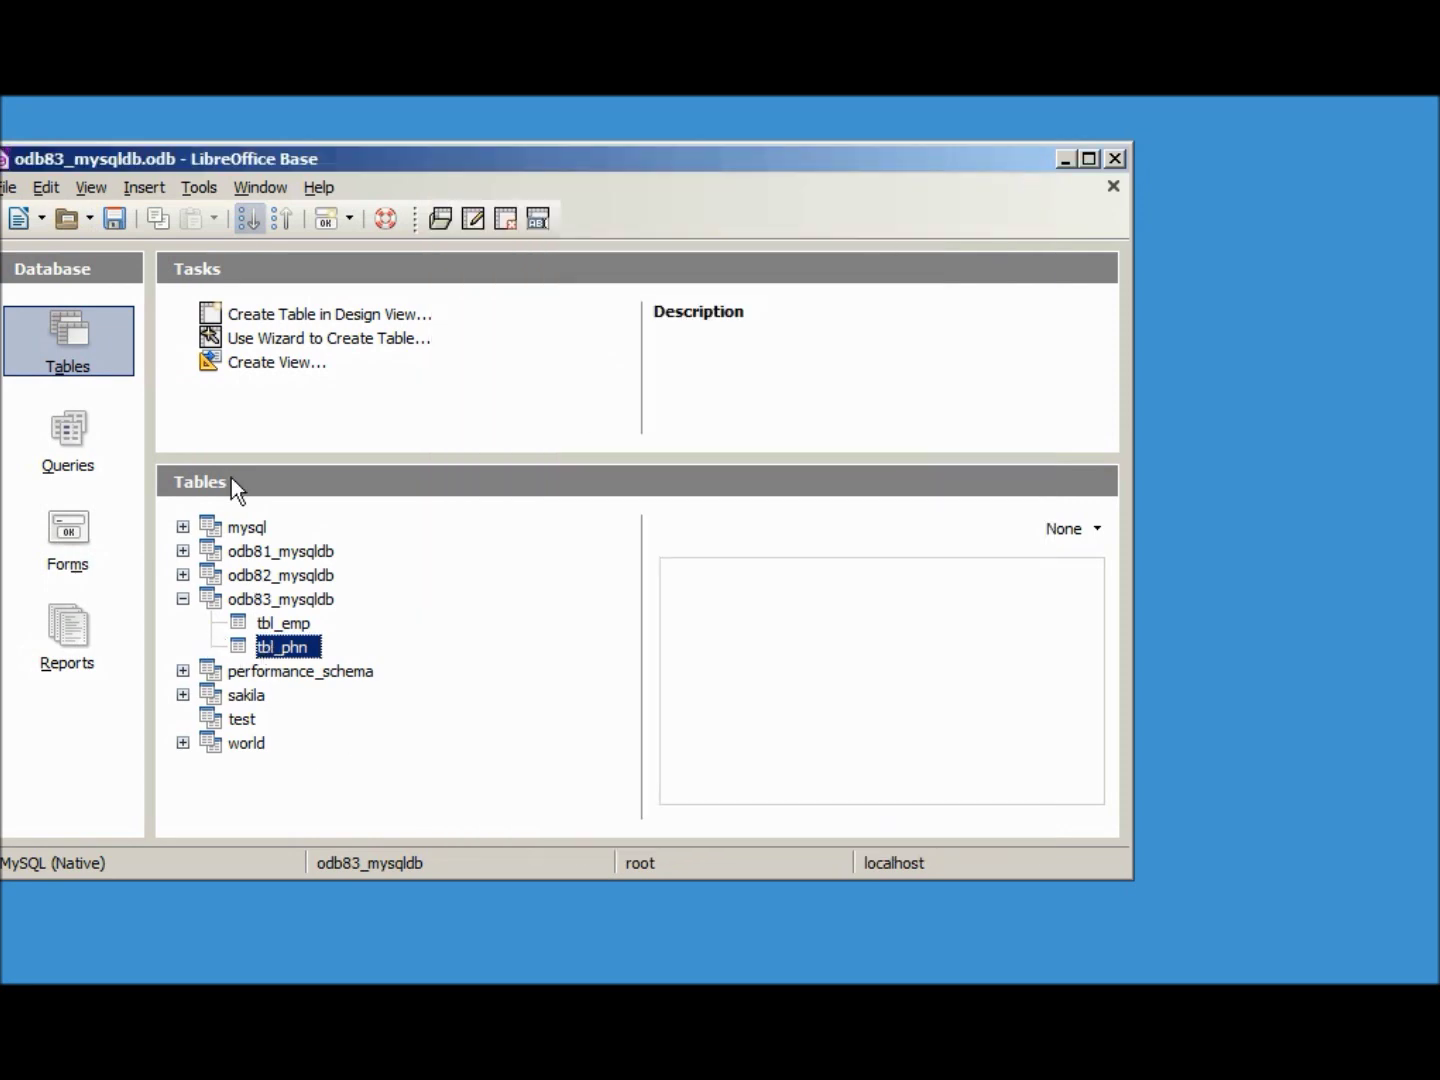
Step: Open the Relation Design window showing the sakila, employee and phone tables
click(209, 195)
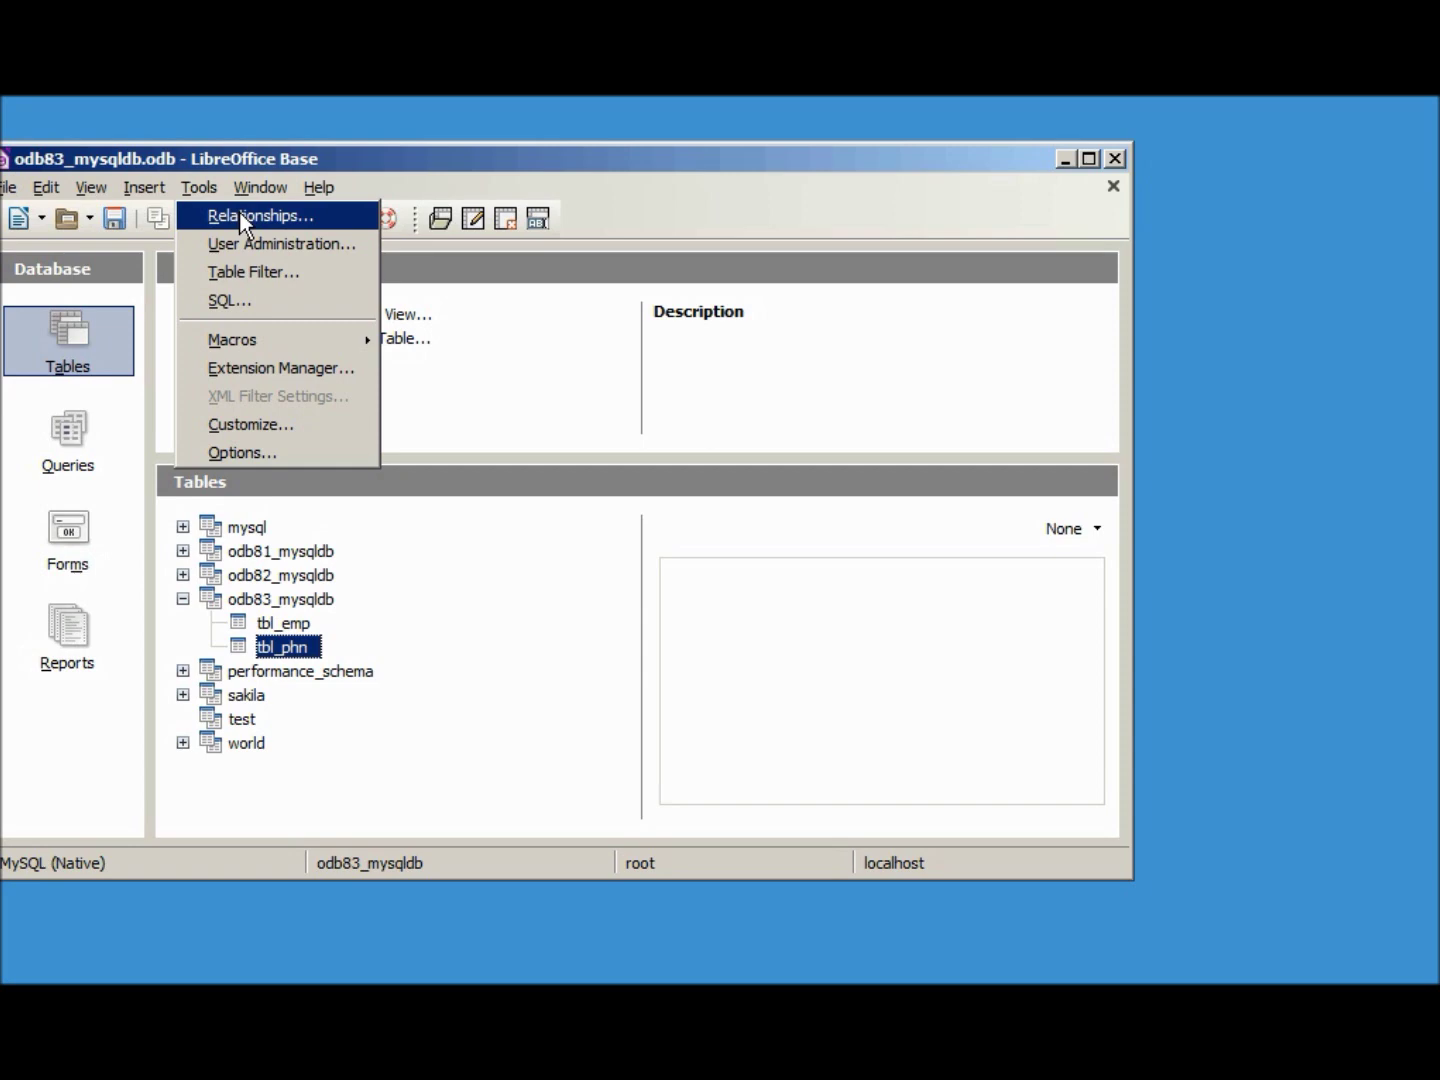
click(238, 213)
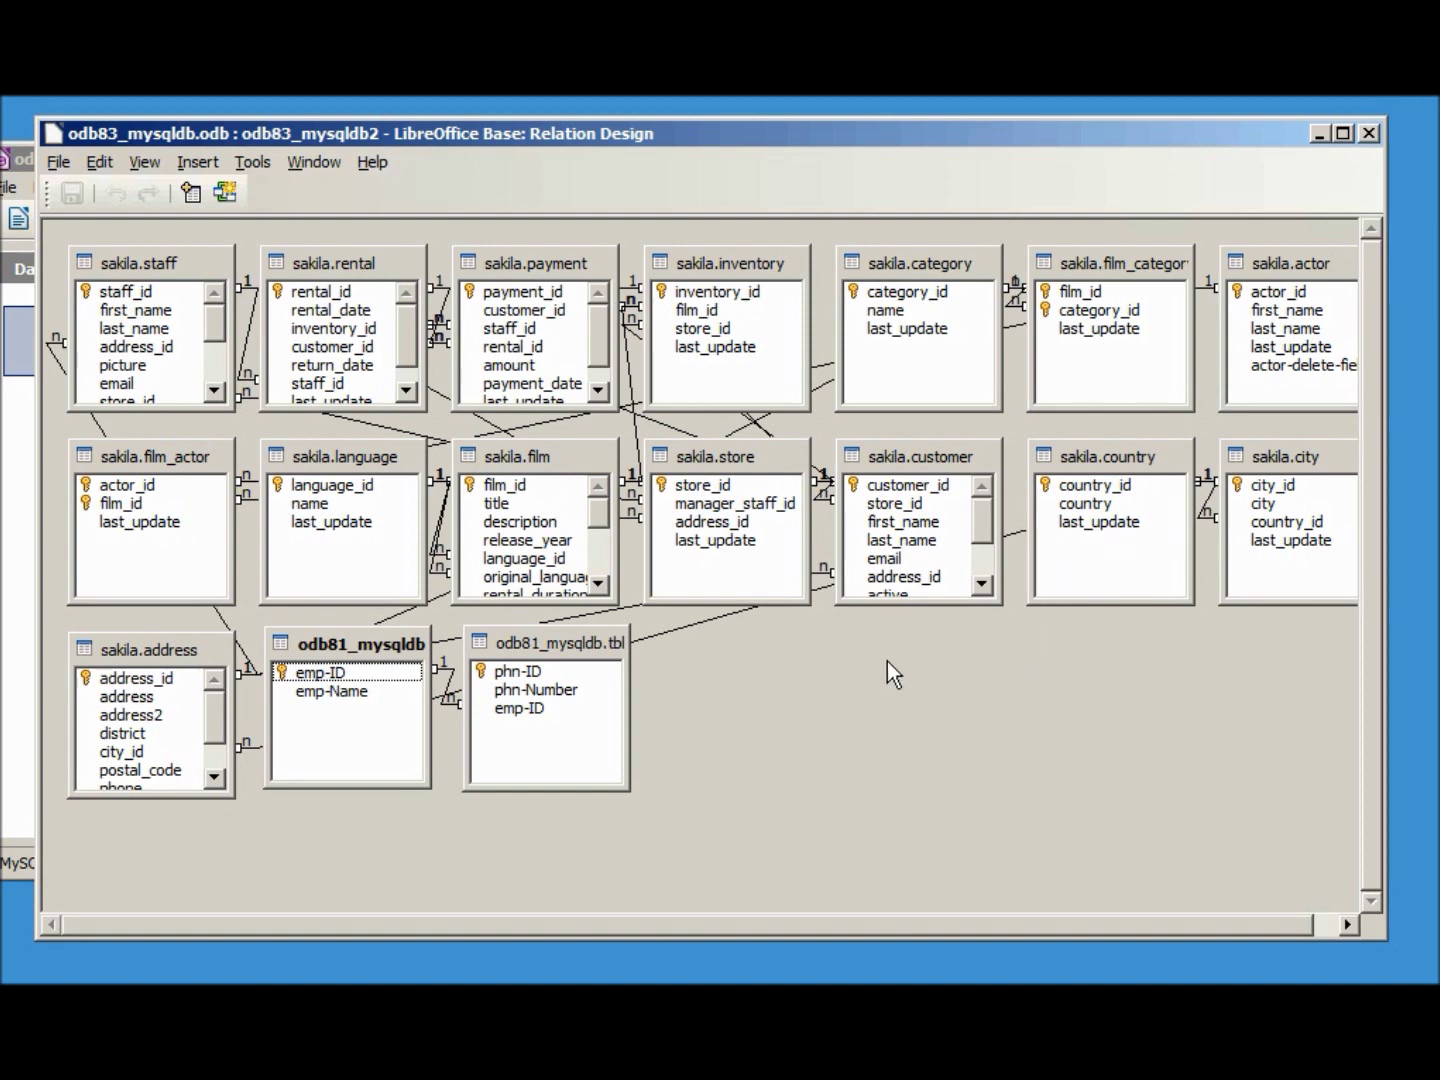
click(555, 644)
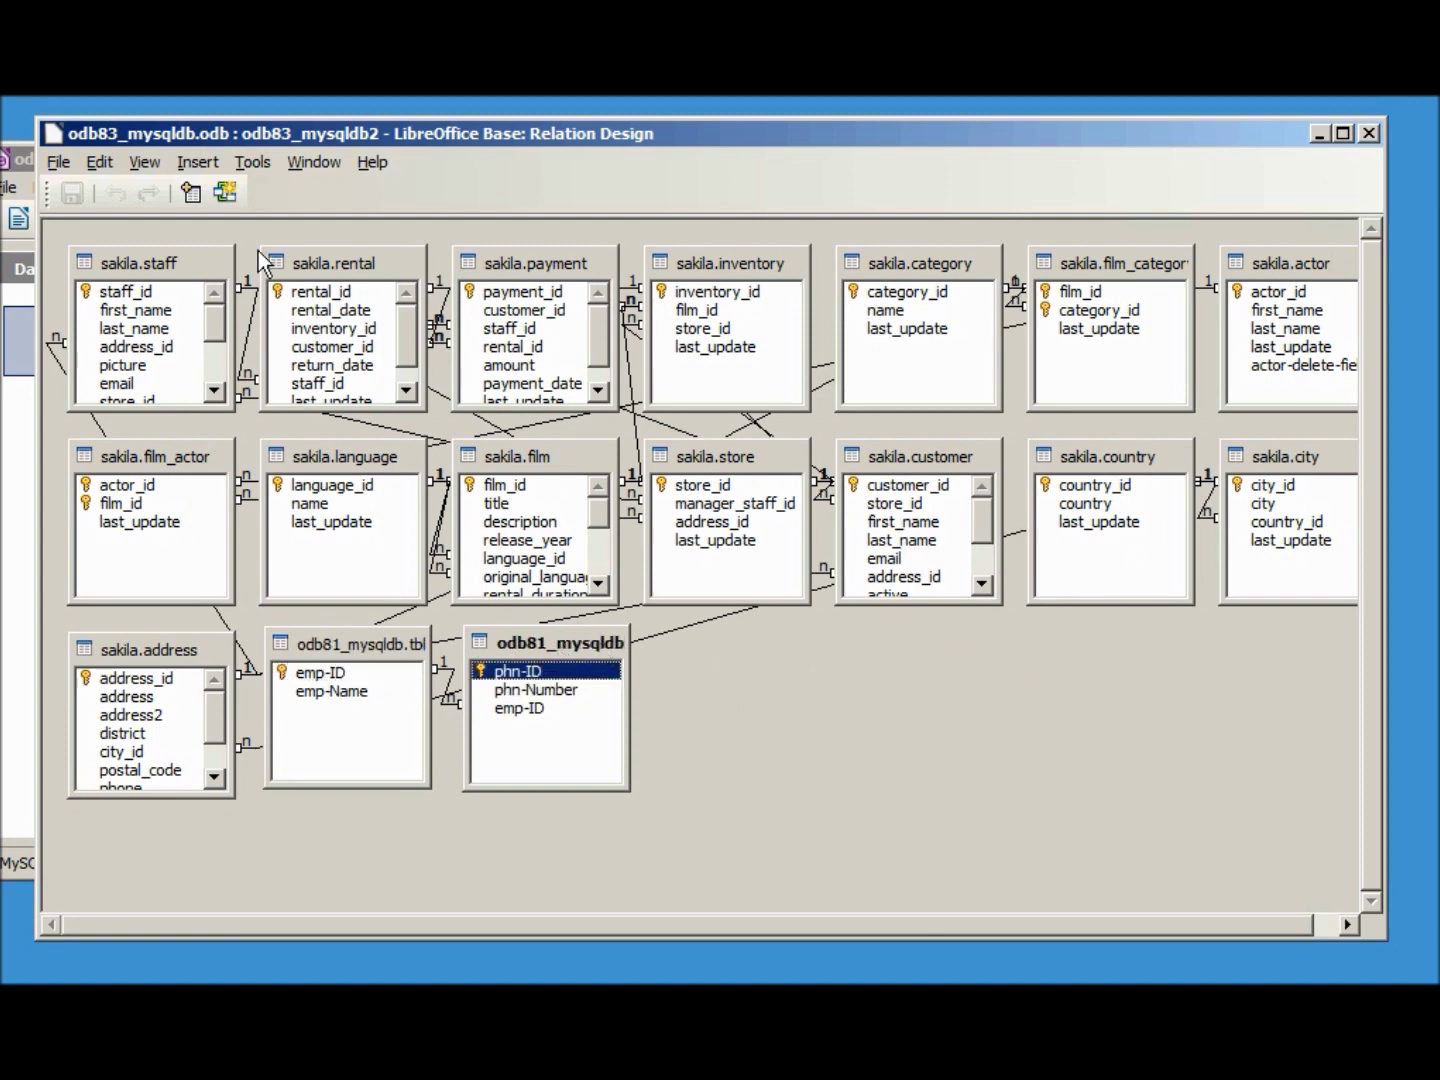
Step: Add tbl_emp and tbl_phn from odb83_mysqldb to the relationship diagram
click(193, 193)
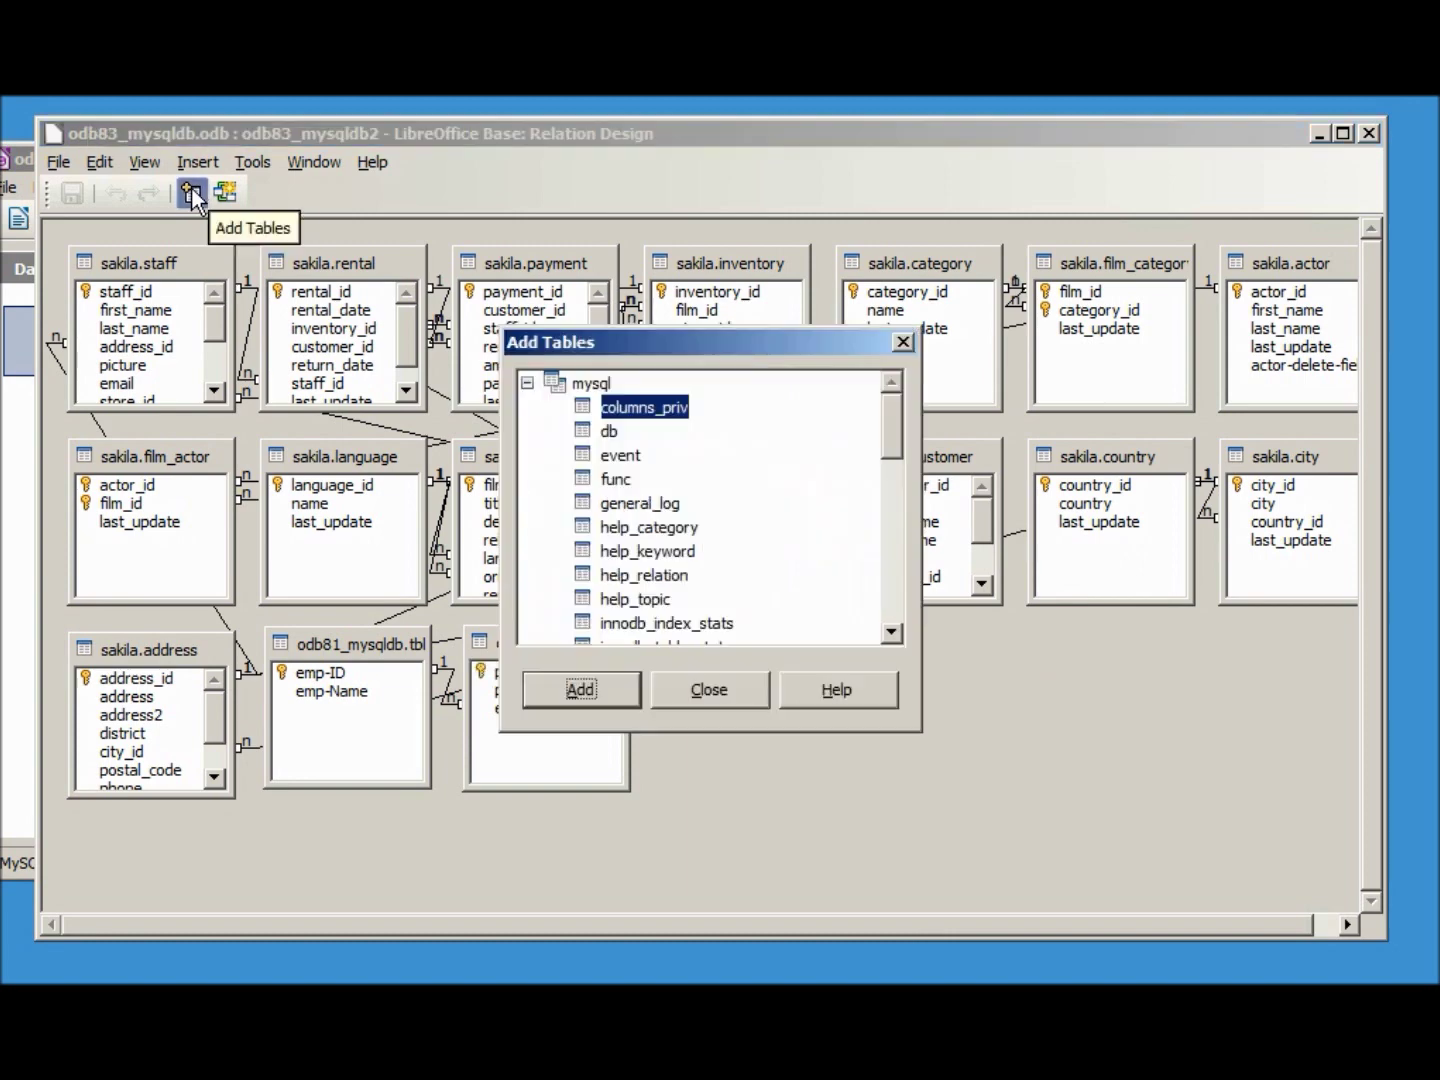
click(527, 383)
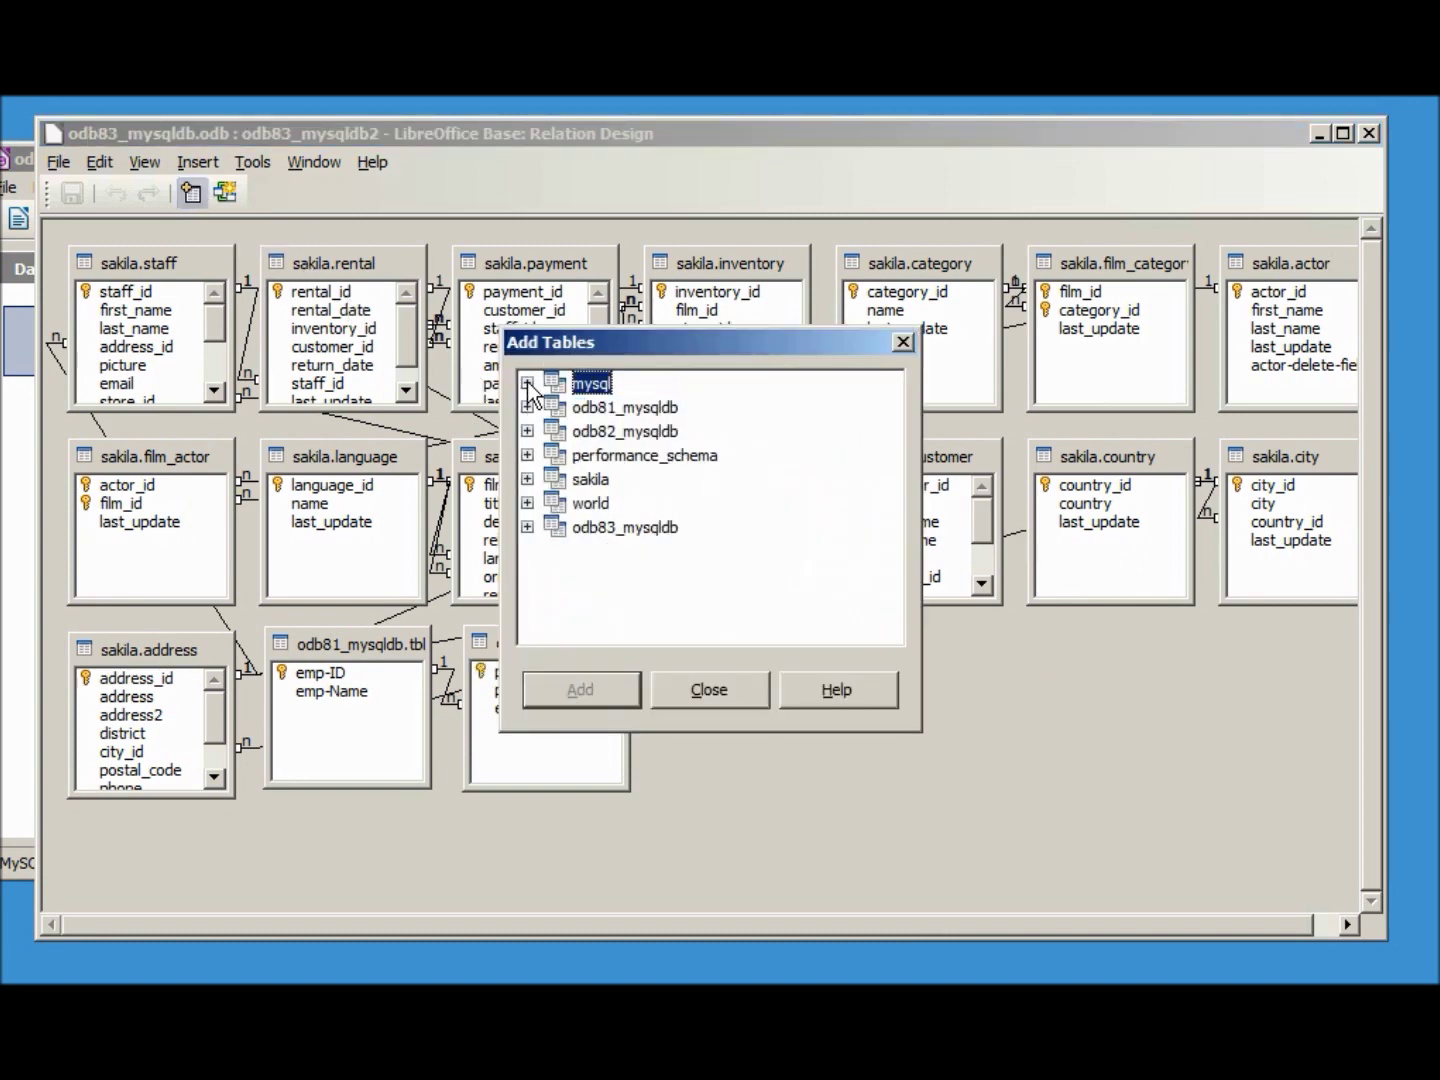
click(526, 528)
click(624, 554)
click(599, 702)
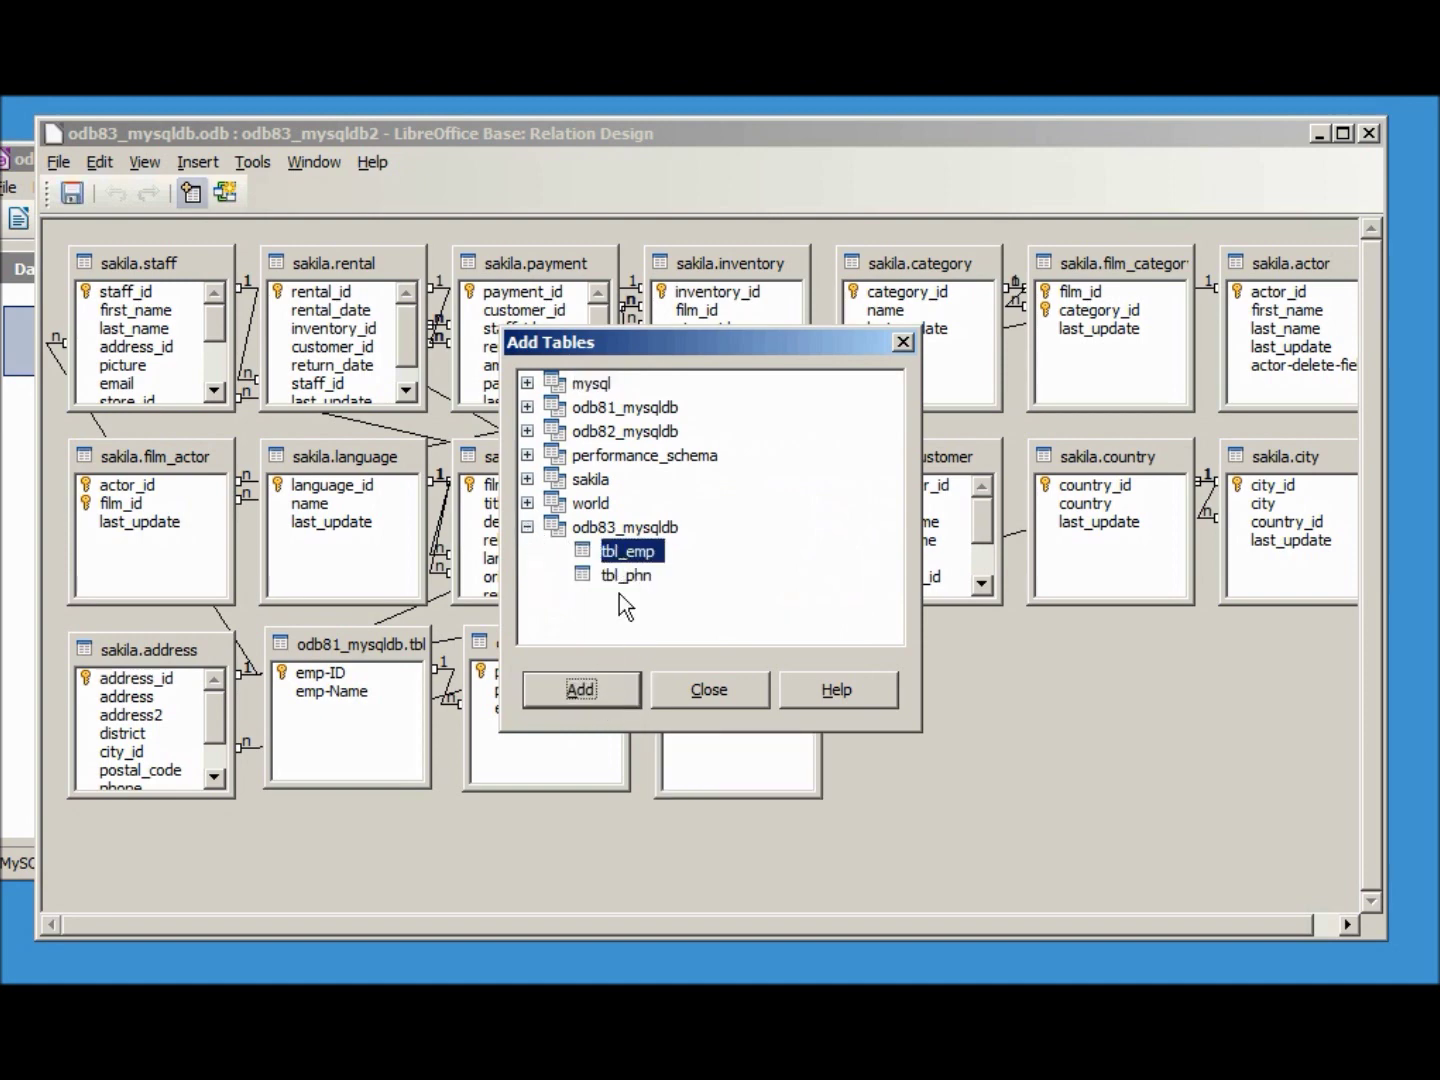
click(628, 577)
click(582, 690)
click(688, 684)
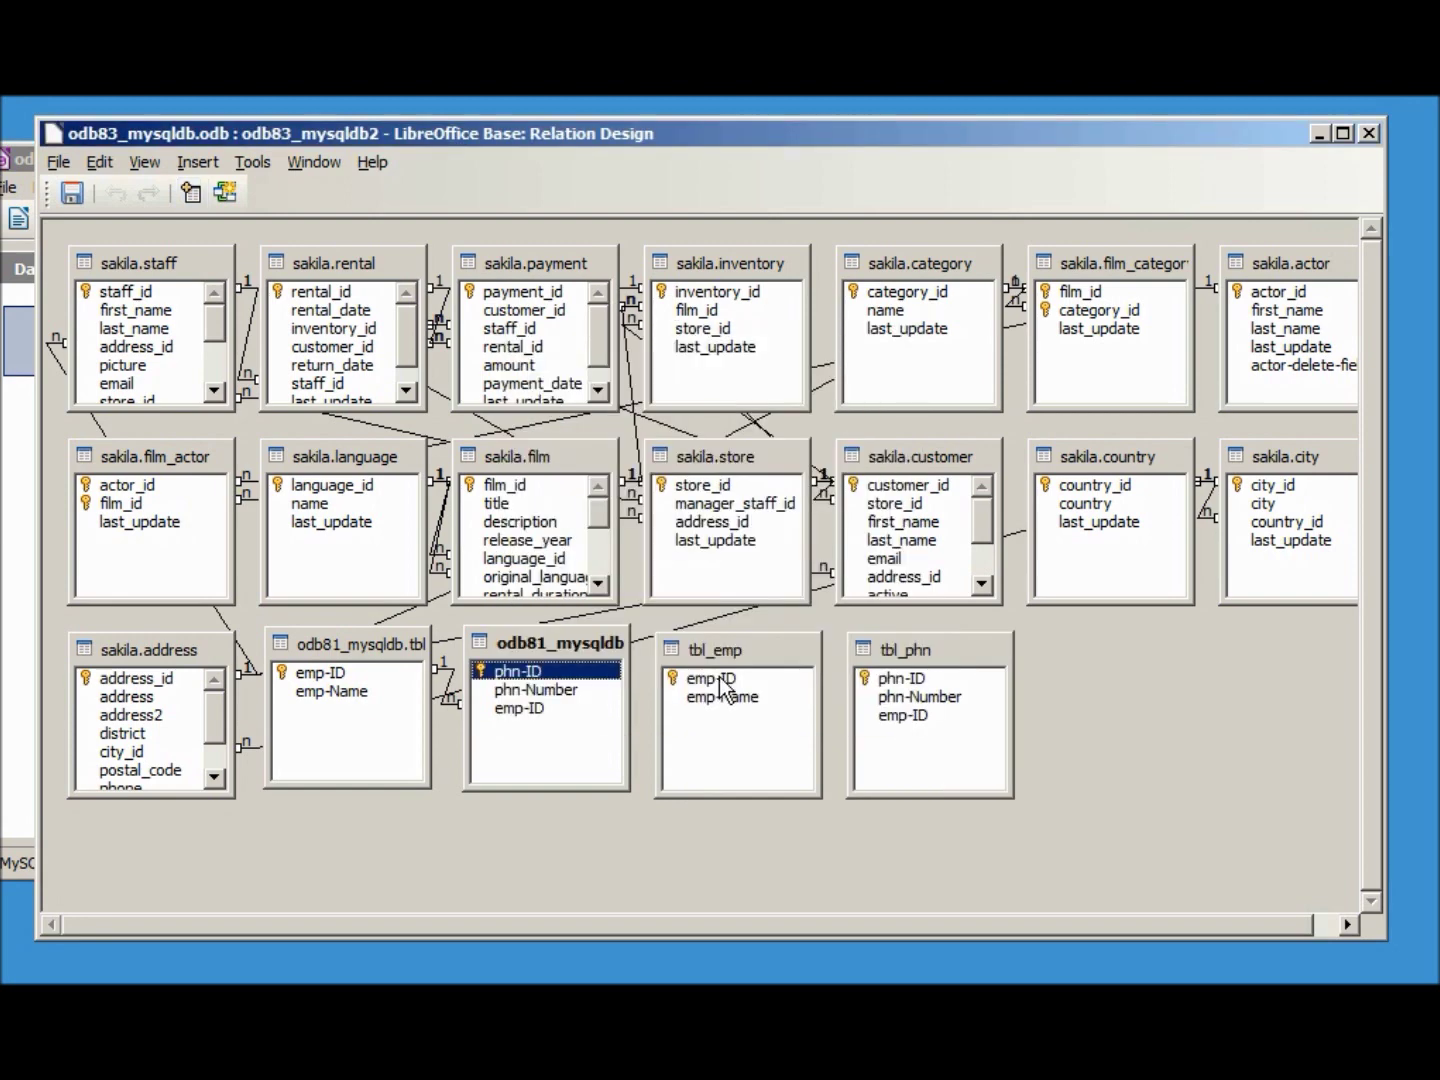
Step: Link tbl_phn's emp-ID to tbl_emp's emp-ID and save the relation
click(905, 716)
drag(910, 719, 770, 670)
drag(914, 653, 1012, 652)
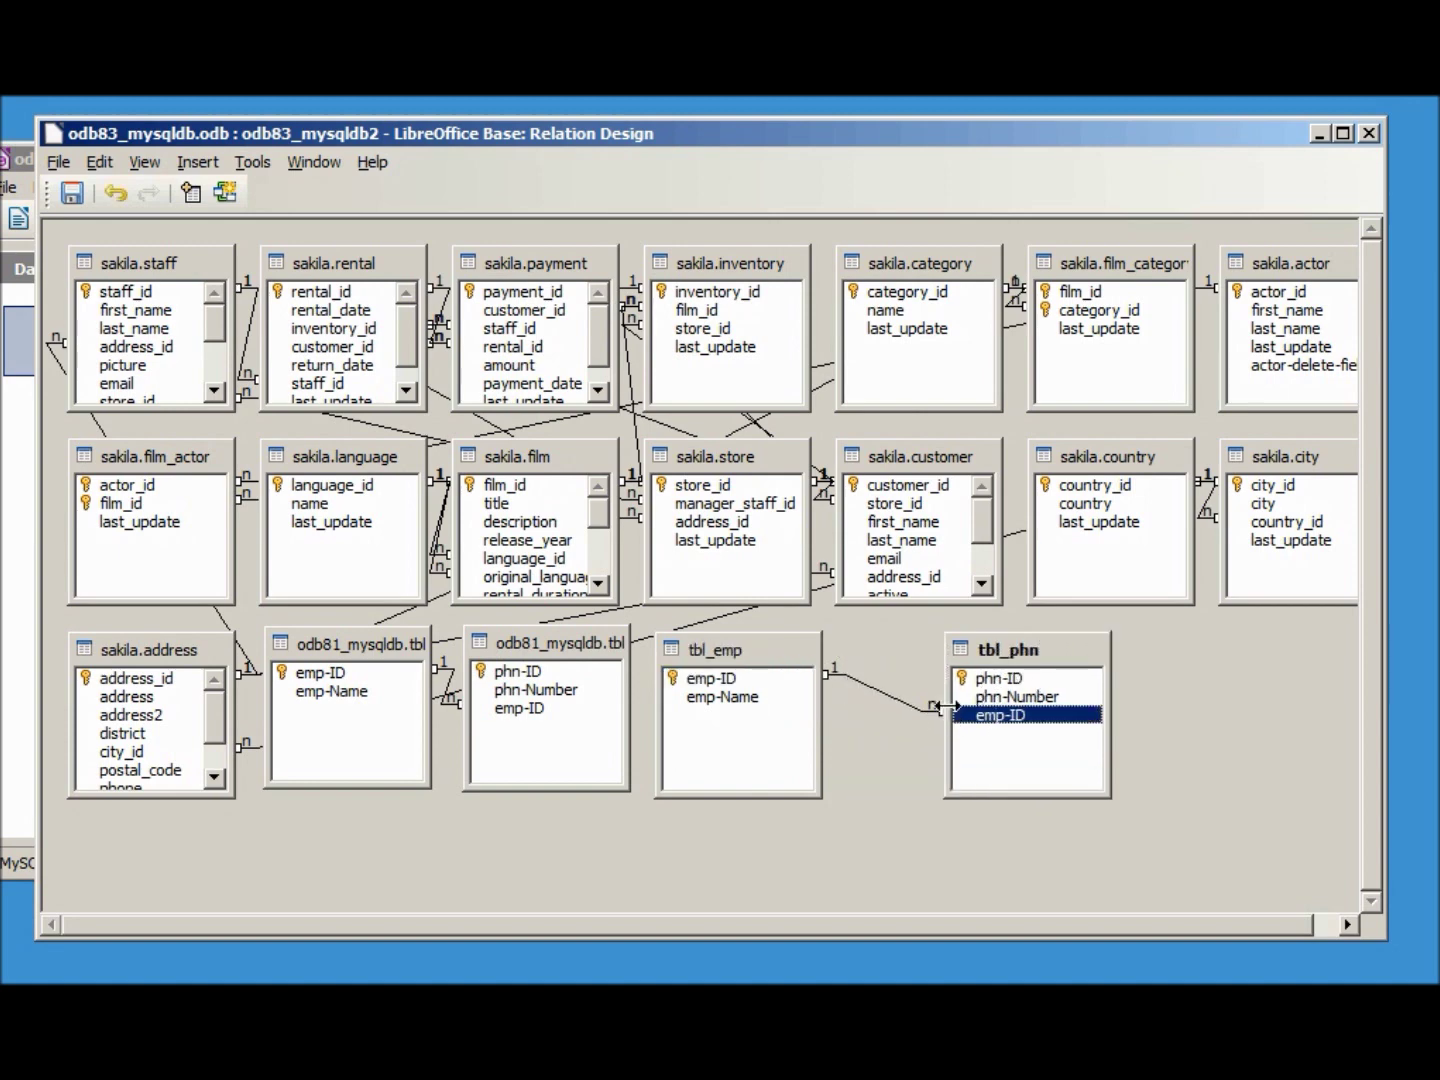
click(80, 194)
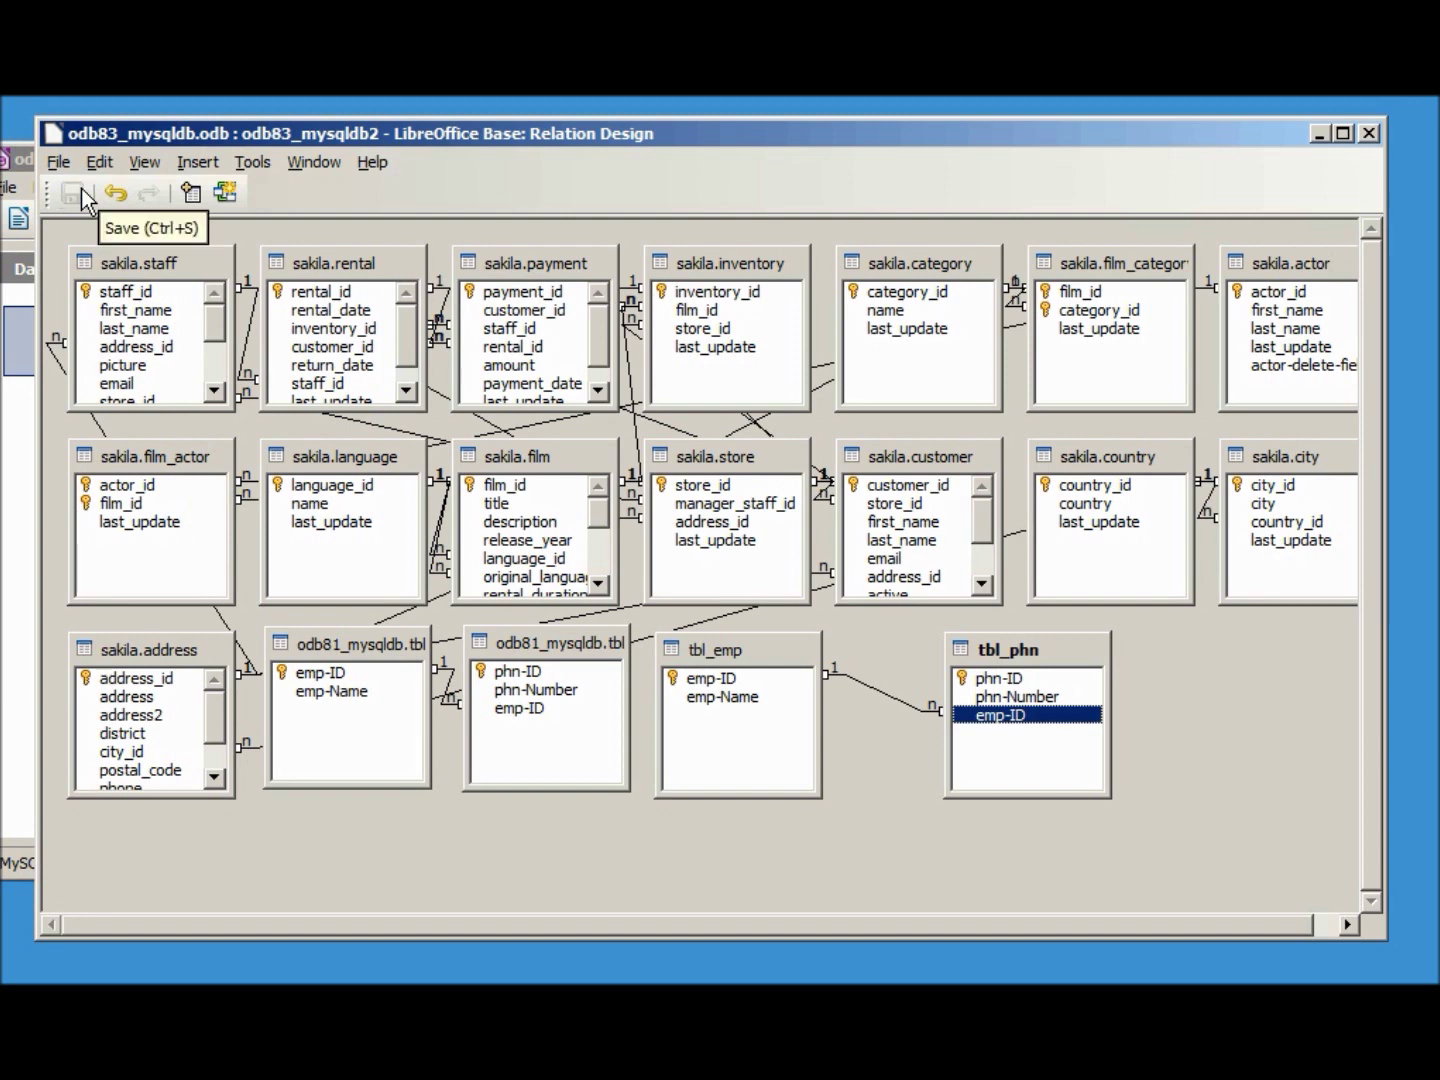
click(1368, 134)
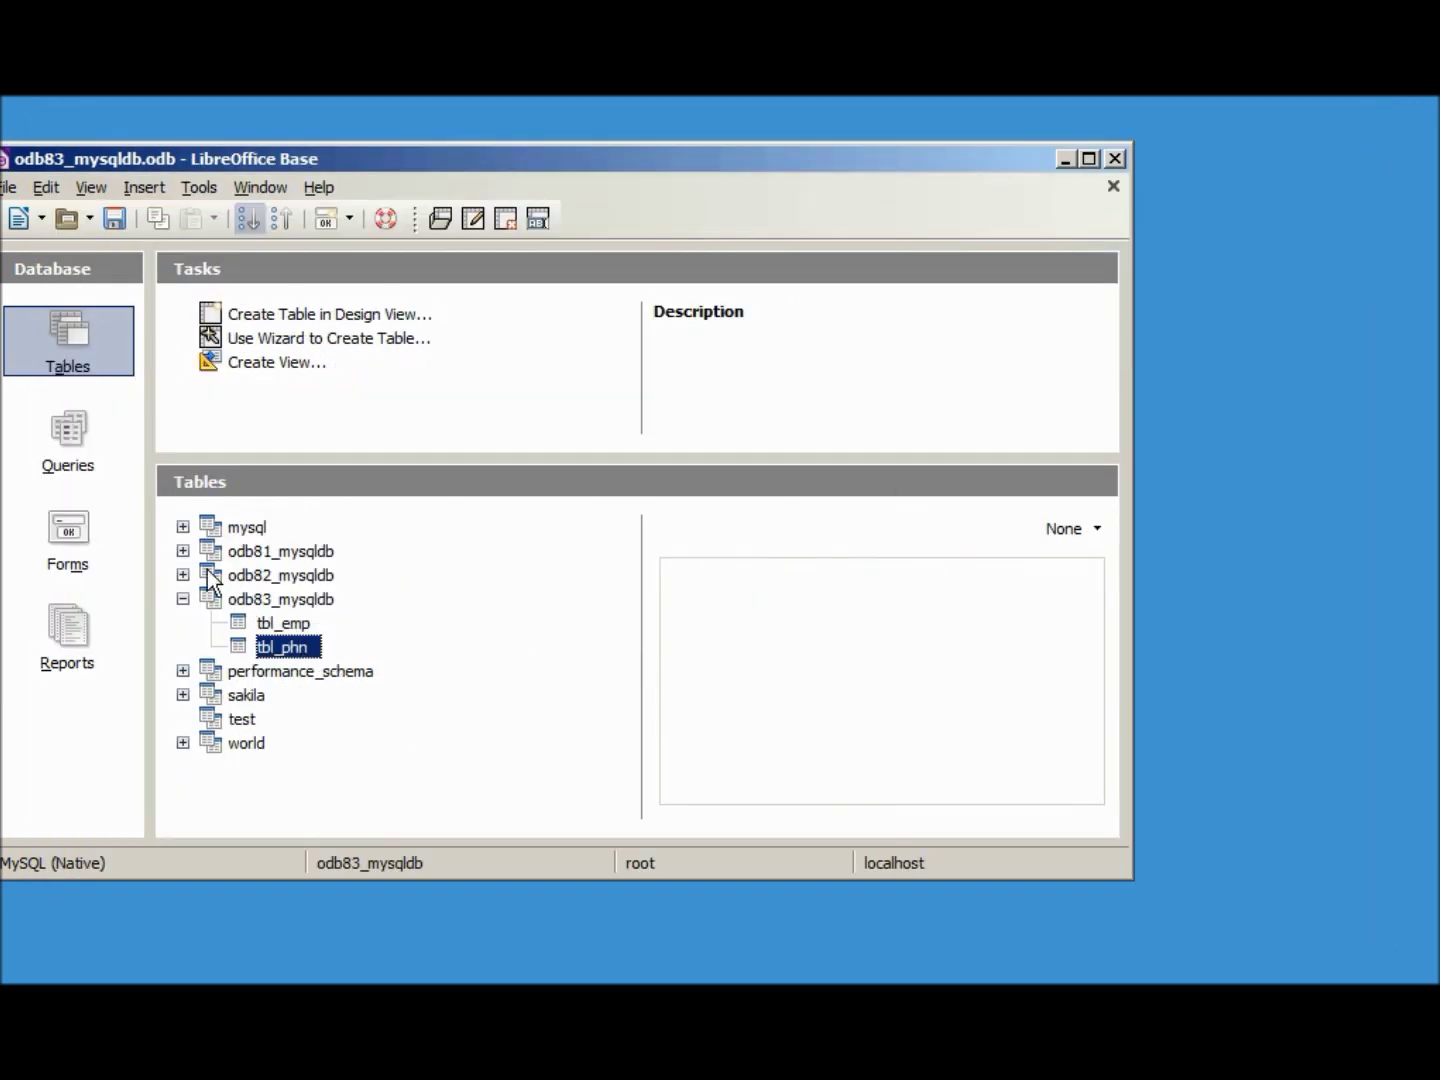
Step: Start the Form Wizard on odb83_mysqldb.tbl_emp with both employee fields
click(64, 526)
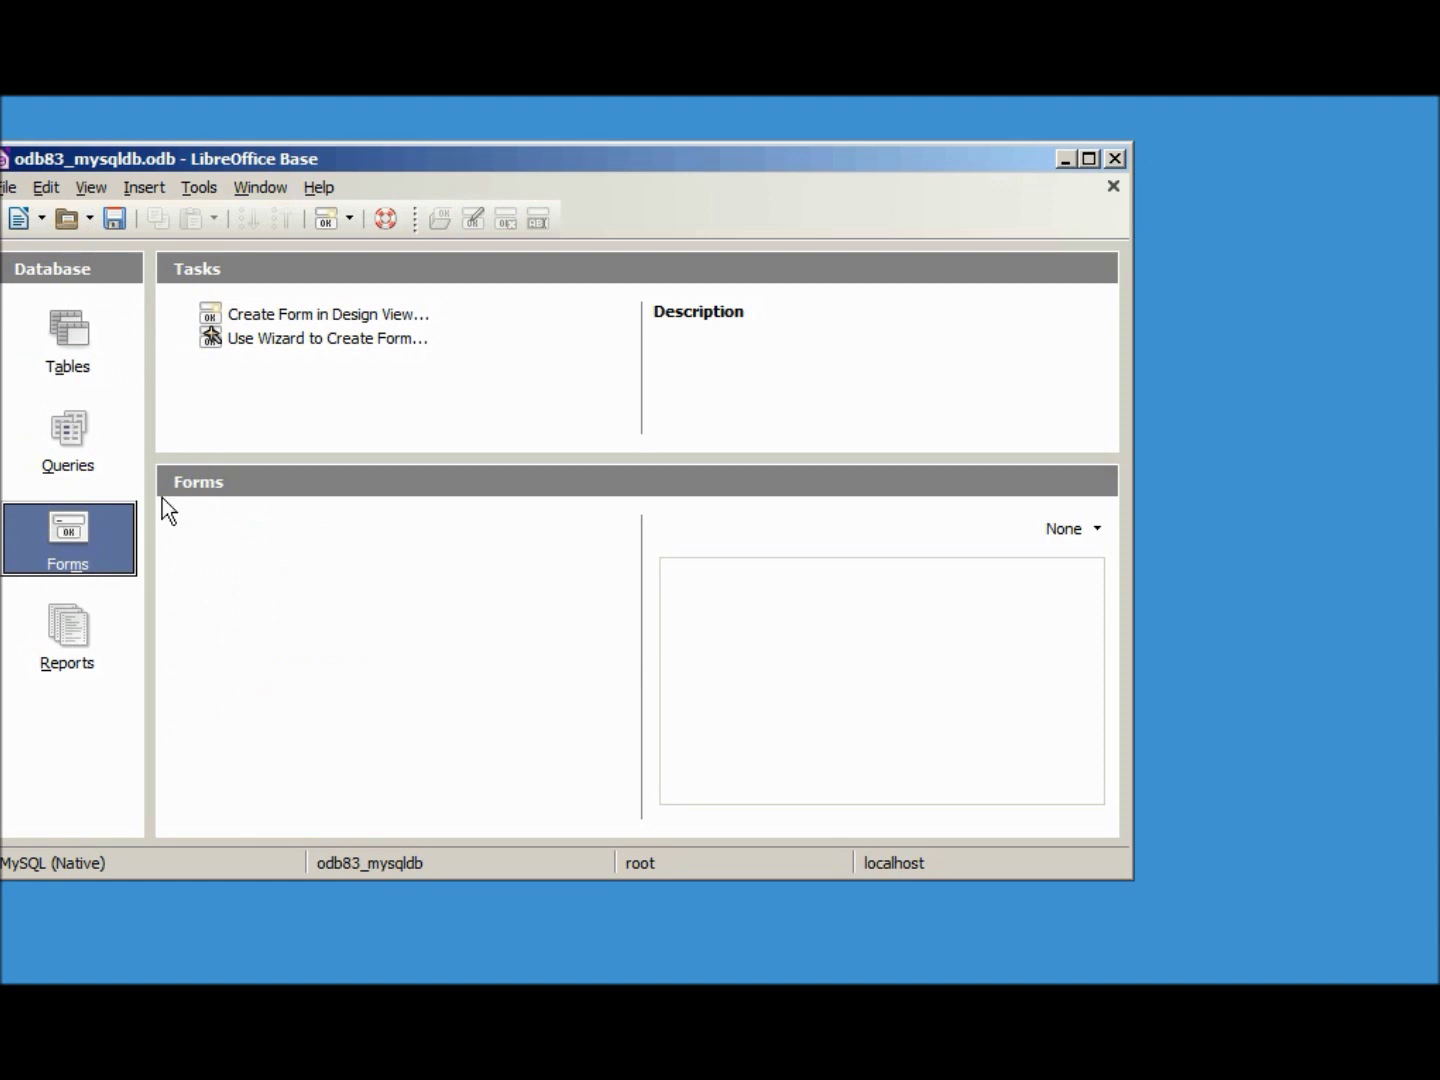
click(309, 337)
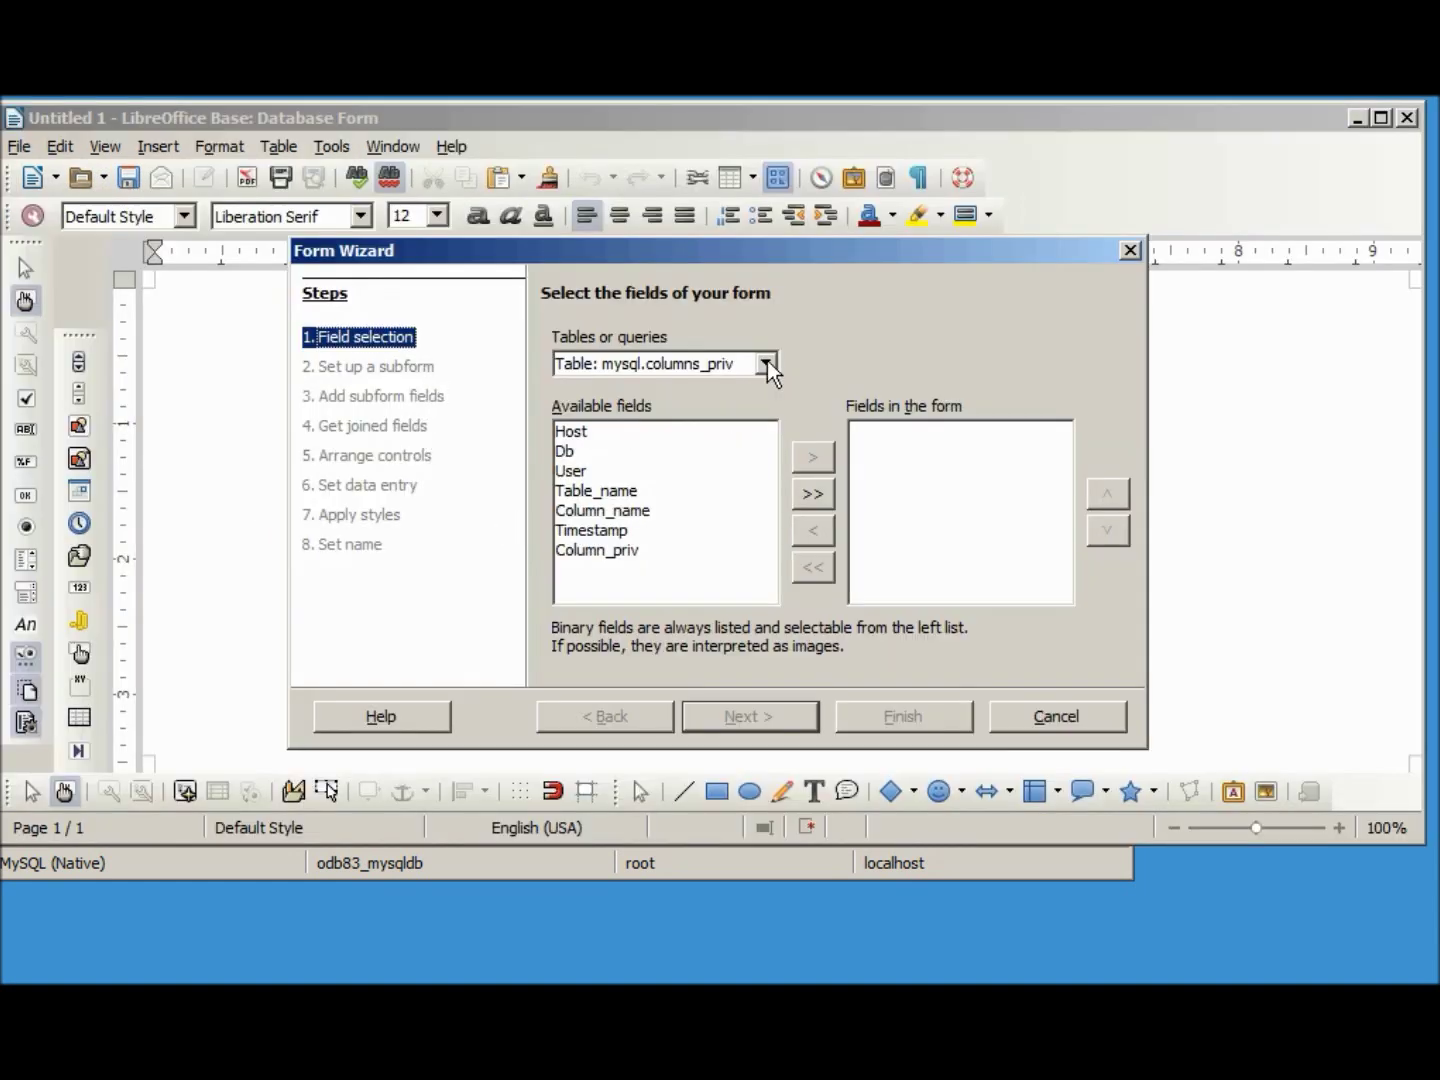
click(765, 364)
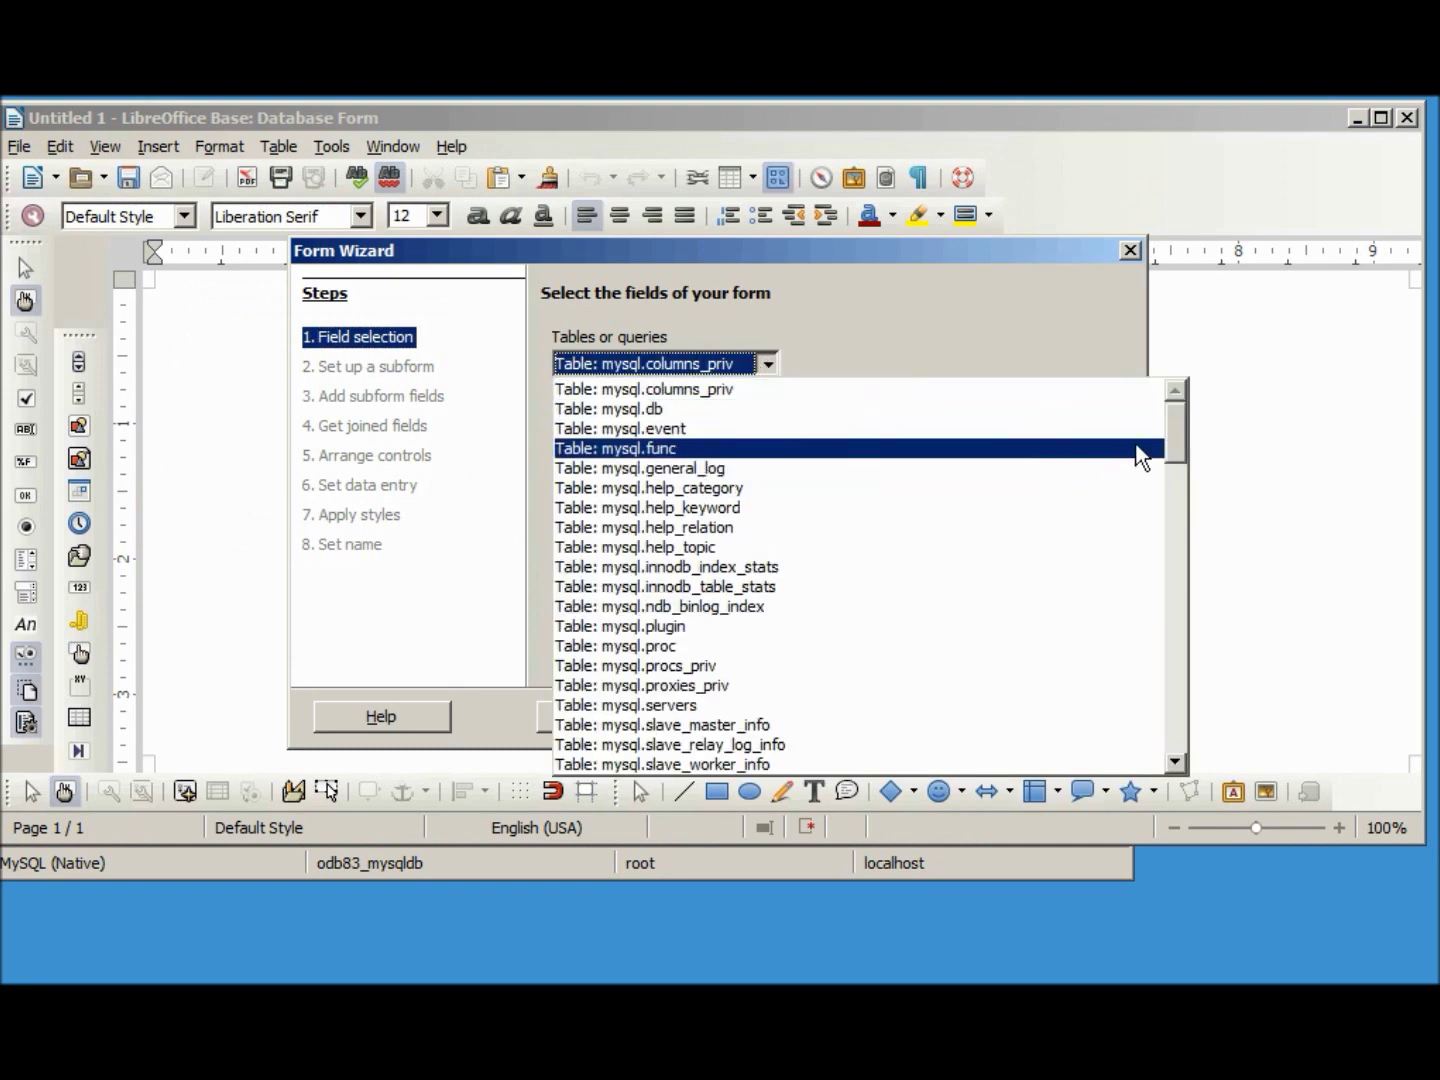
drag(1175, 436, 1170, 509)
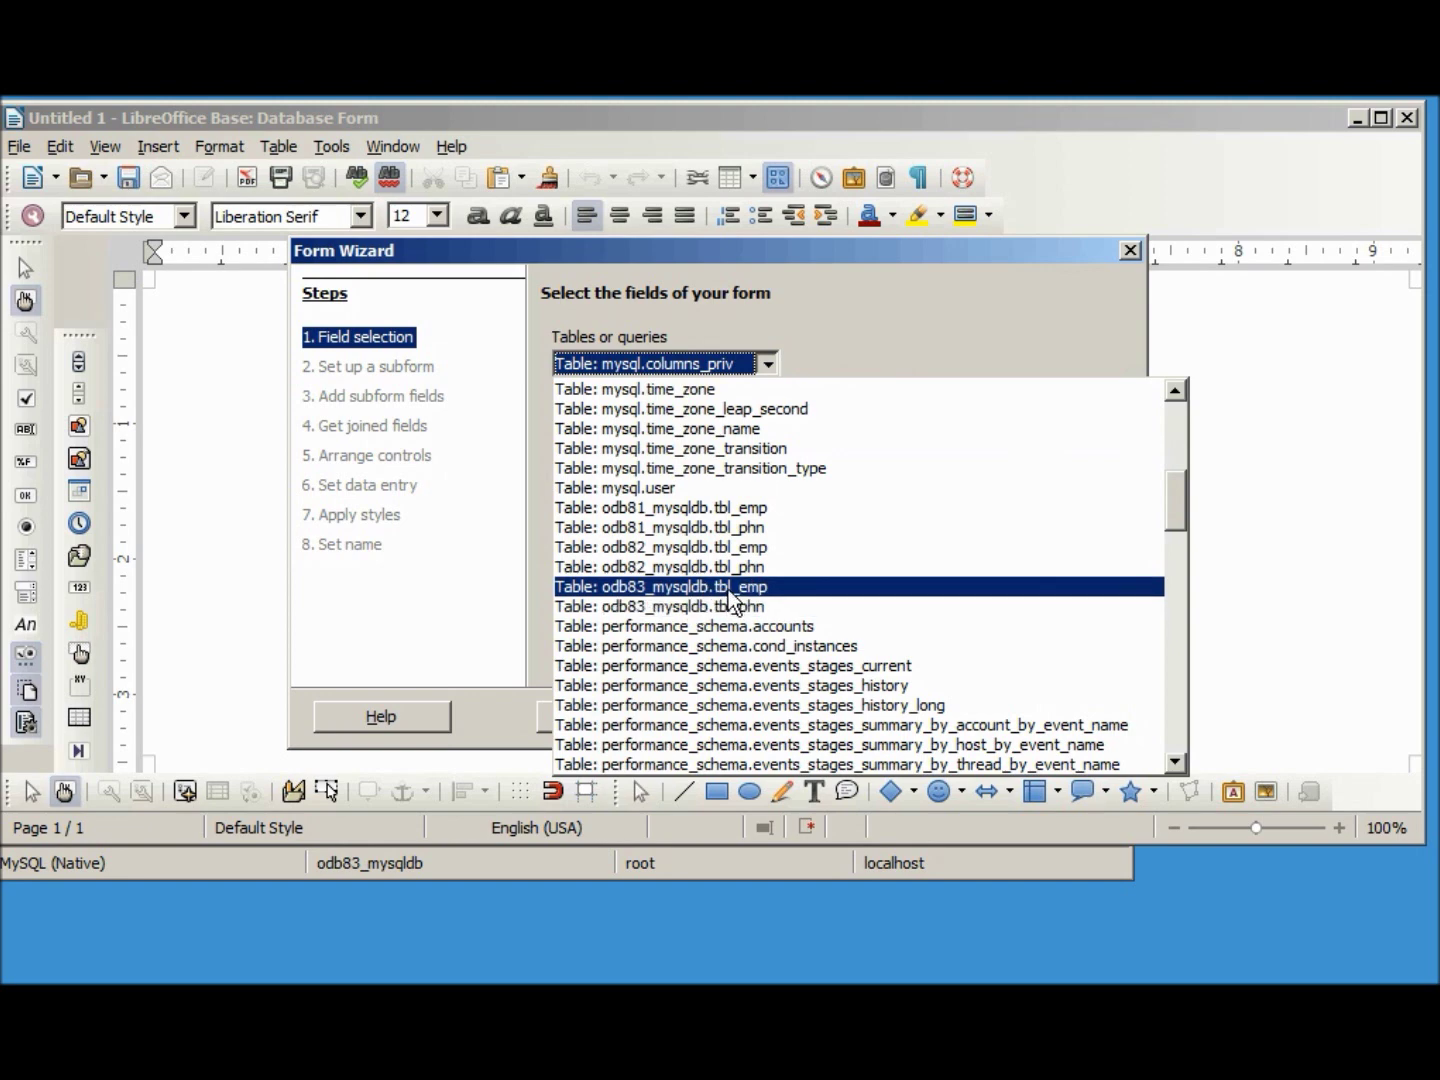
click(726, 590)
click(814, 493)
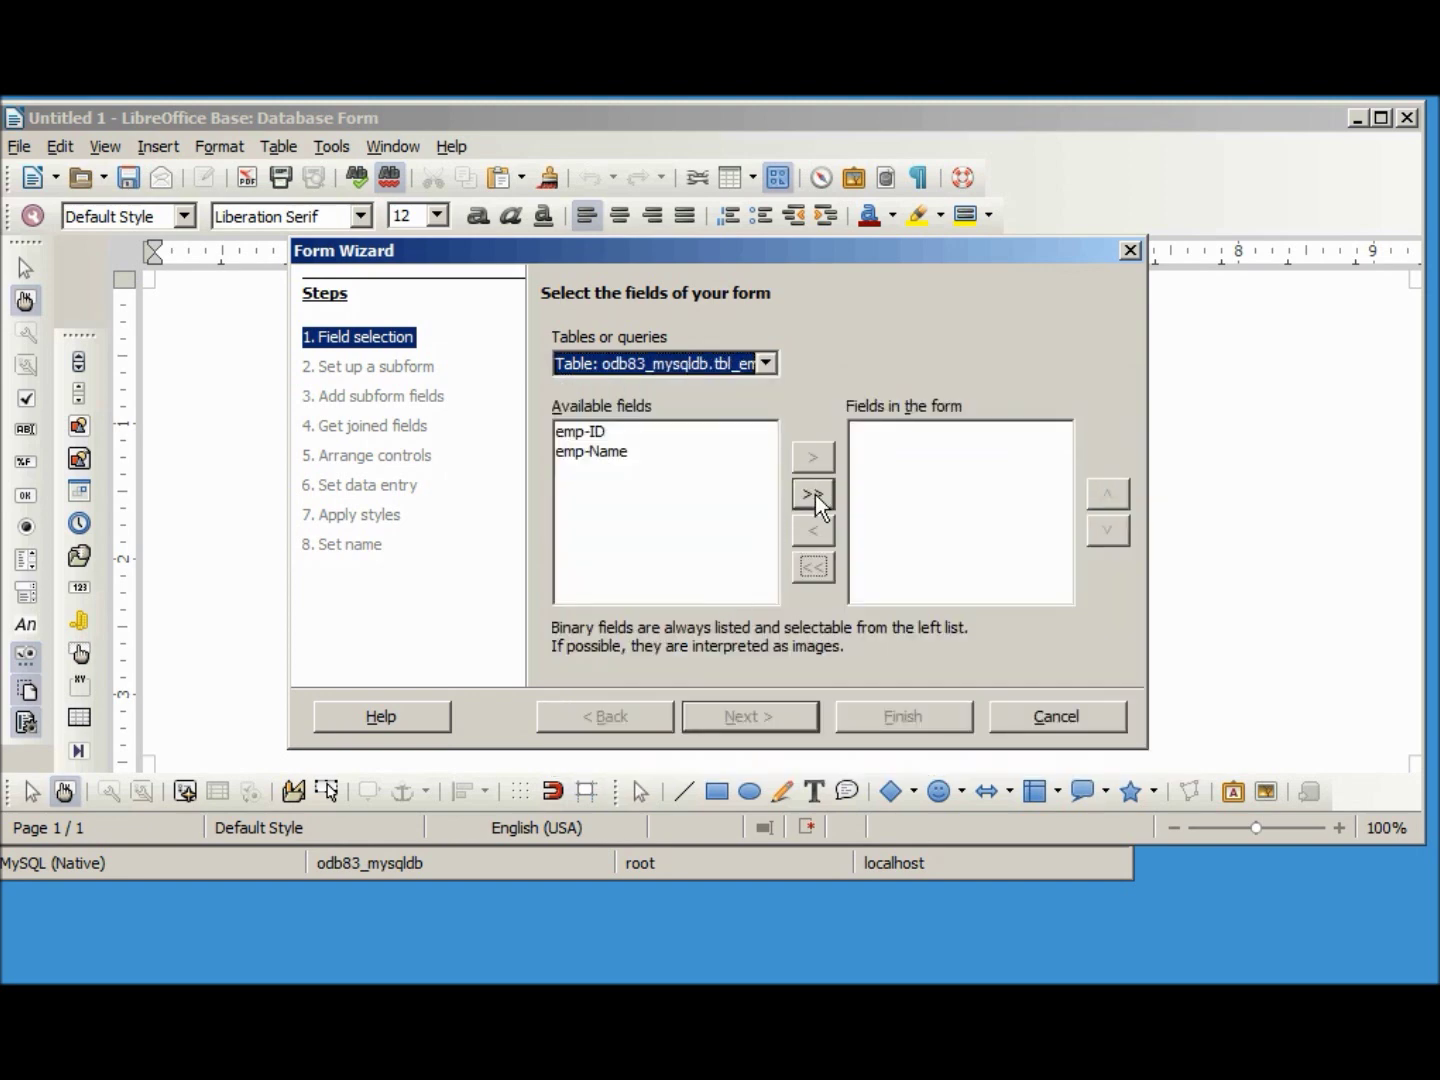
click(779, 712)
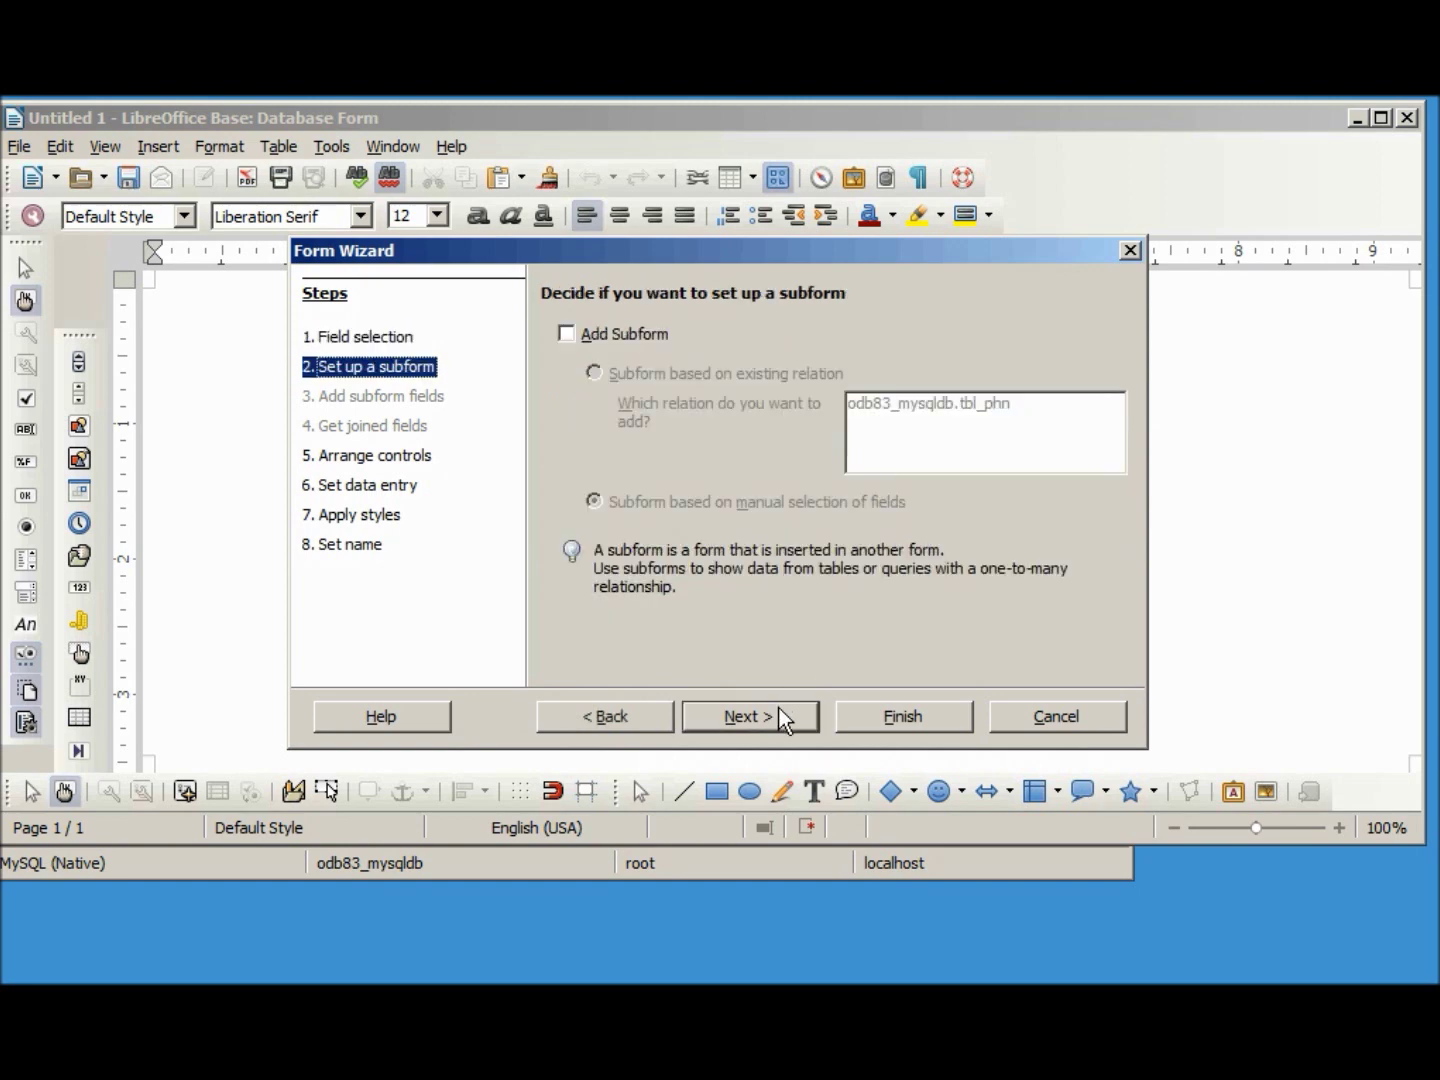
Step: Add a subform based on the tbl_phn relation with all three phone fields
click(567, 334)
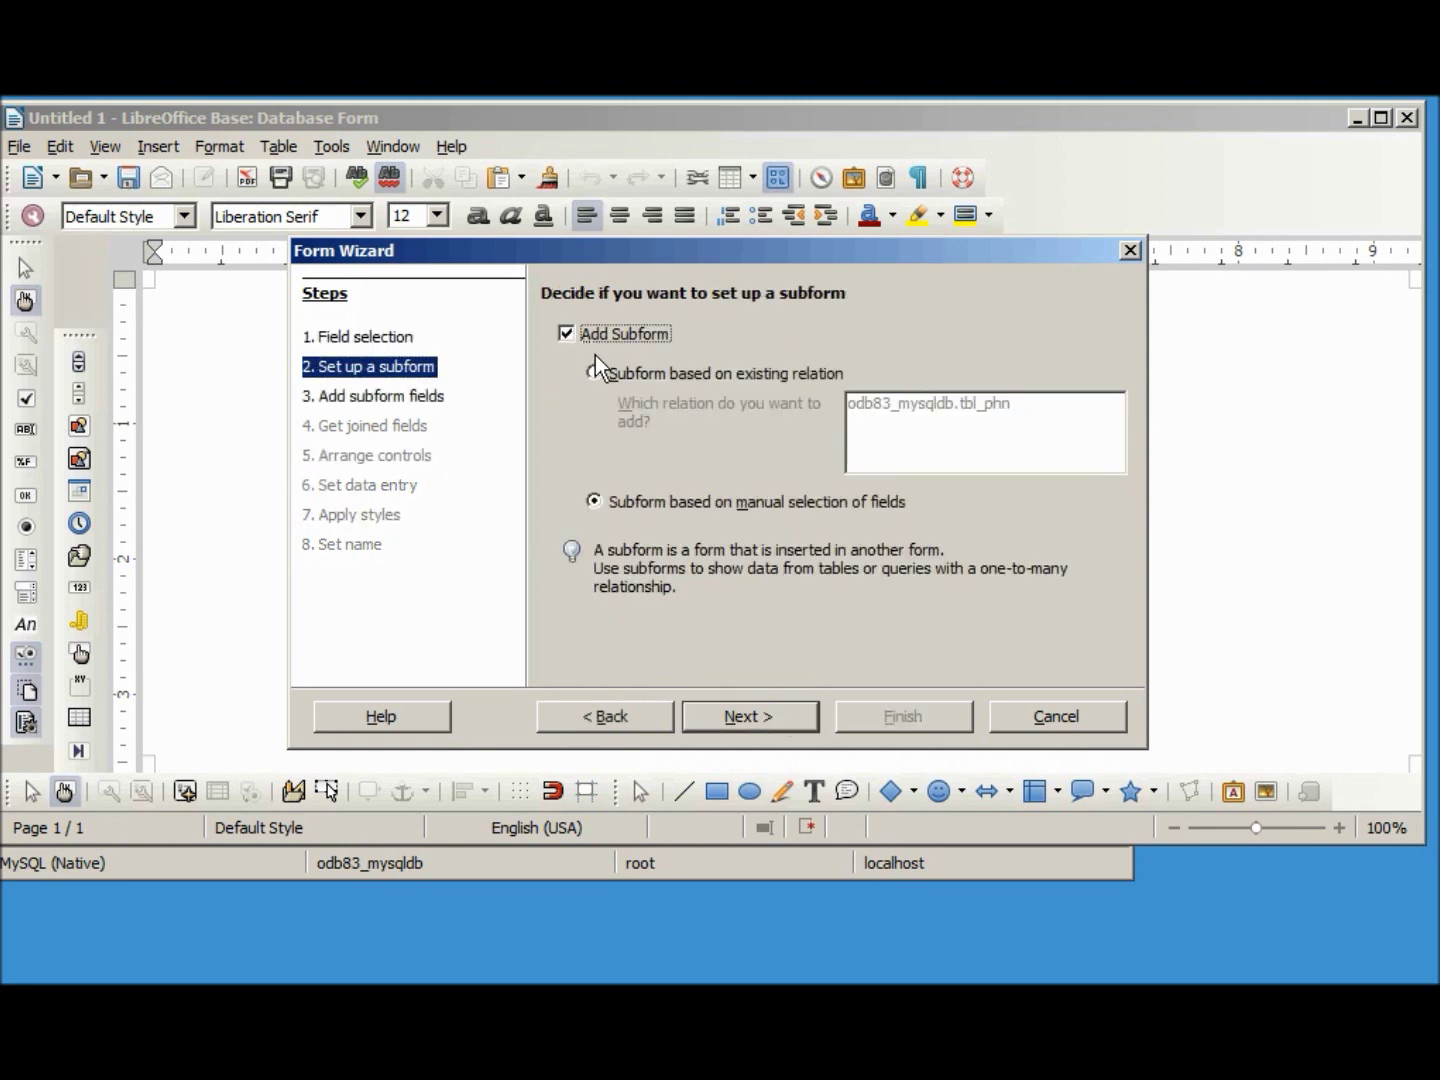
click(594, 372)
click(904, 401)
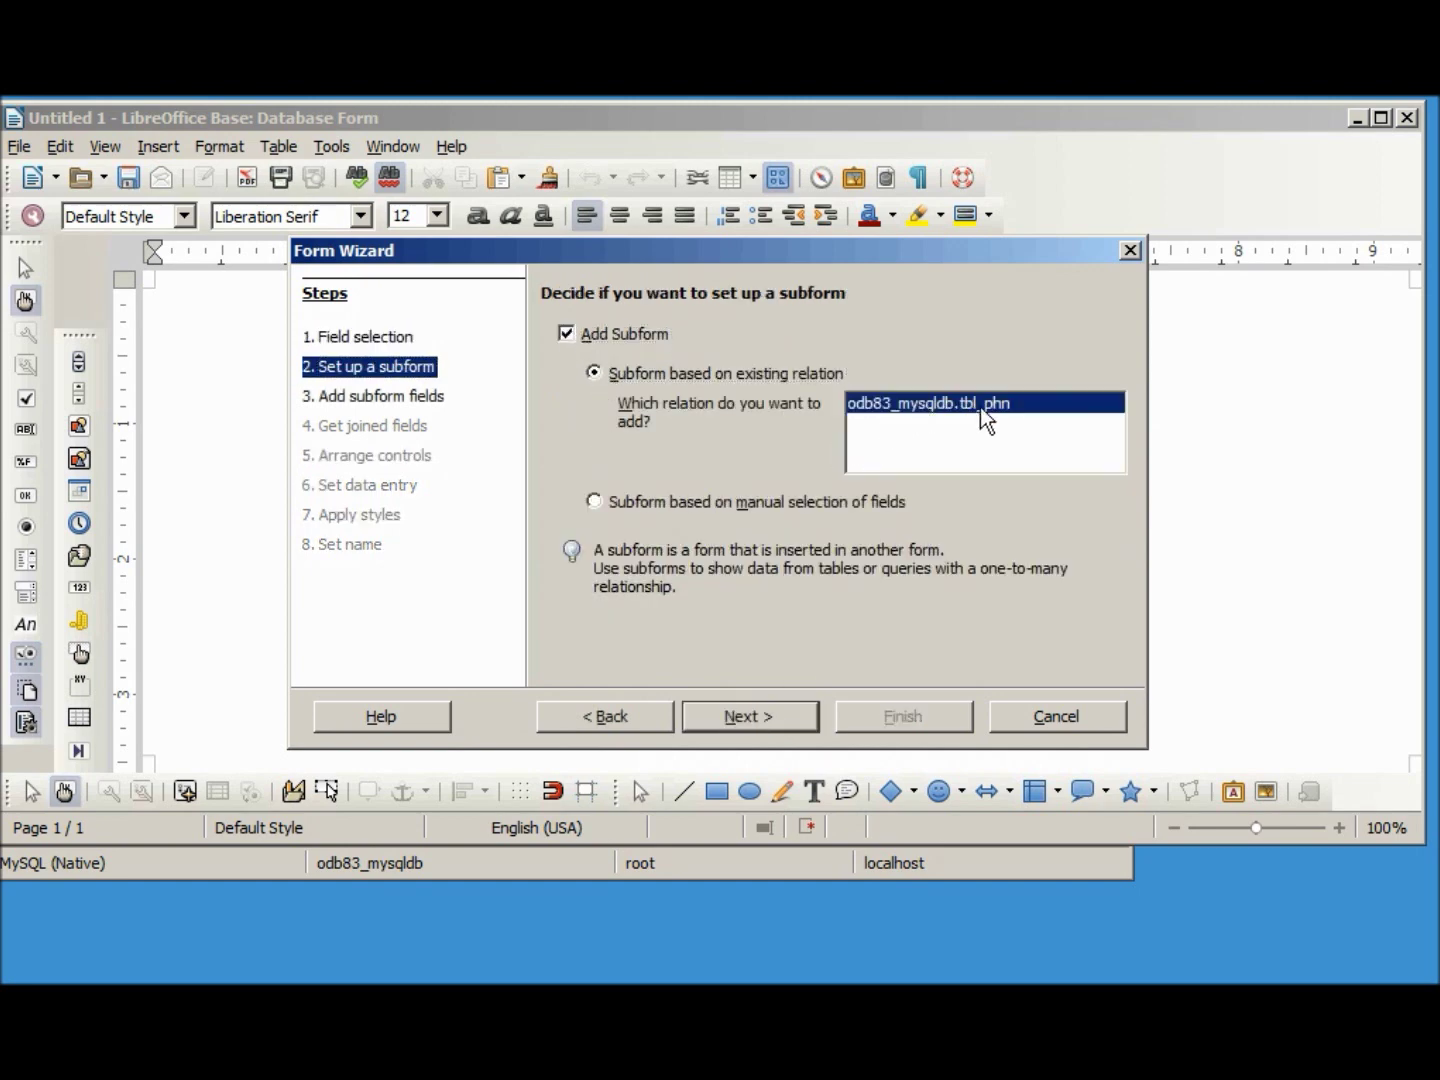
click(751, 716)
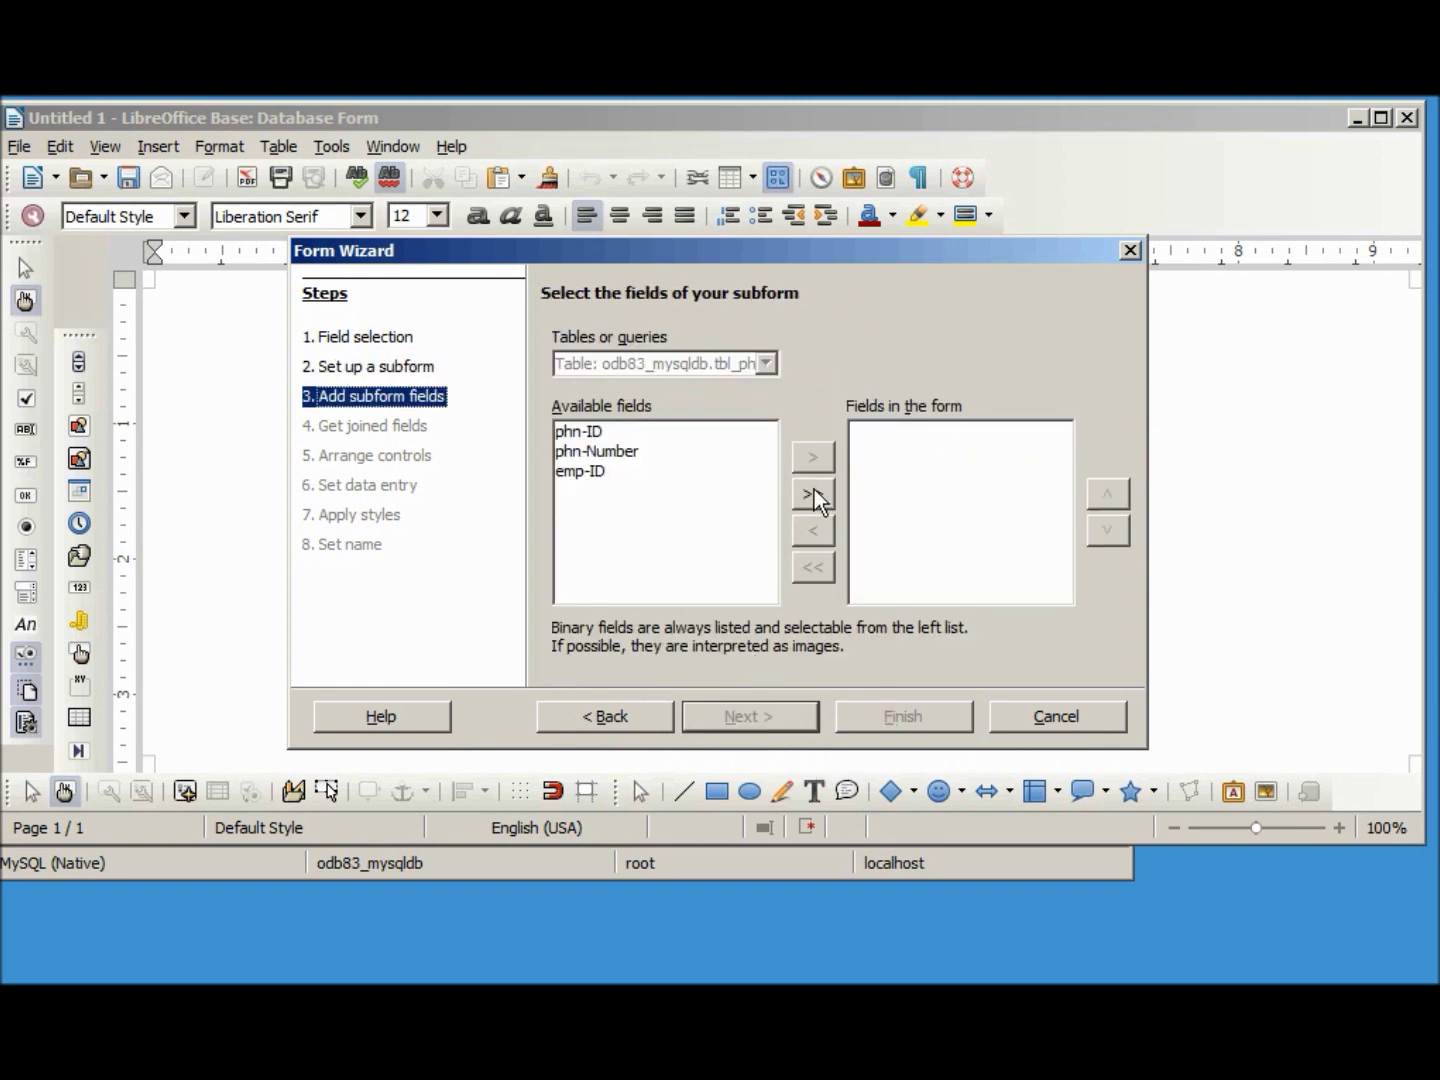
click(812, 492)
click(767, 716)
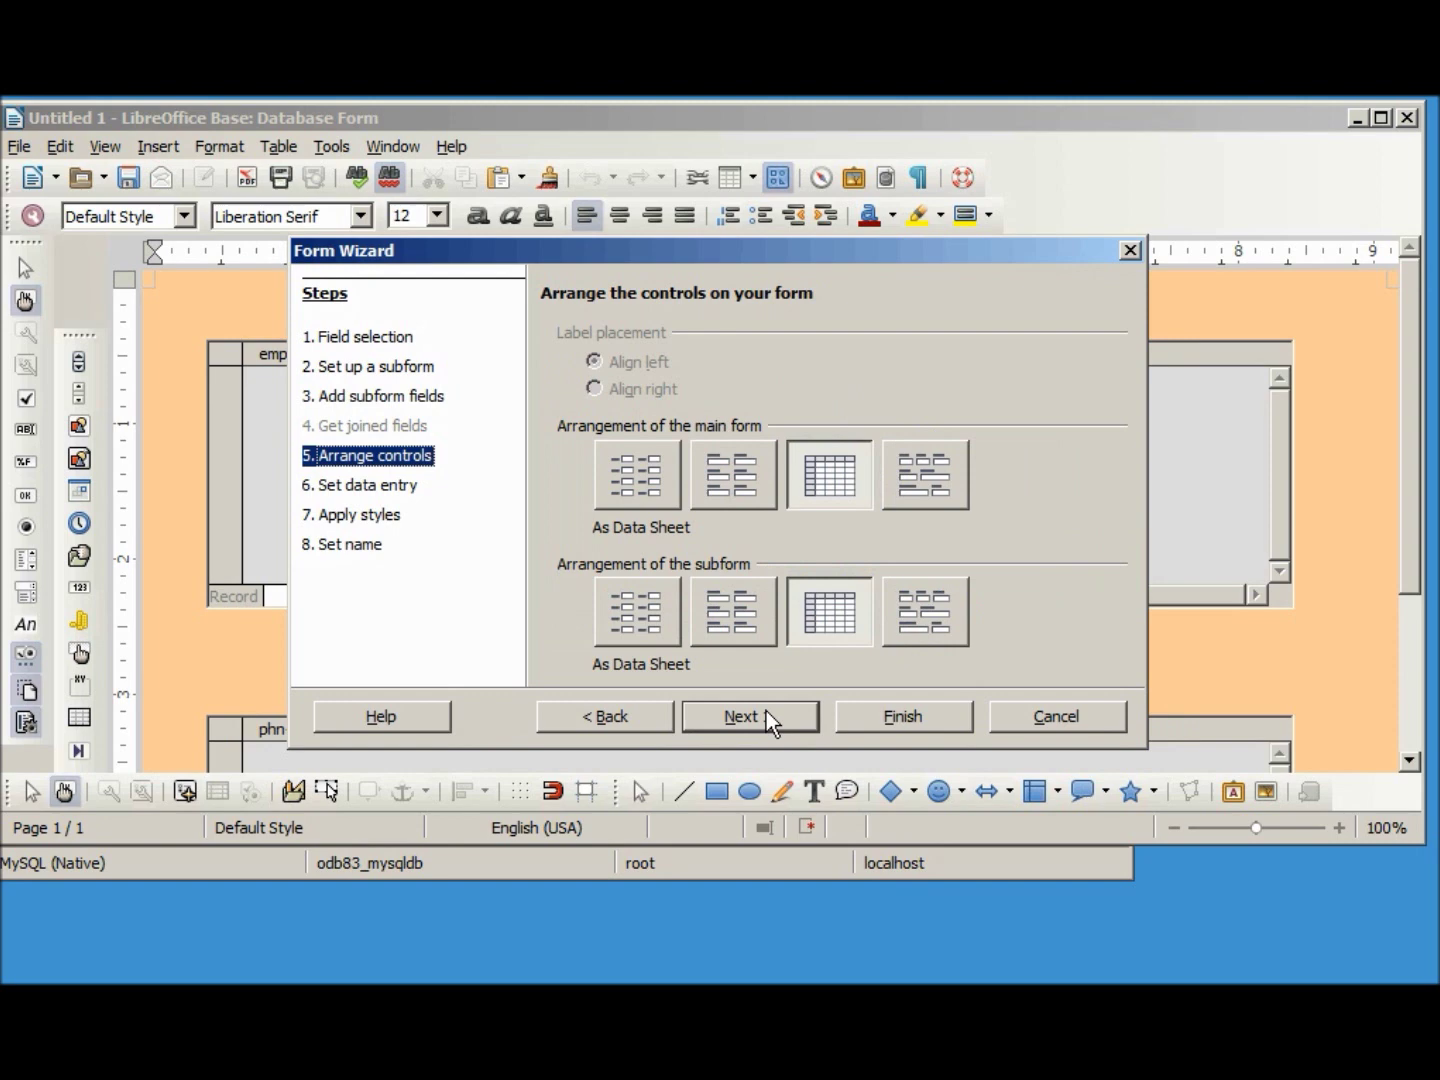
Step: Lay out the main form as columns with labels left, apply Beige, and finish
click(636, 473)
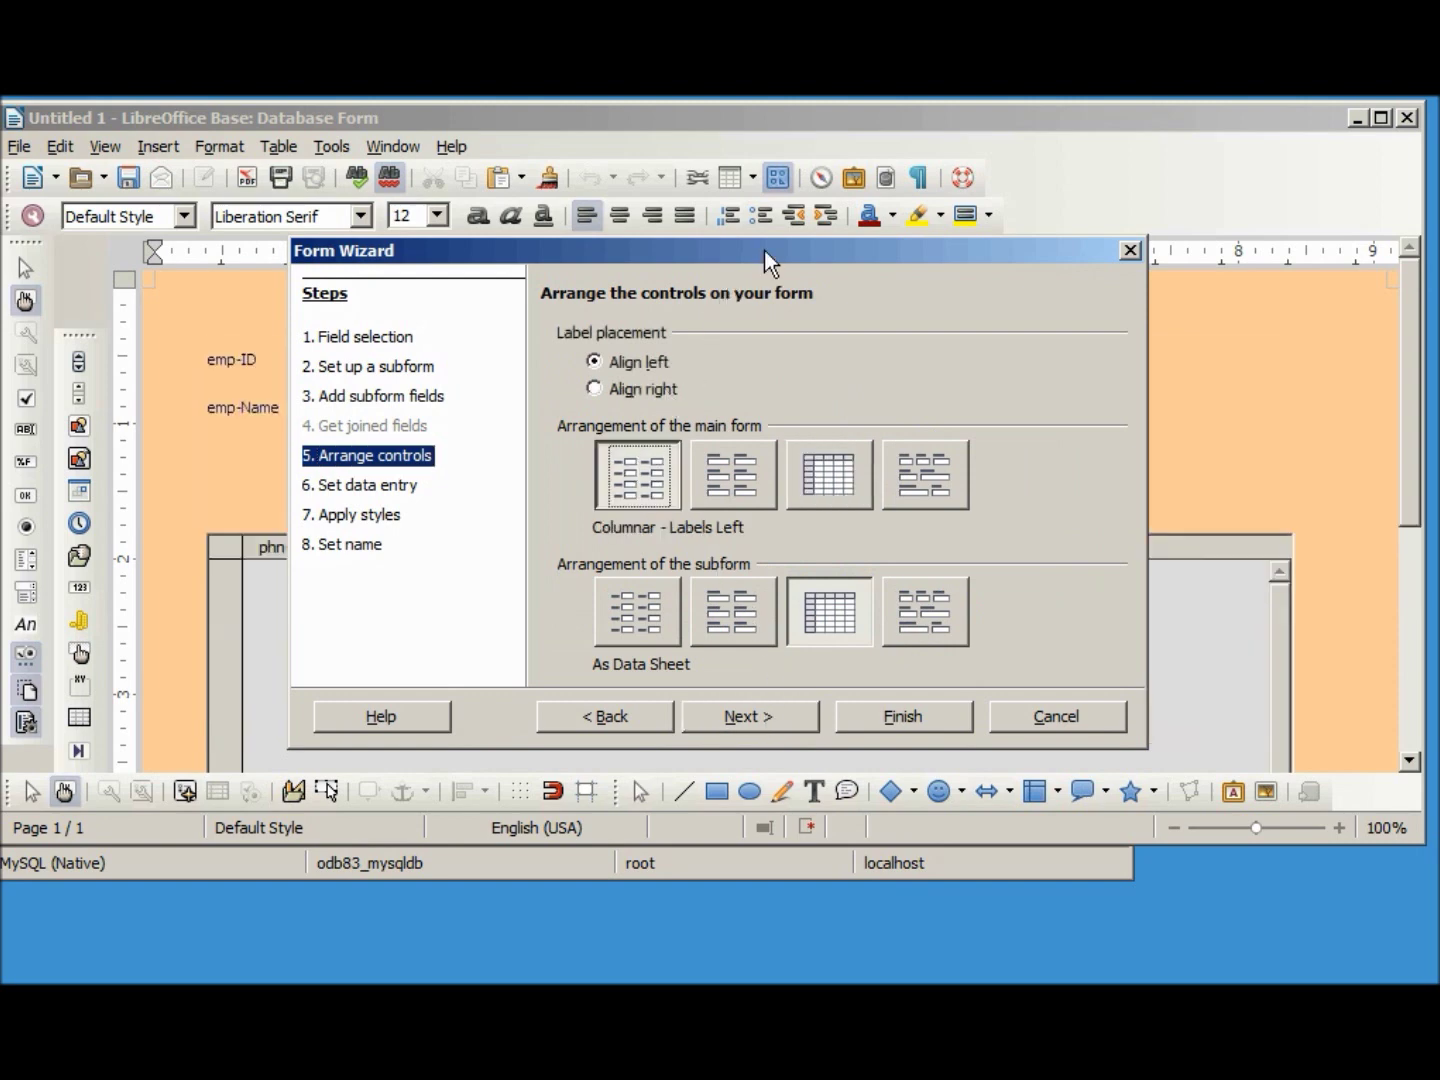
drag(764, 250, 679, 612)
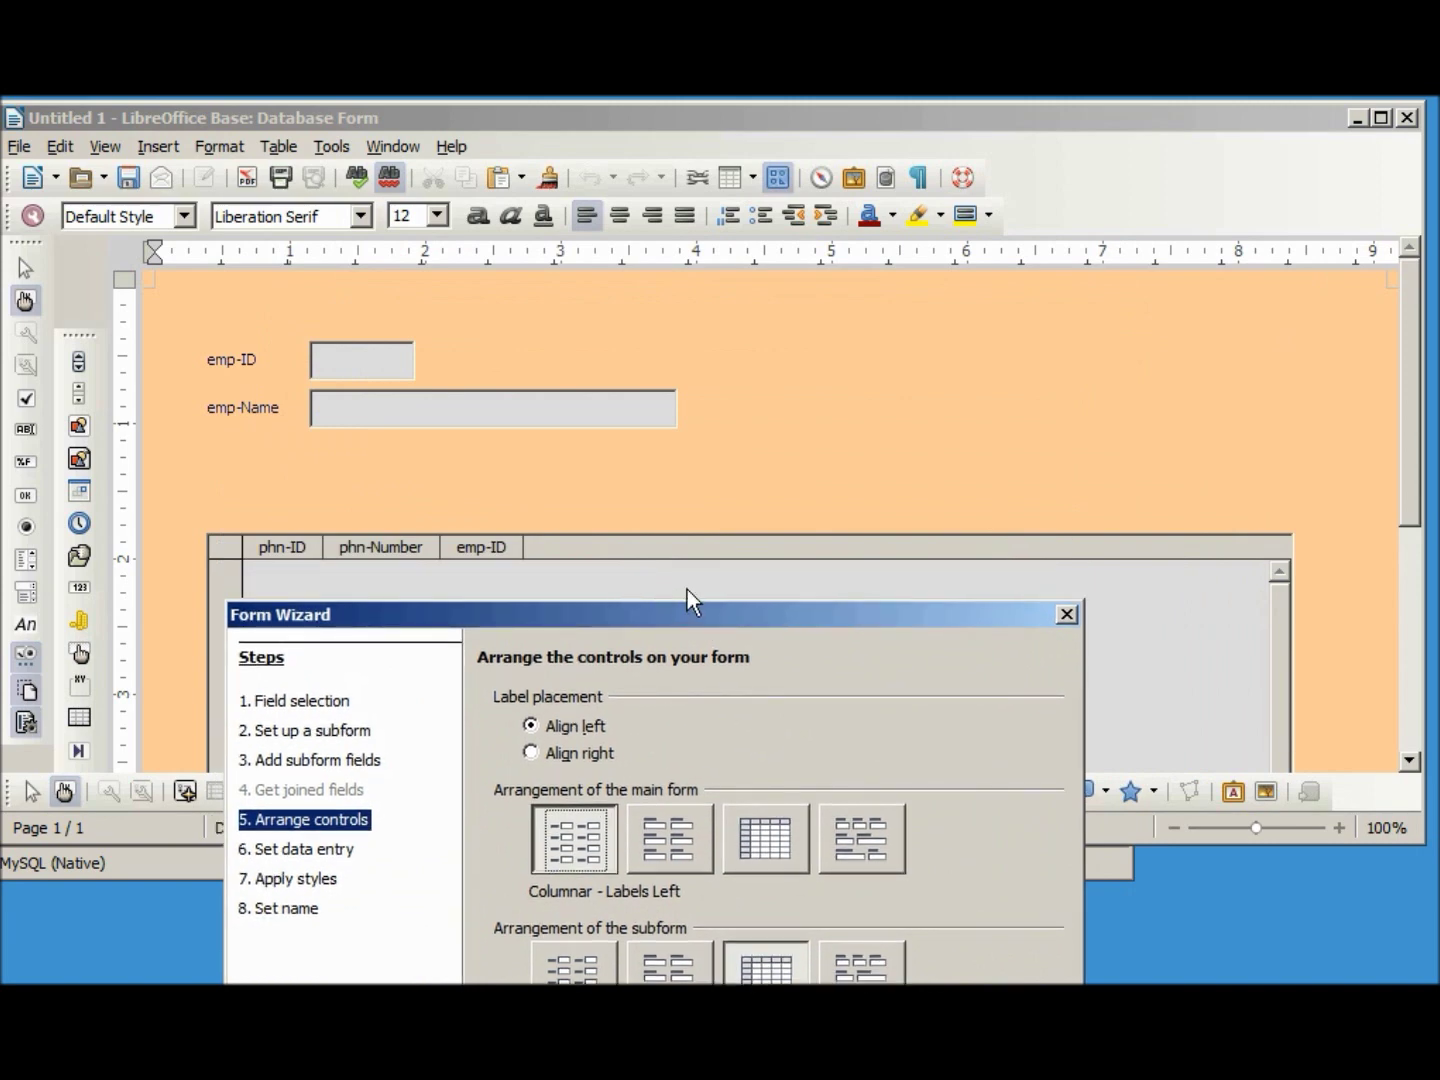
drag(671, 612, 793, 248)
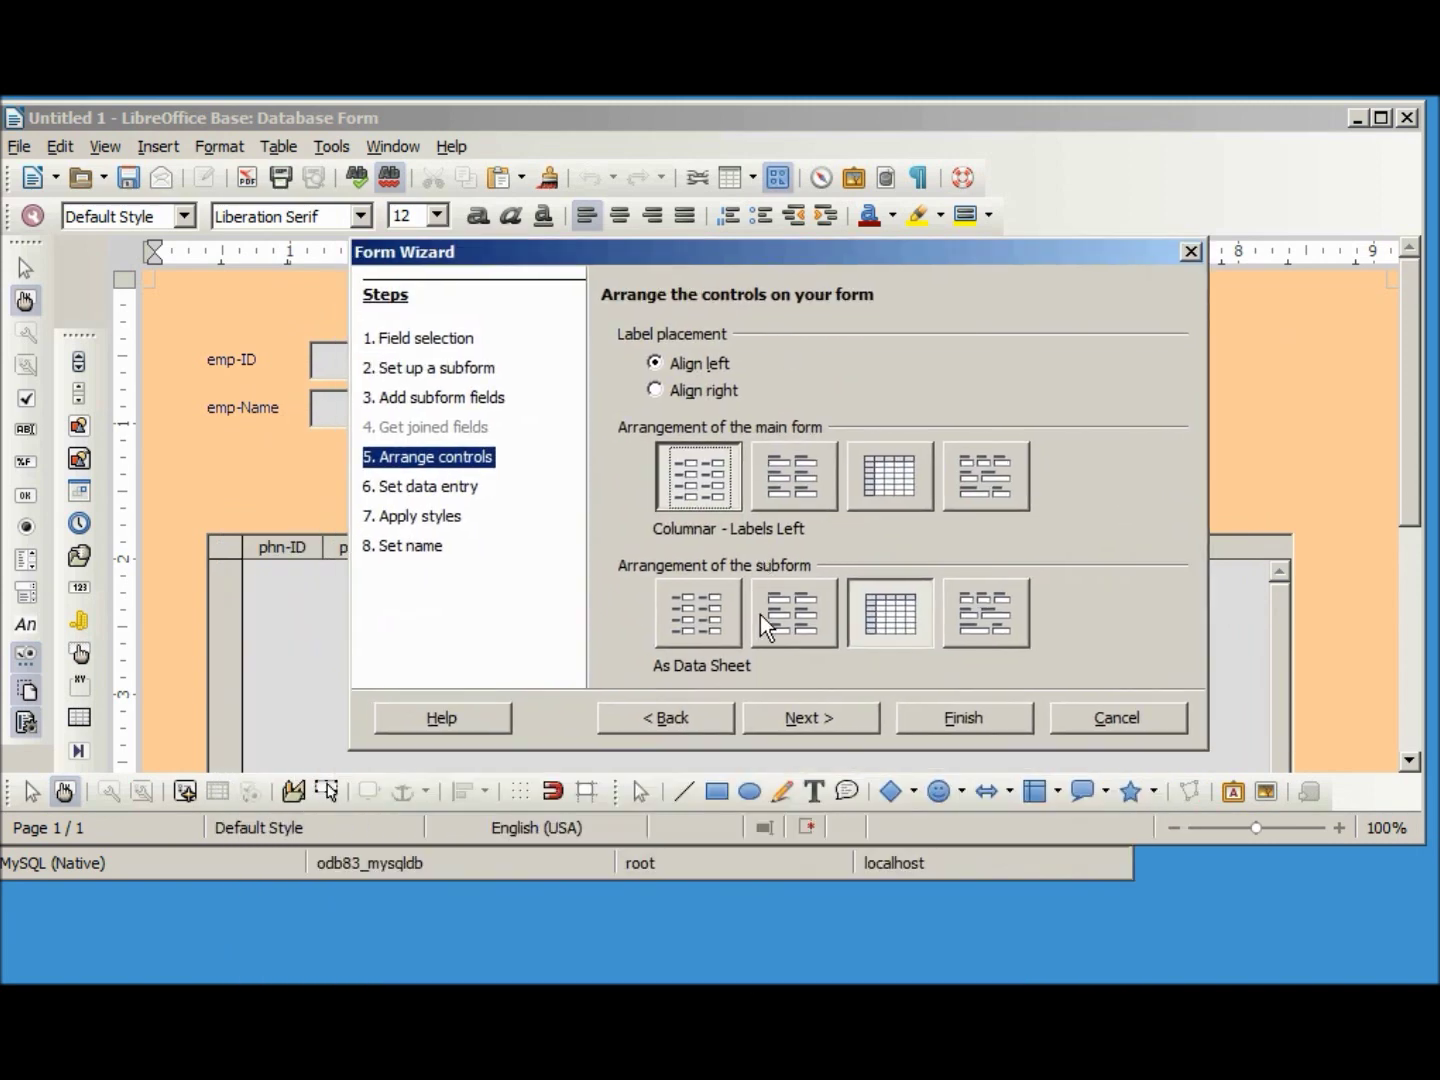
click(801, 716)
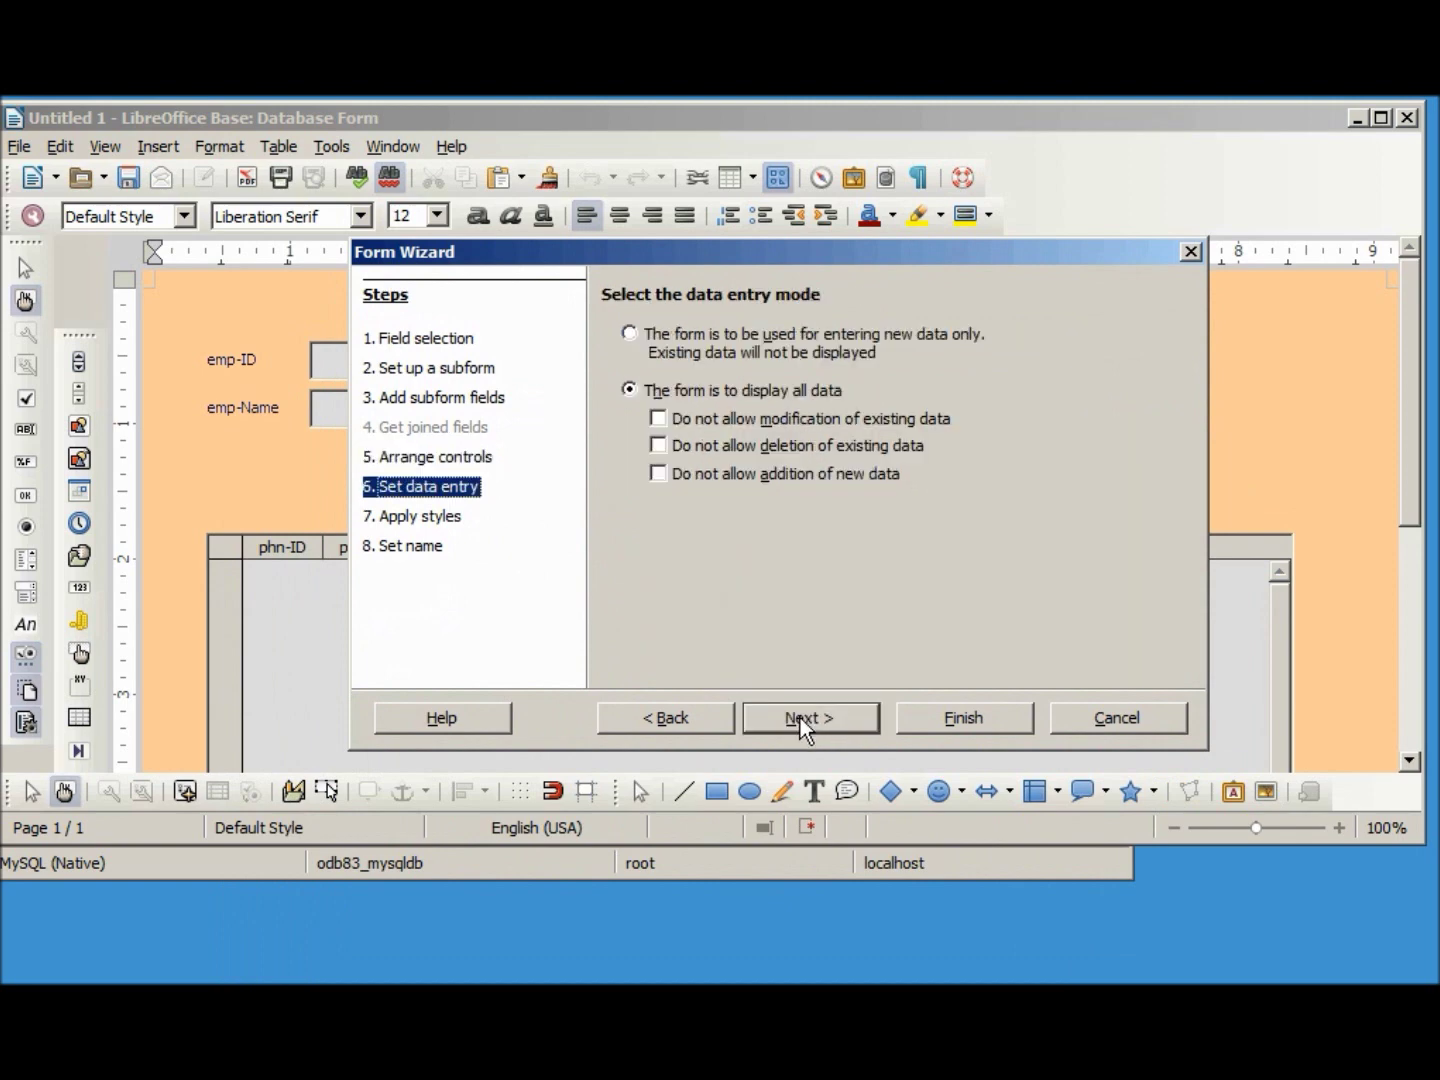
click(800, 718)
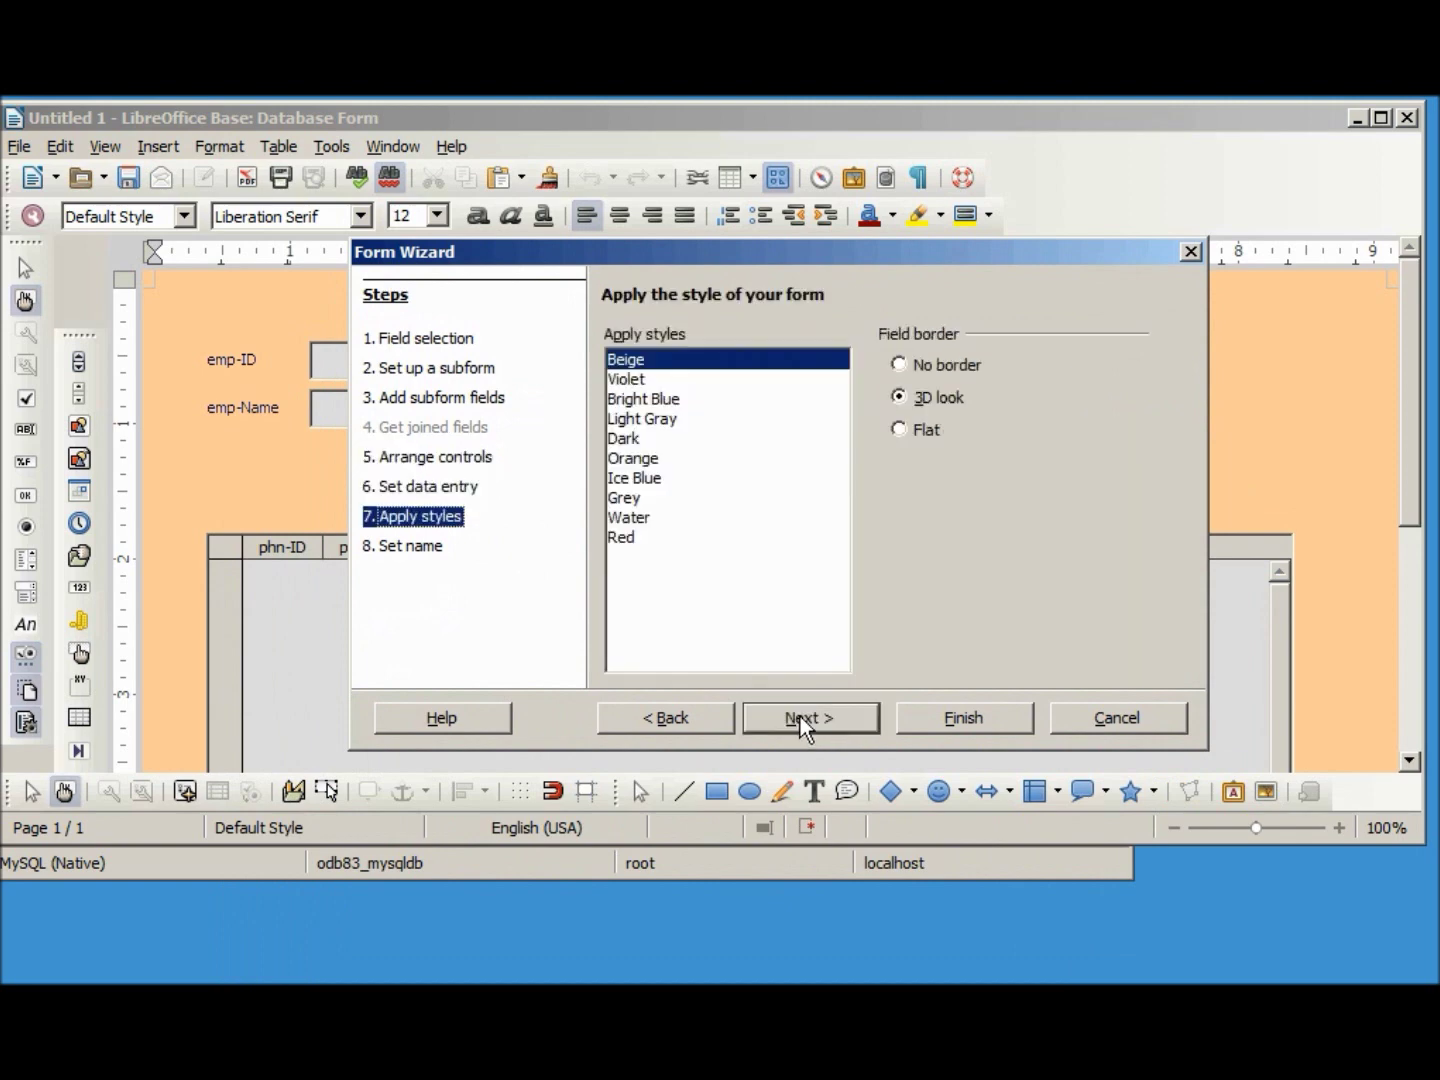
click(801, 720)
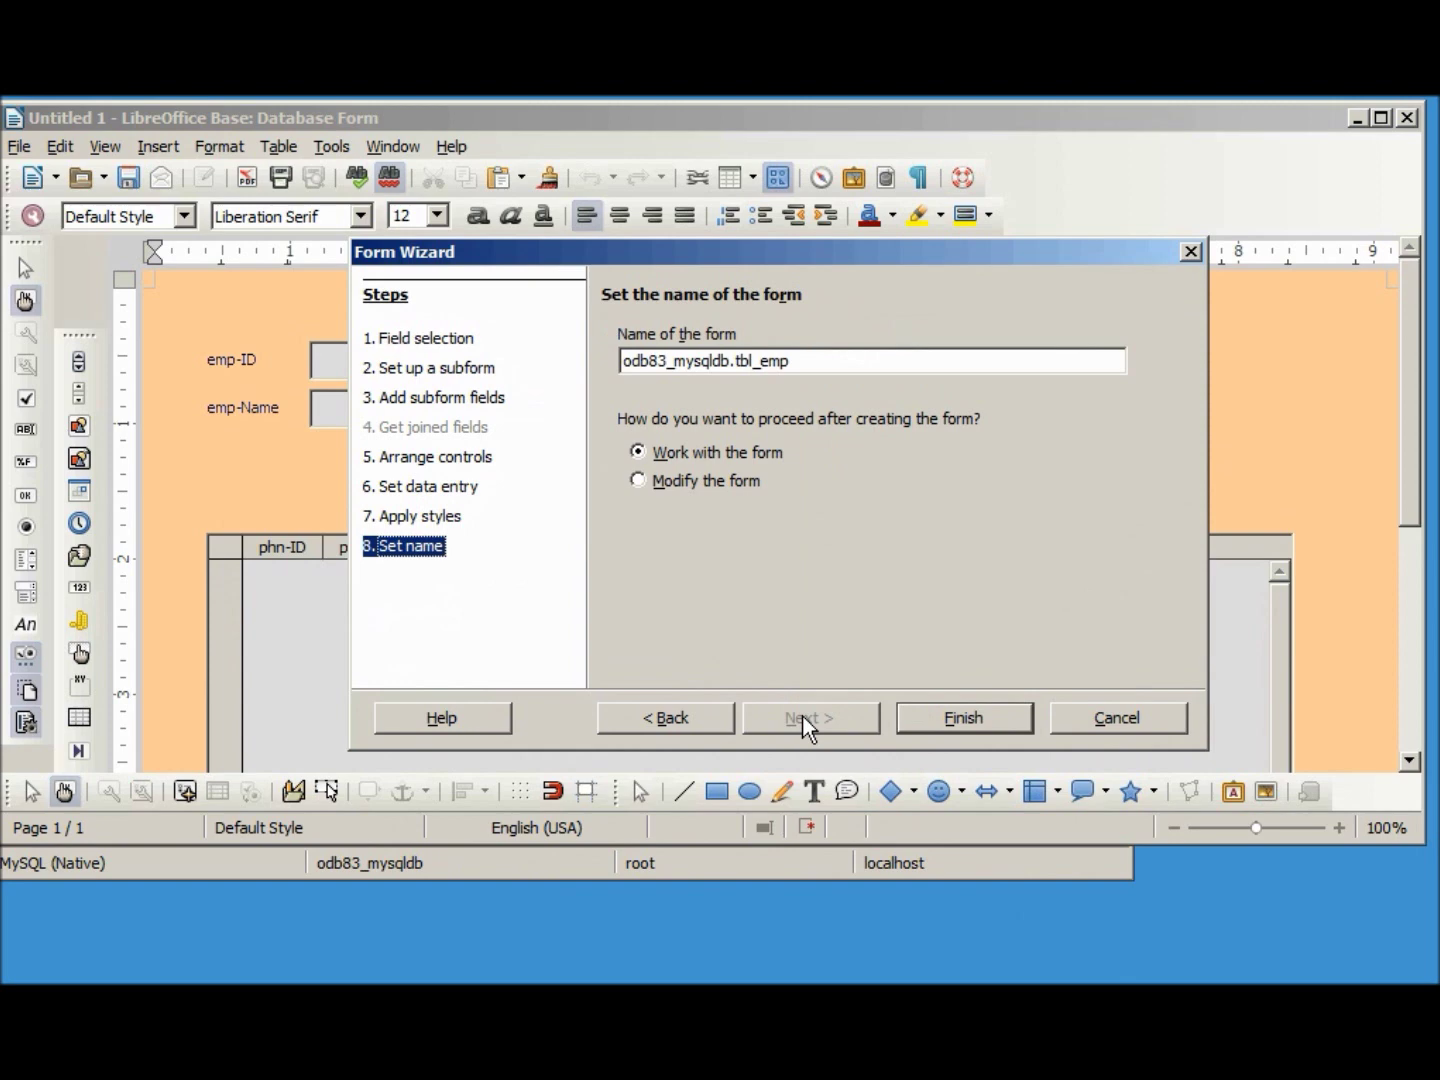
click(962, 717)
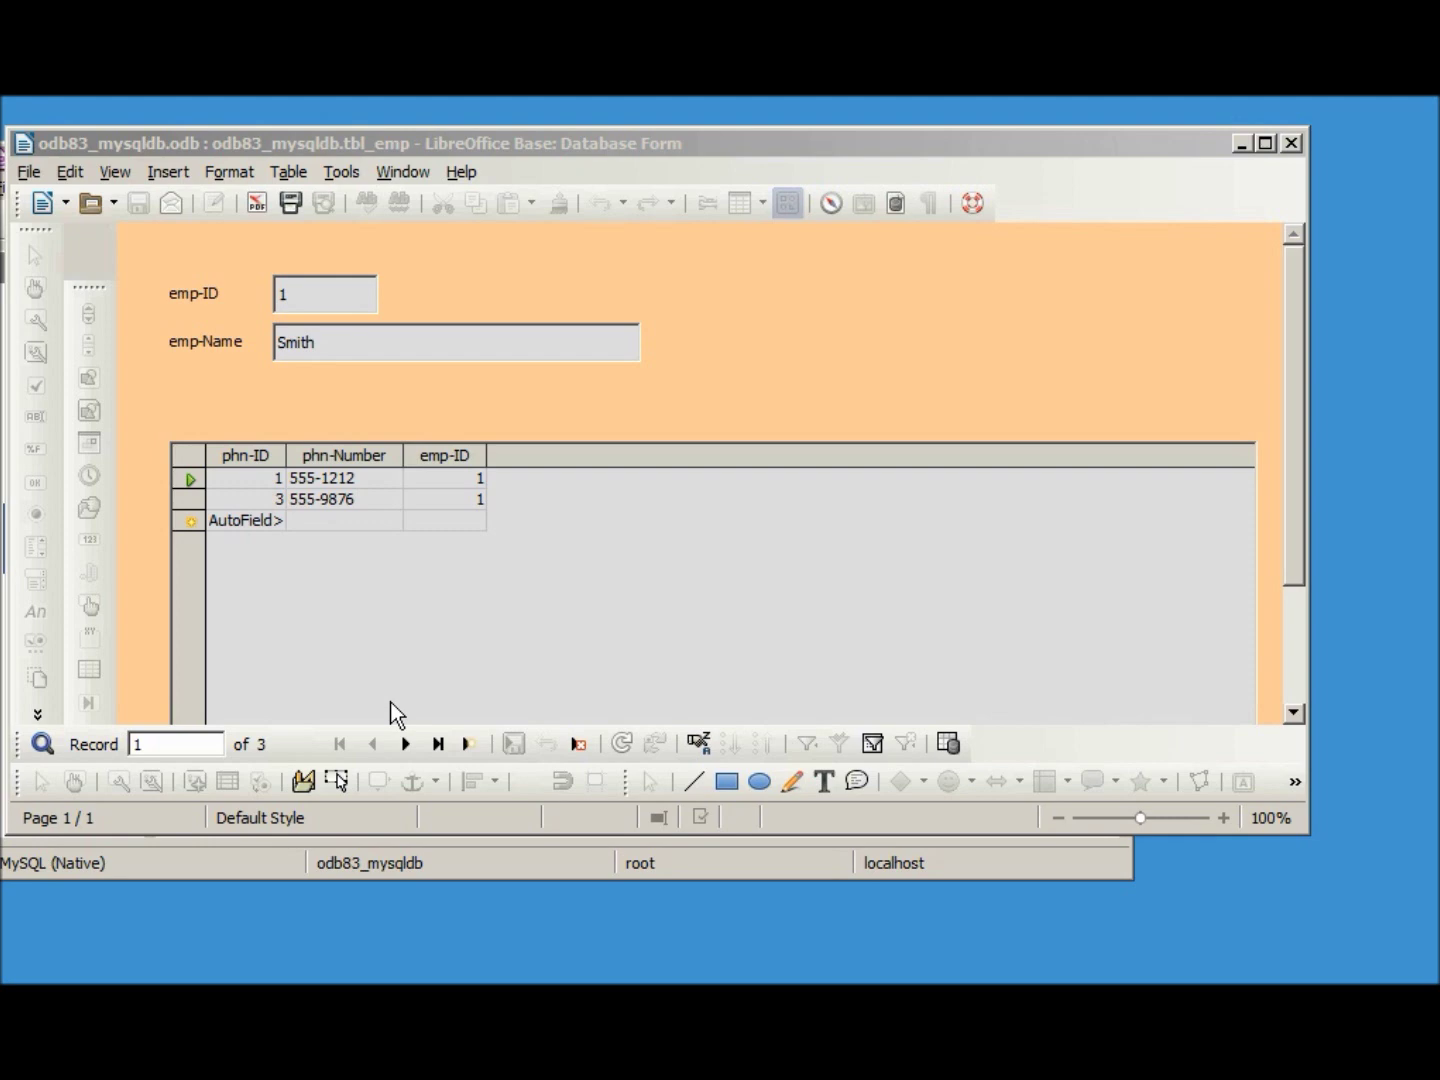
Step: Return to employee record 2 and retype the end of its name so it reads Jones
click(405, 742)
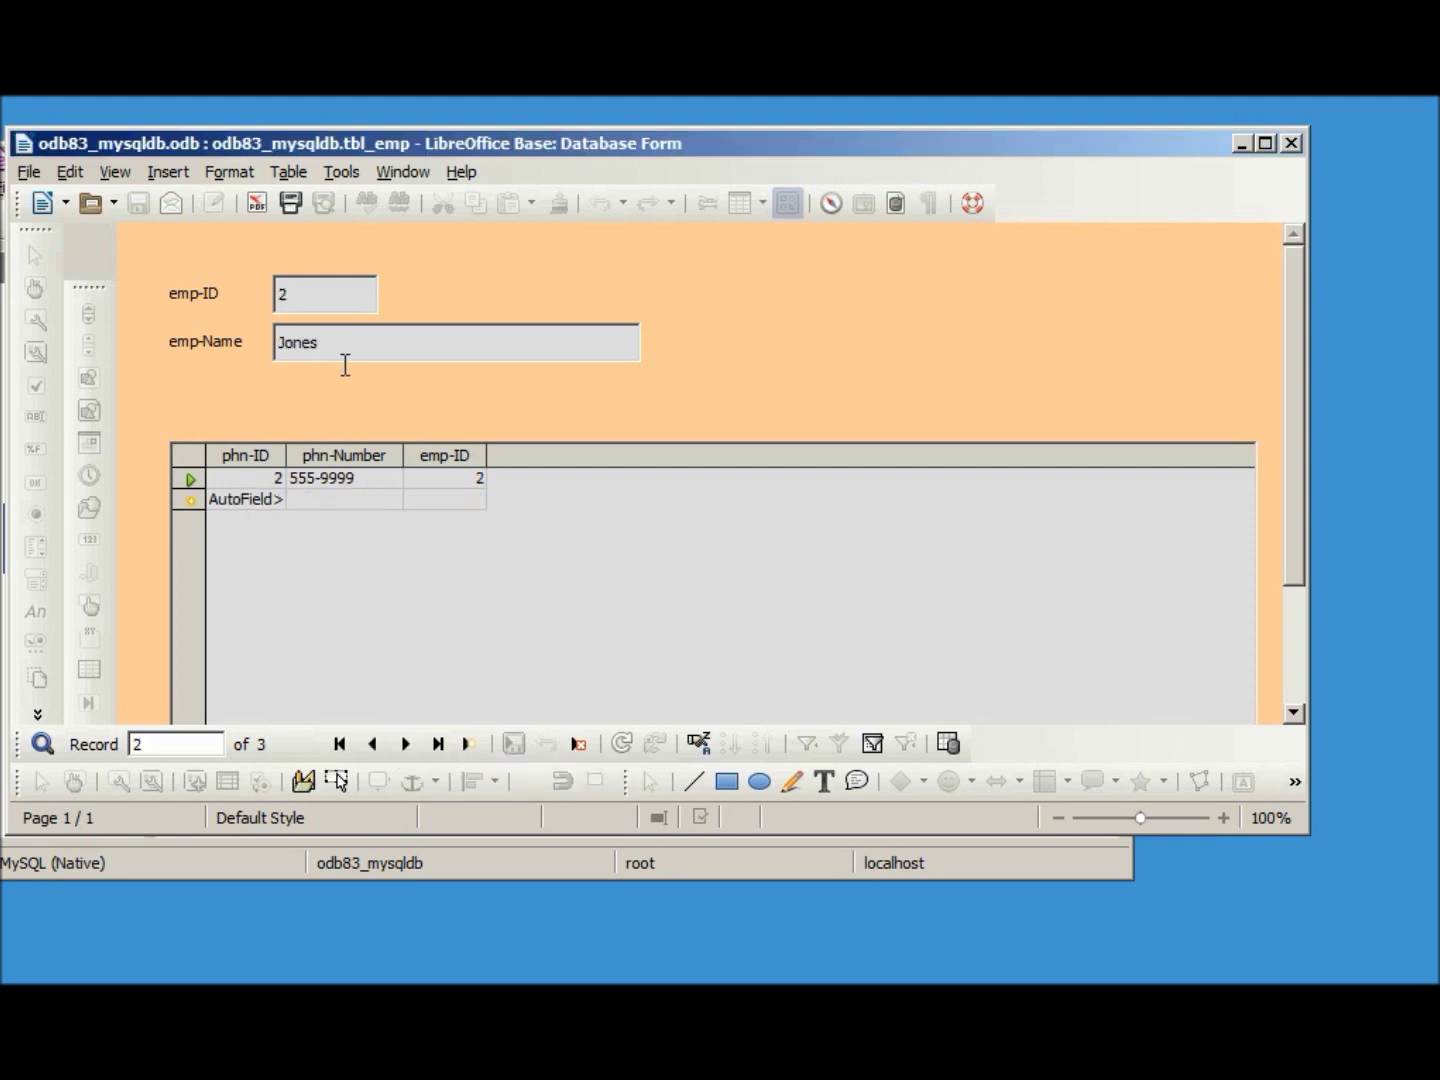
click(398, 754)
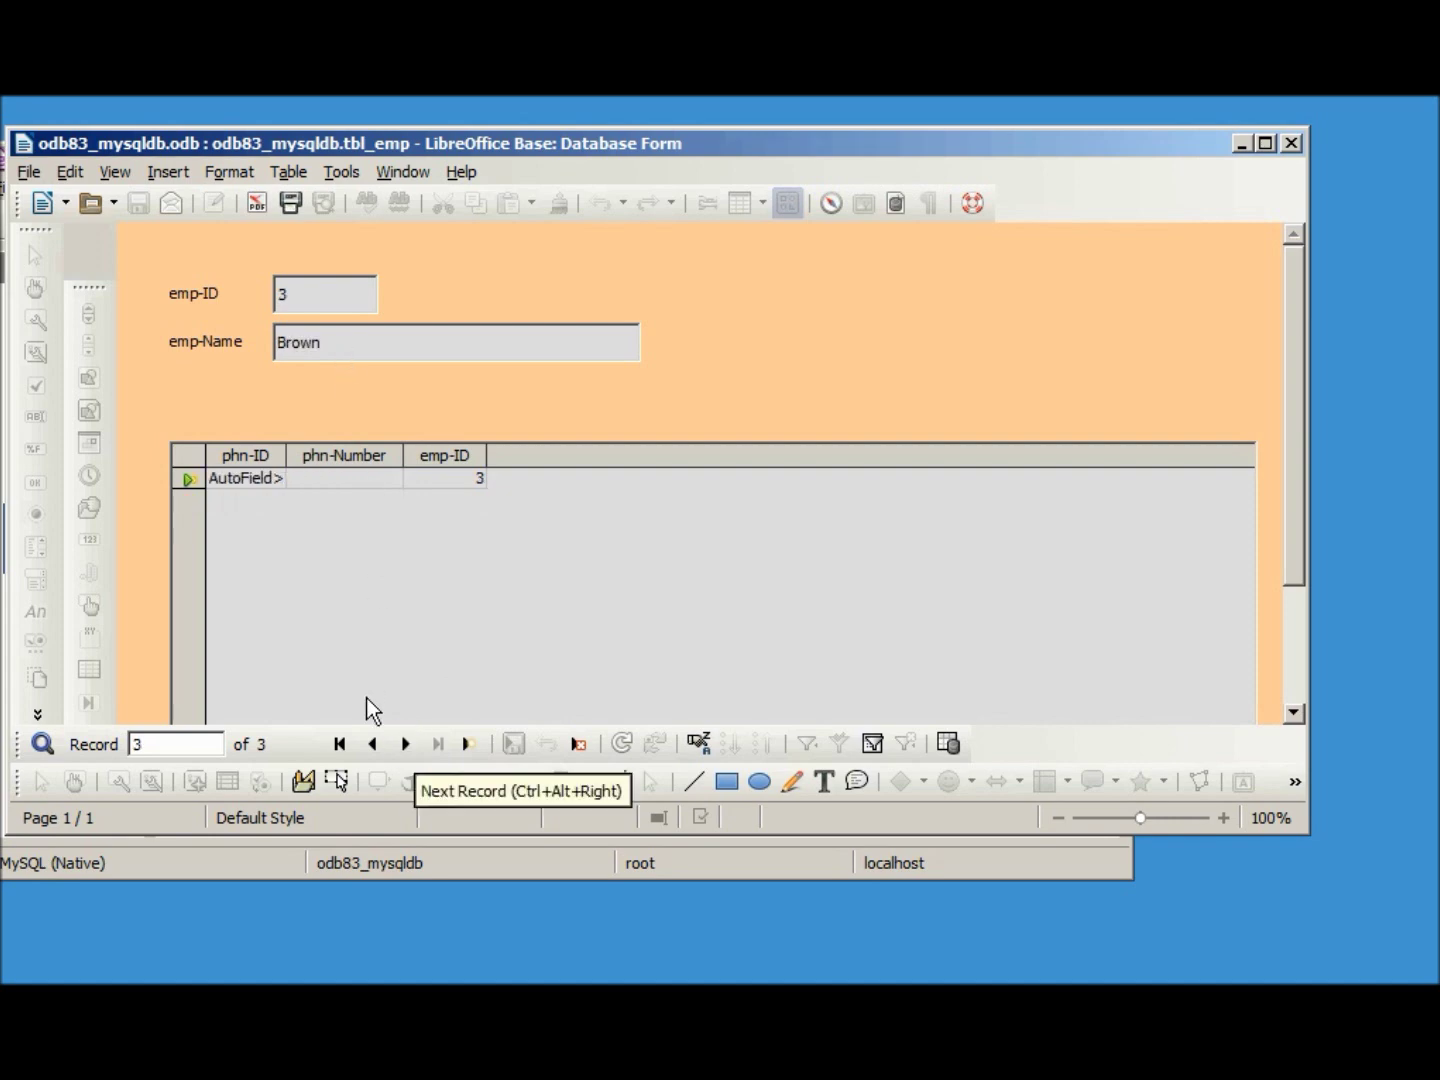
click(372, 743)
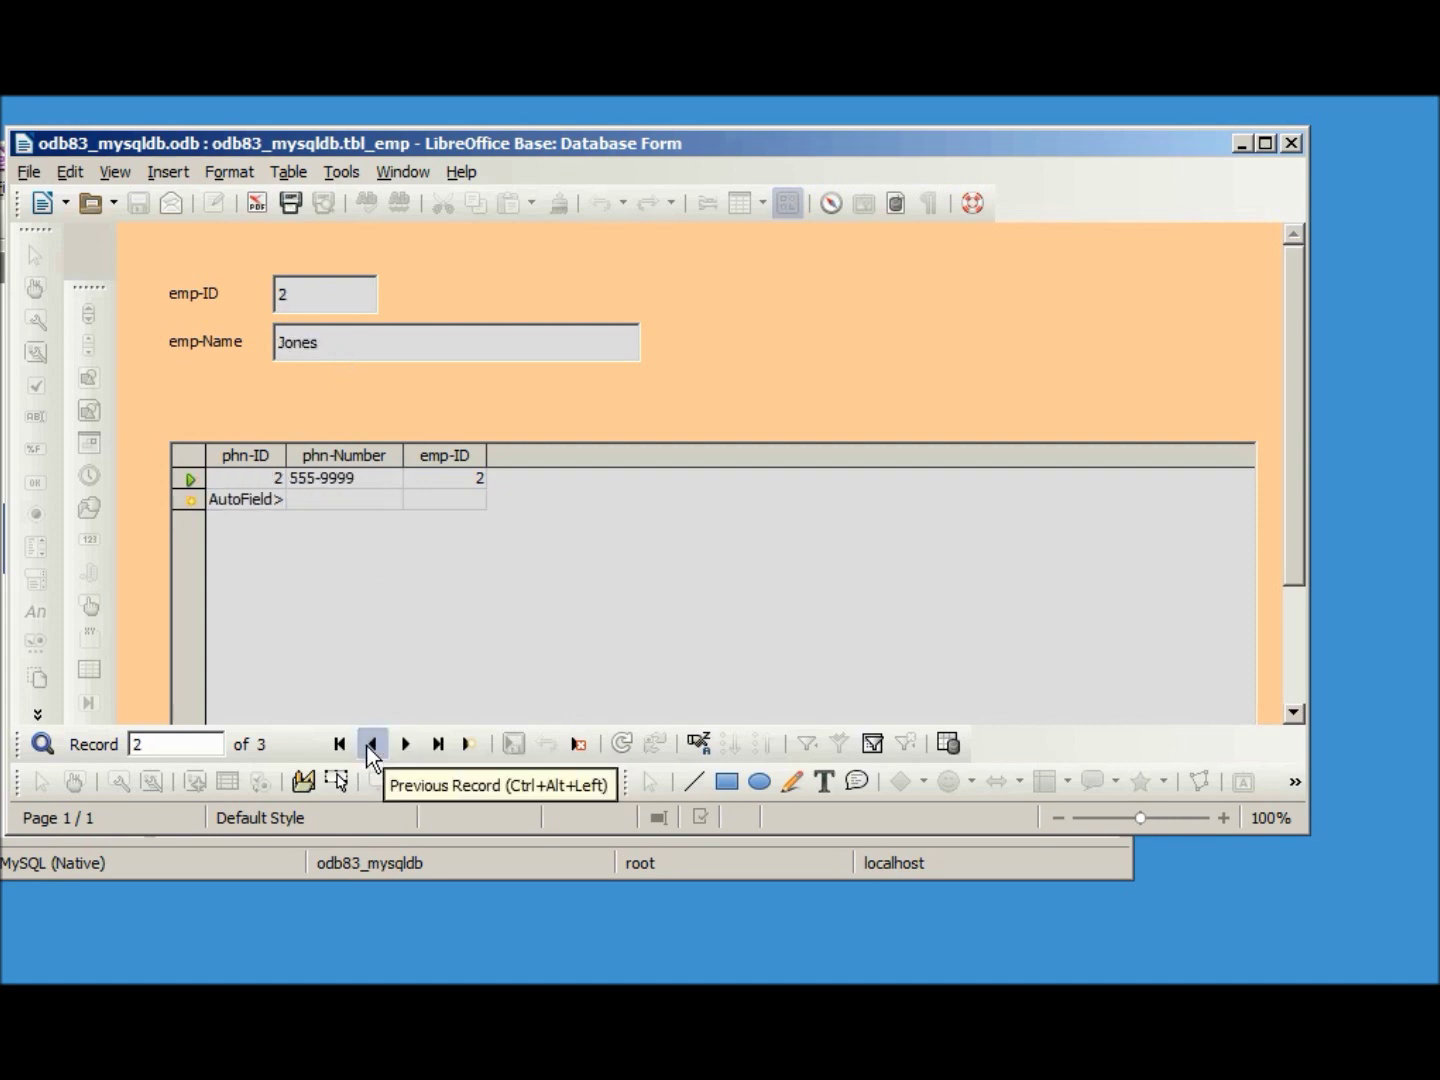
click(342, 341)
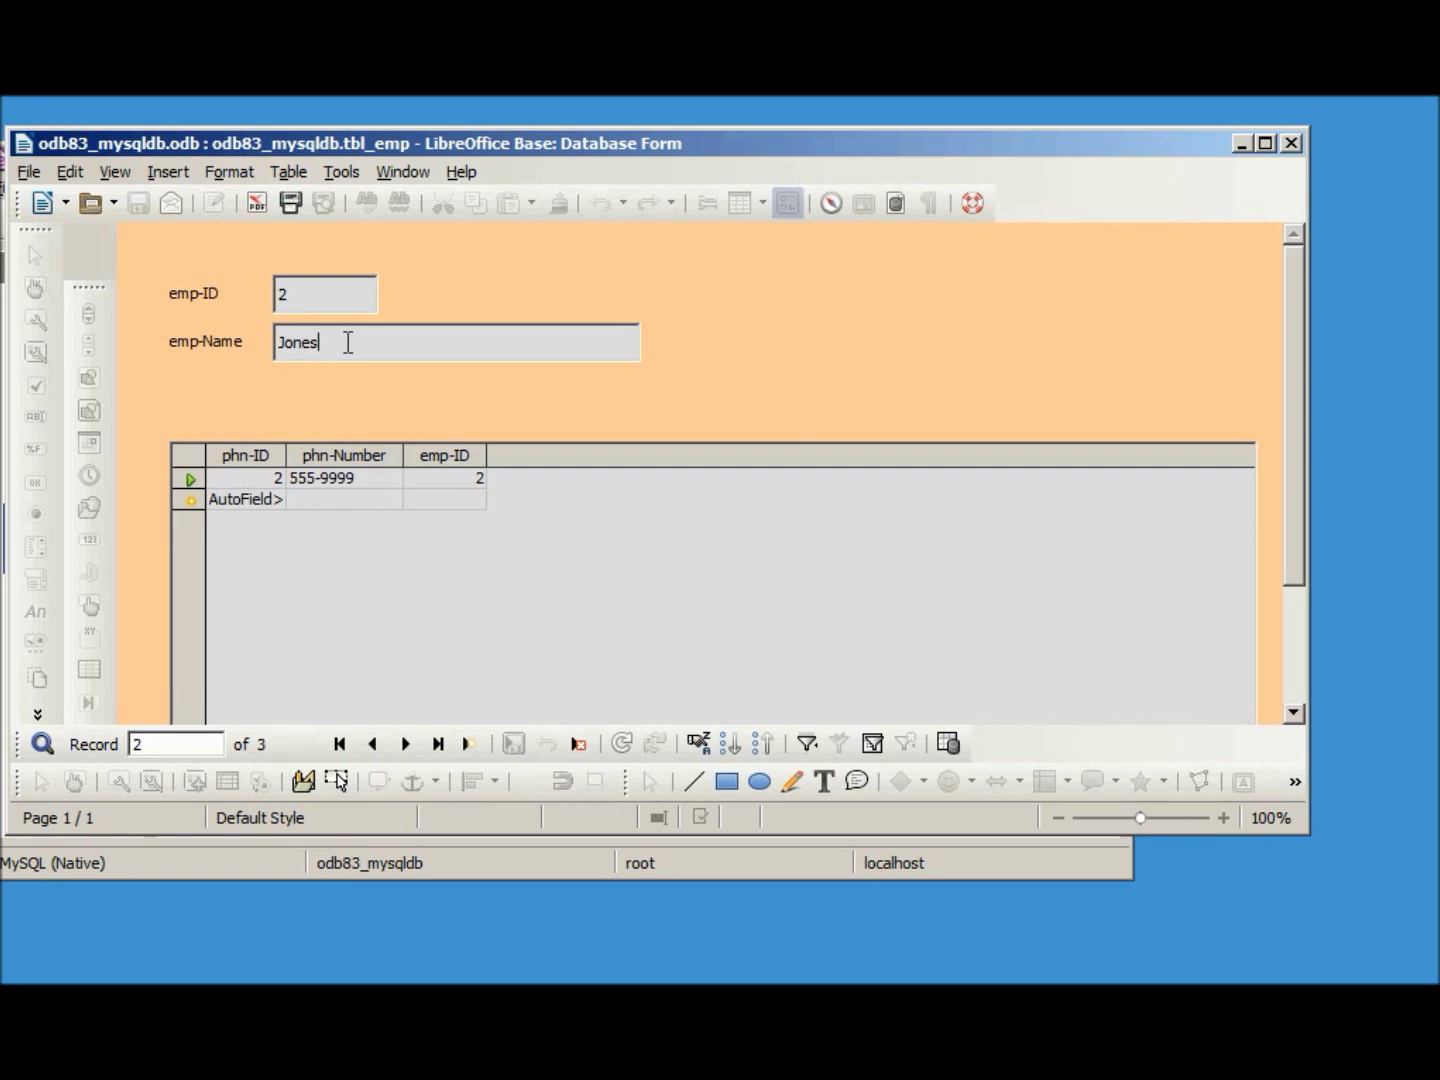
key(BackSpace)
key(BackSpace)
key(BackSpace)
text(nes)
Step: Close the data-entry form and reopen the employee form for design editing
click(1292, 144)
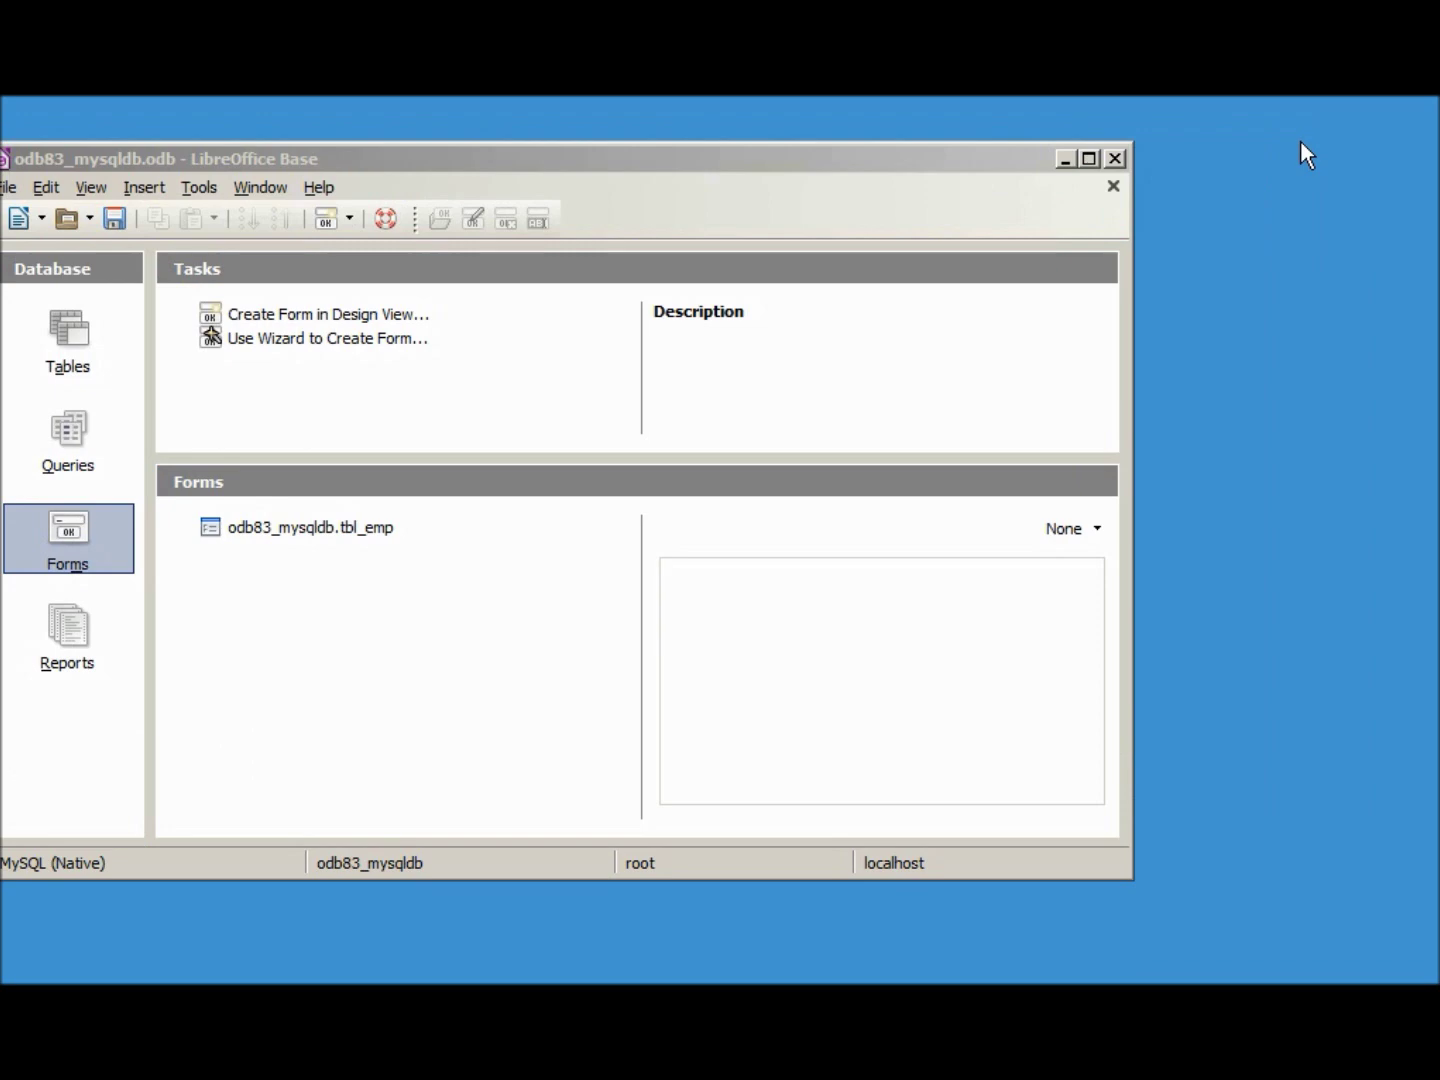
right_click(302, 527)
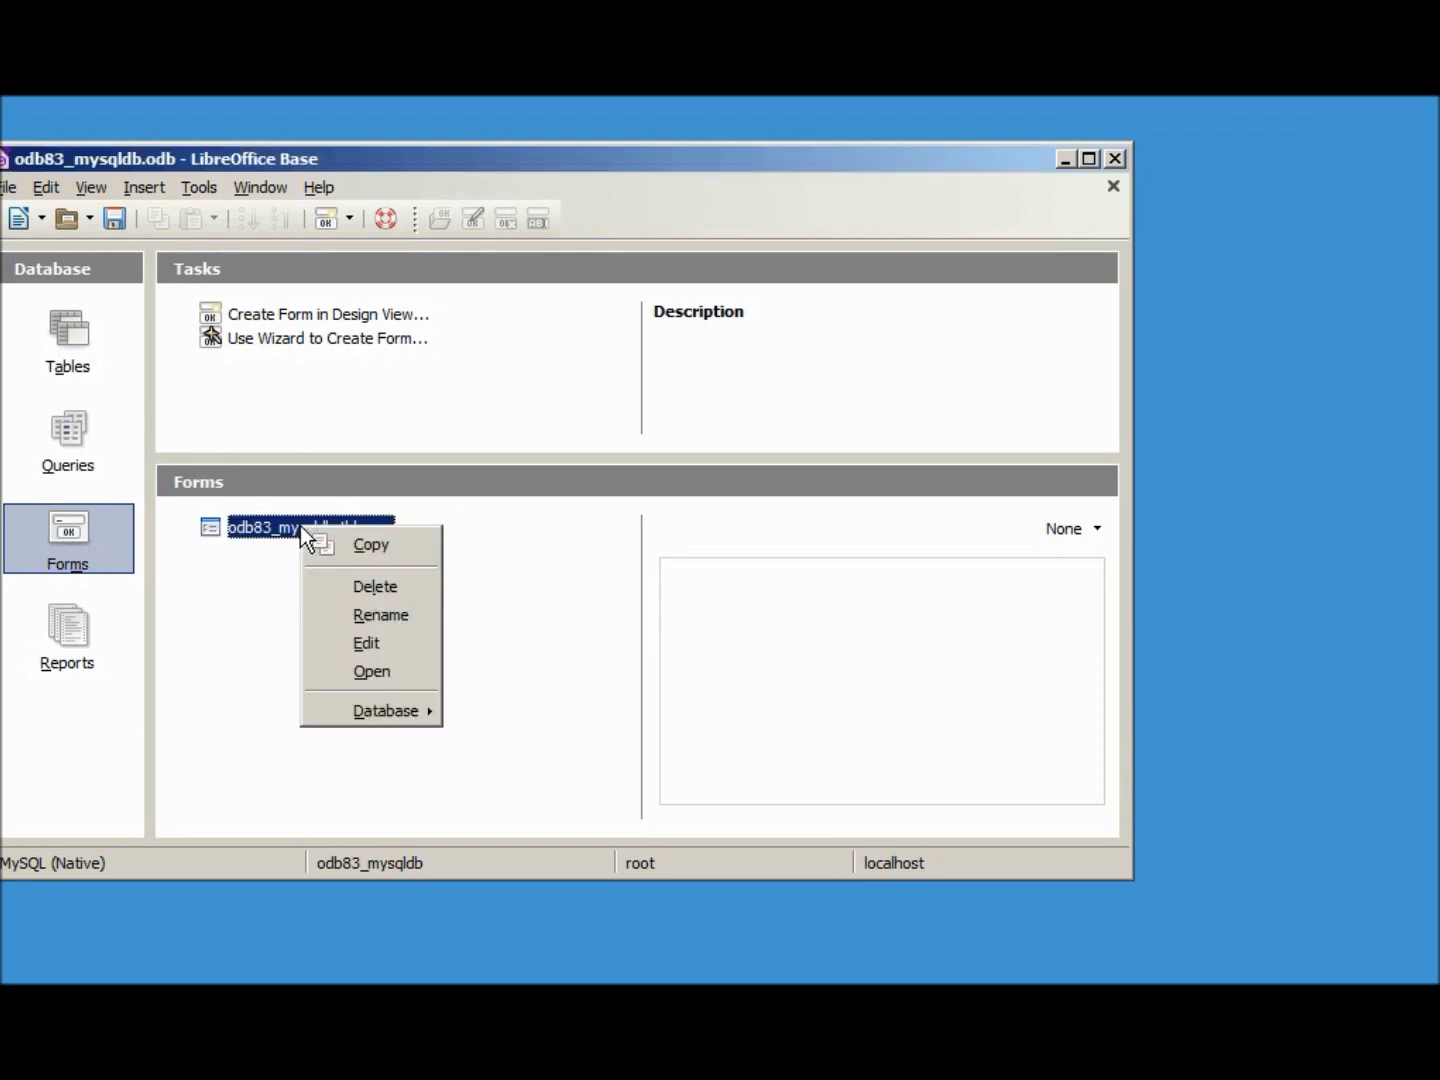
click(385, 643)
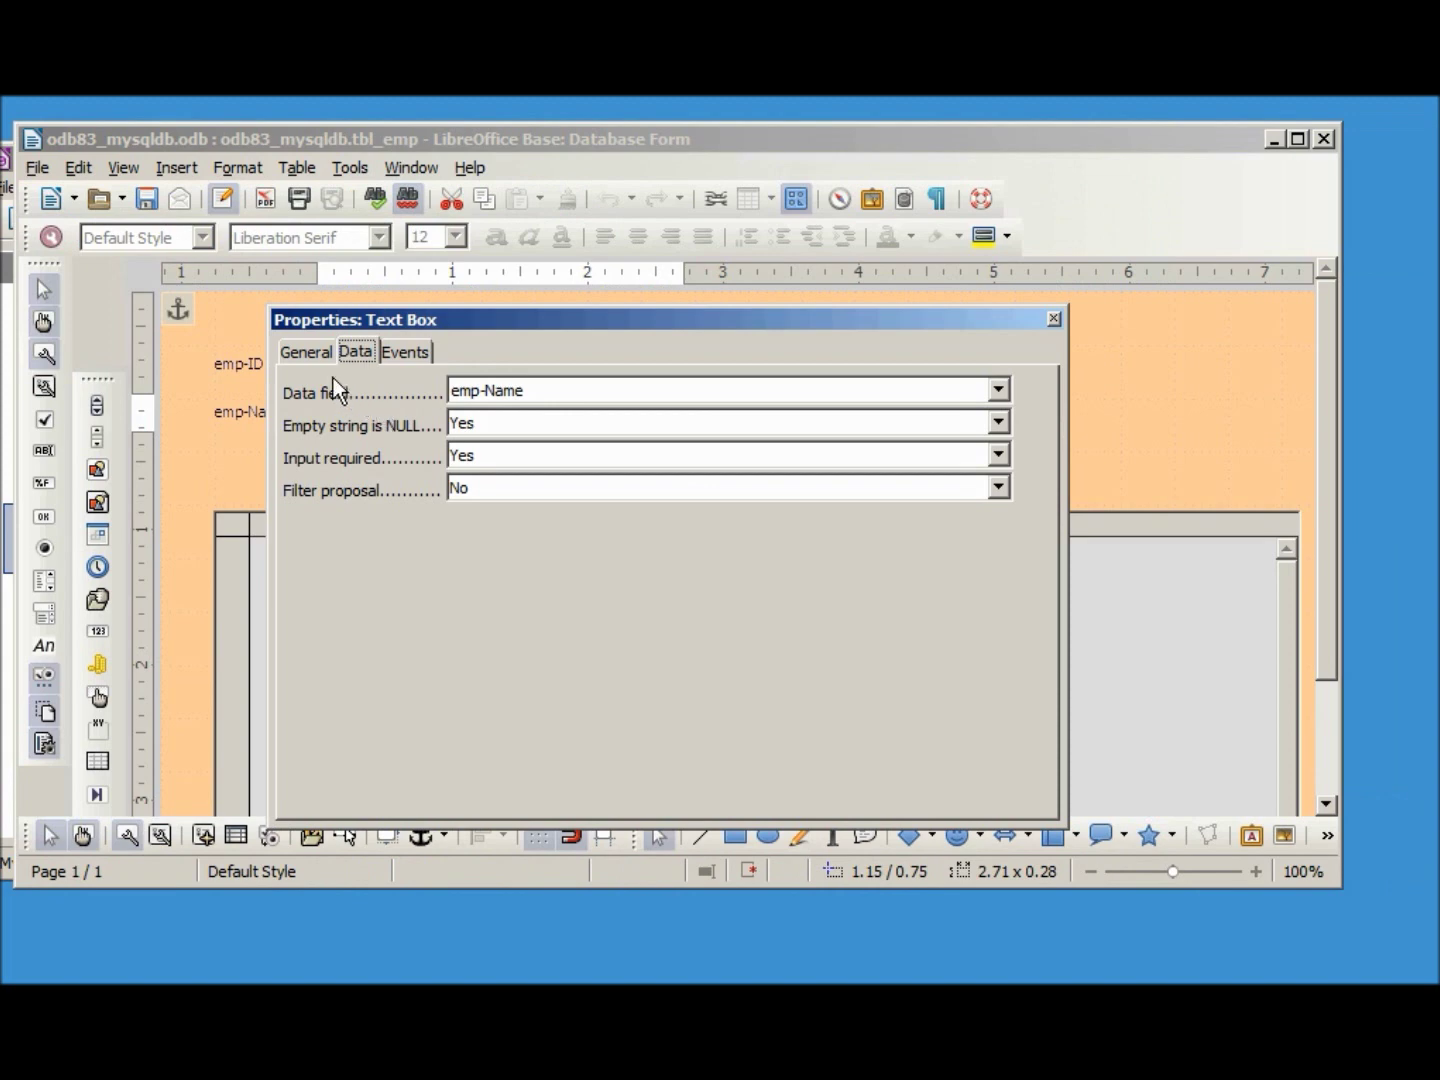
Step: Set the emp-Name text box's Max. text length to 100 and save the form
click(310, 355)
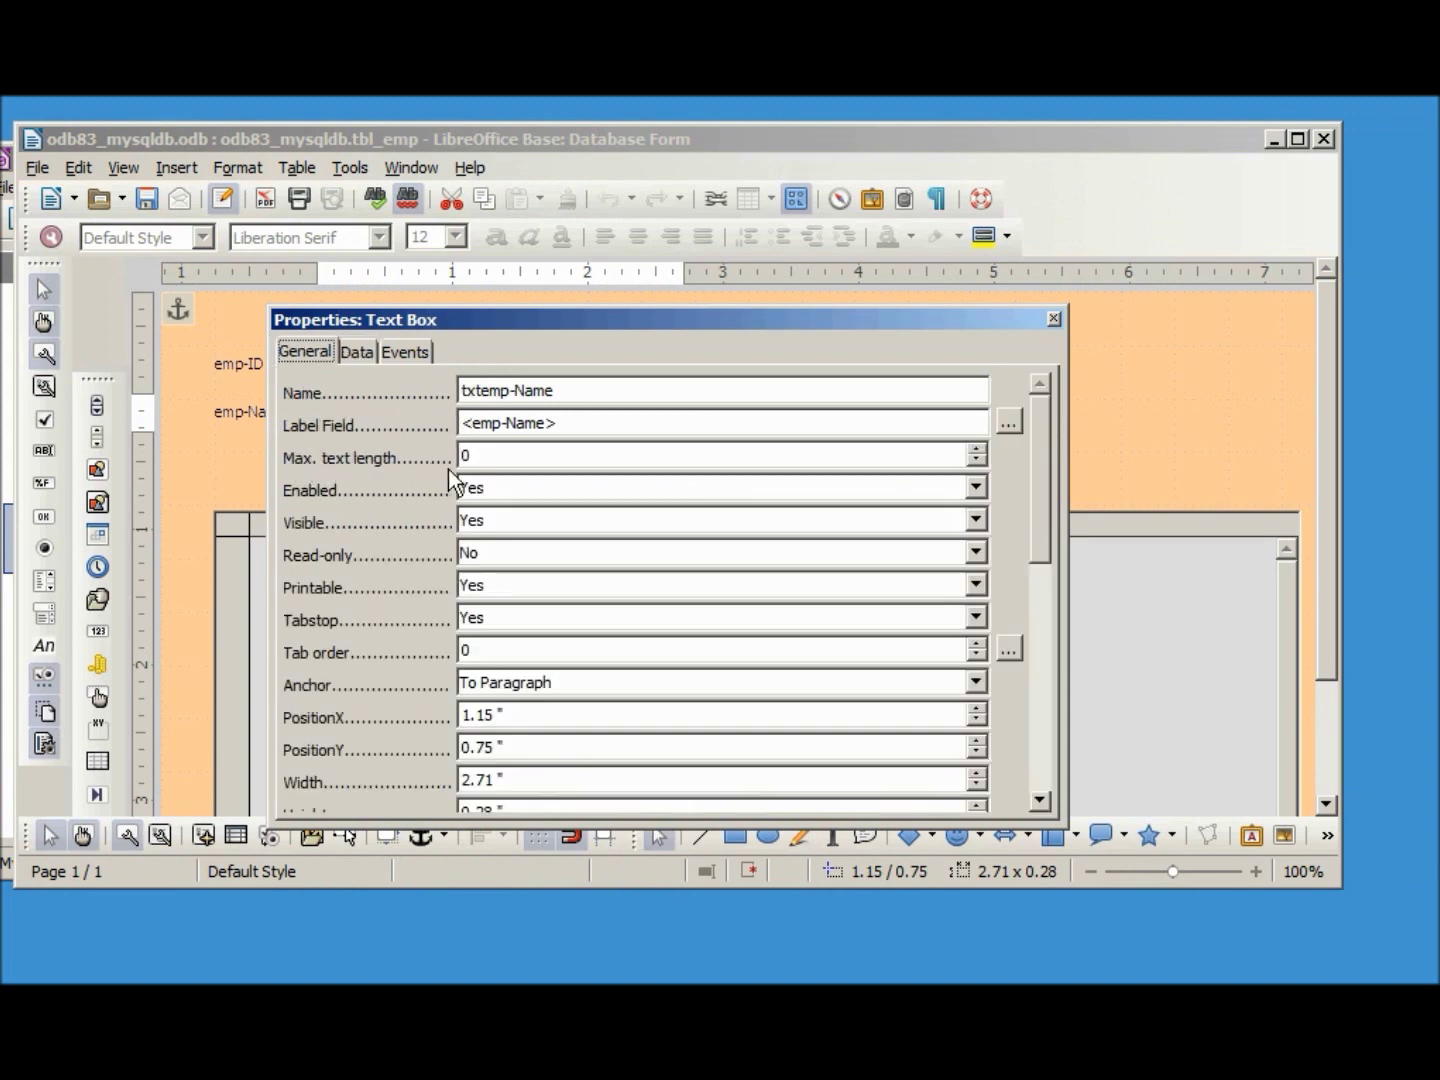
double_click(486, 458)
text(100)
click(496, 491)
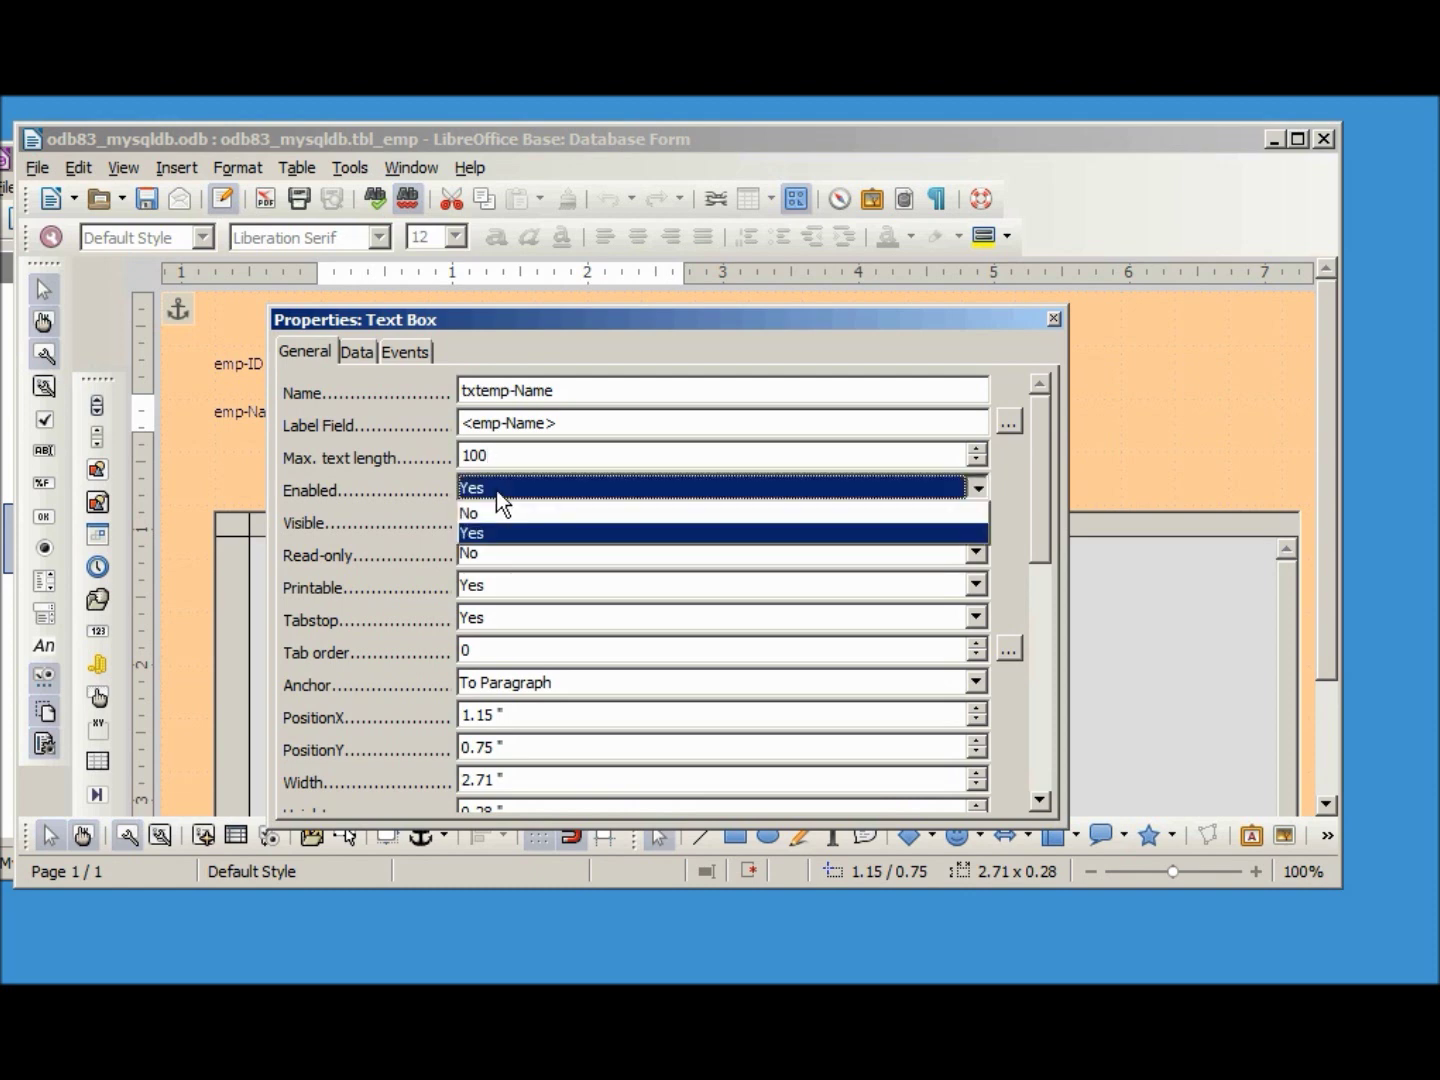
click(1052, 319)
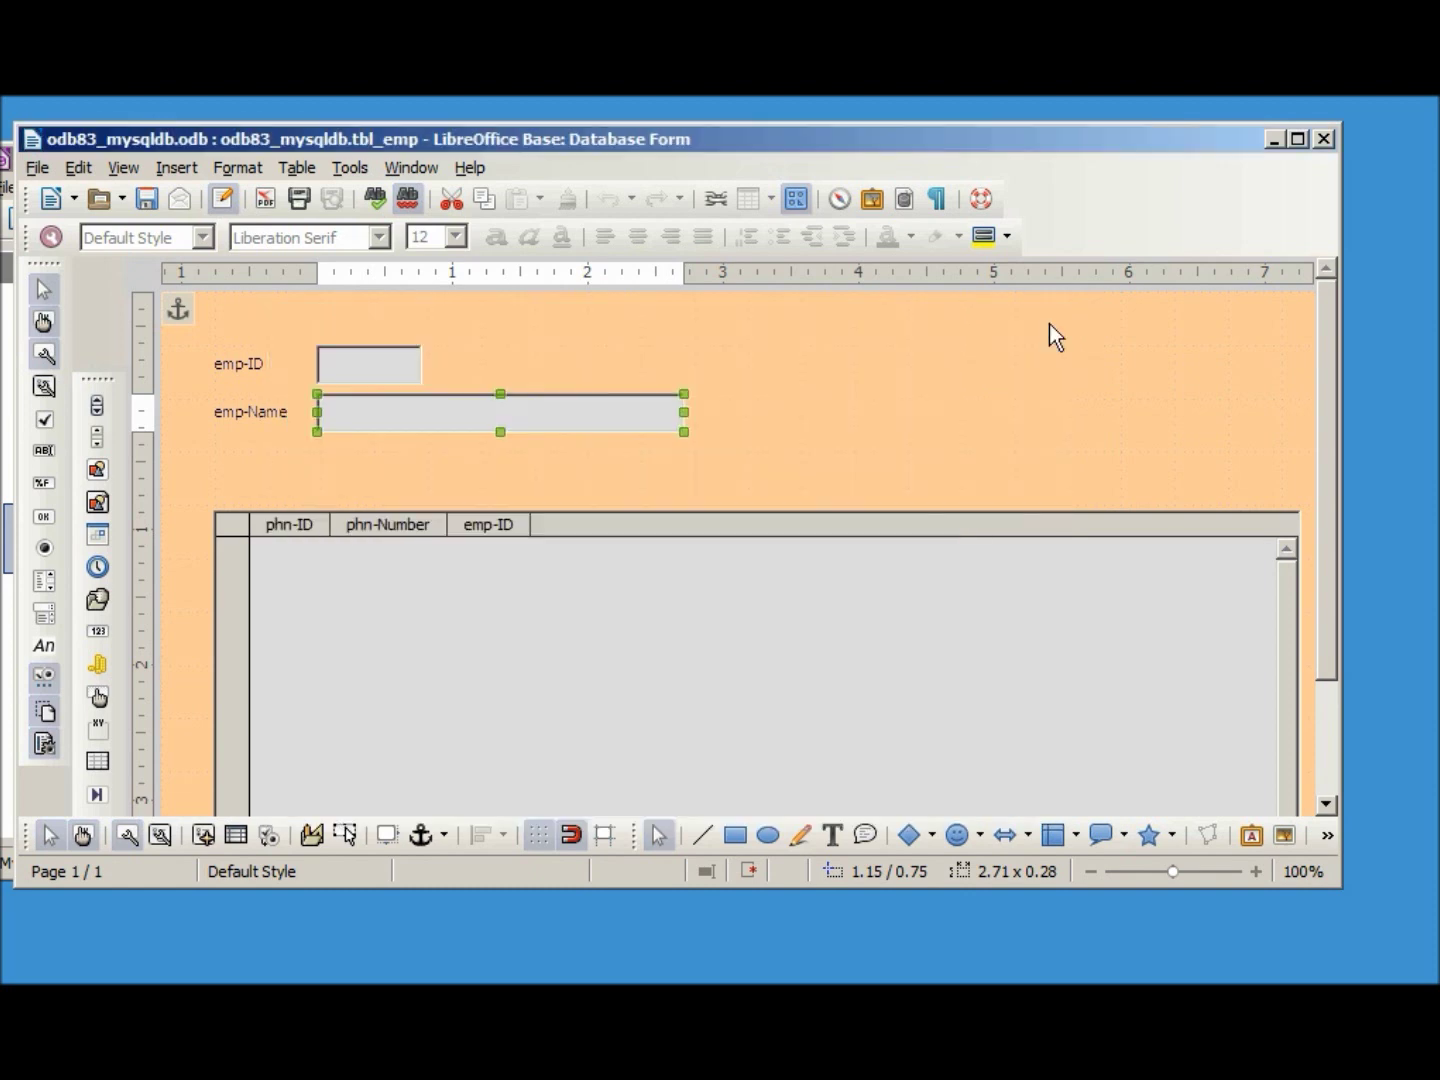
click(147, 199)
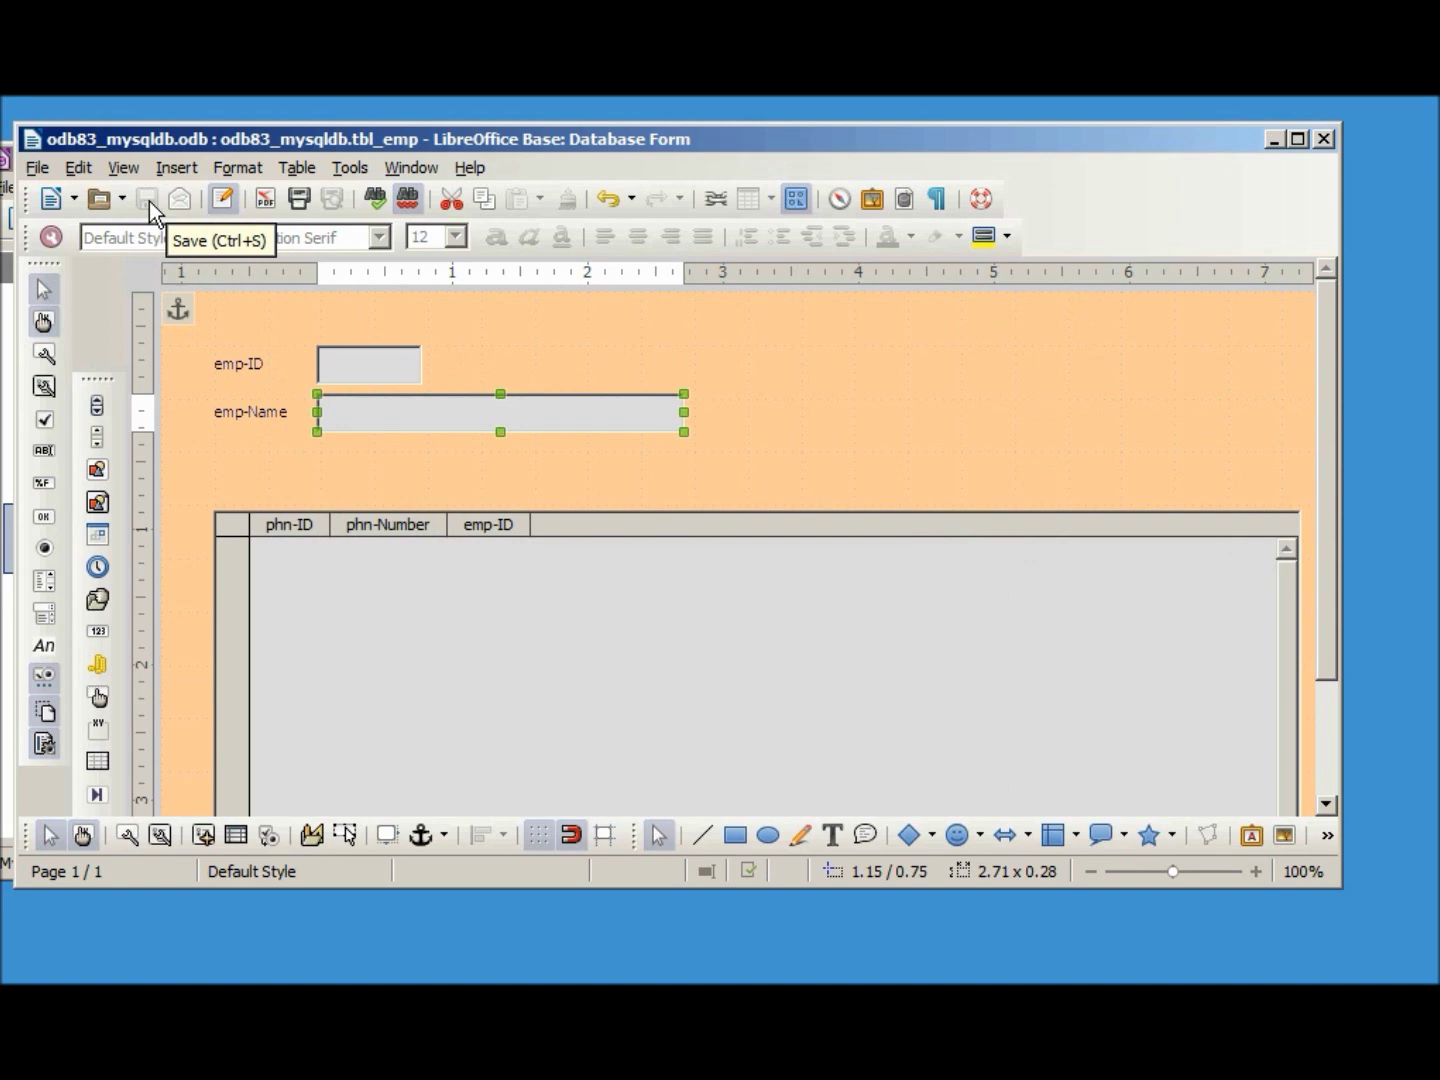
Step: Rename employee 2 to Jones-johnson, then move to record 3's phone subform
click(80, 836)
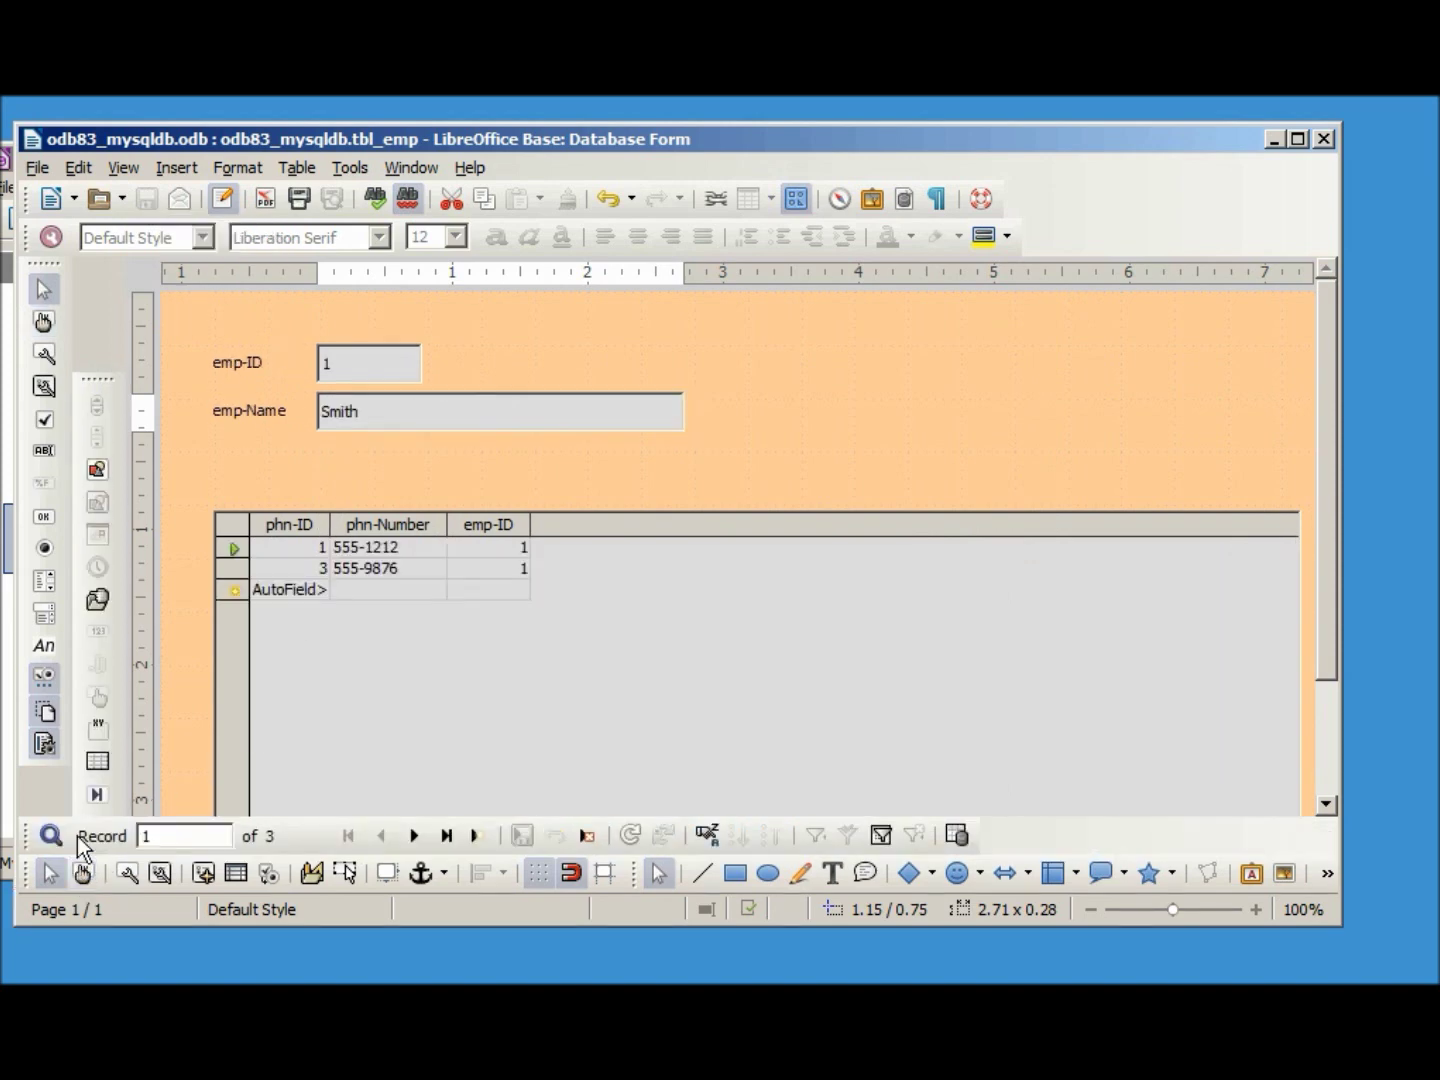
click(414, 835)
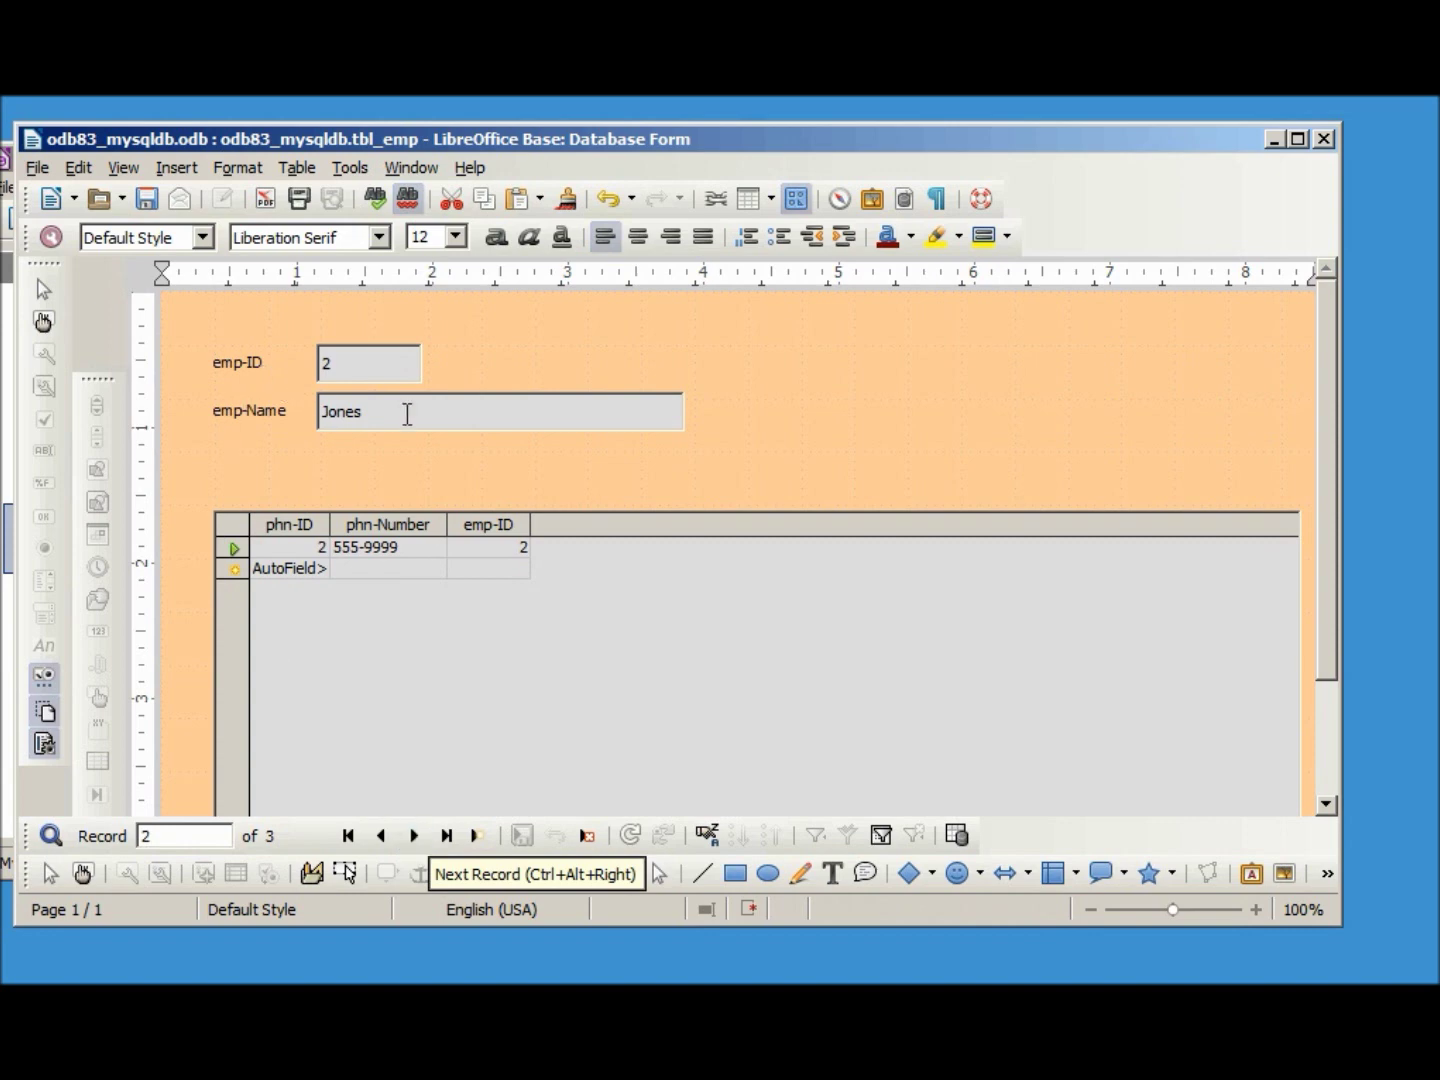
click(405, 412)
text(-johnson)
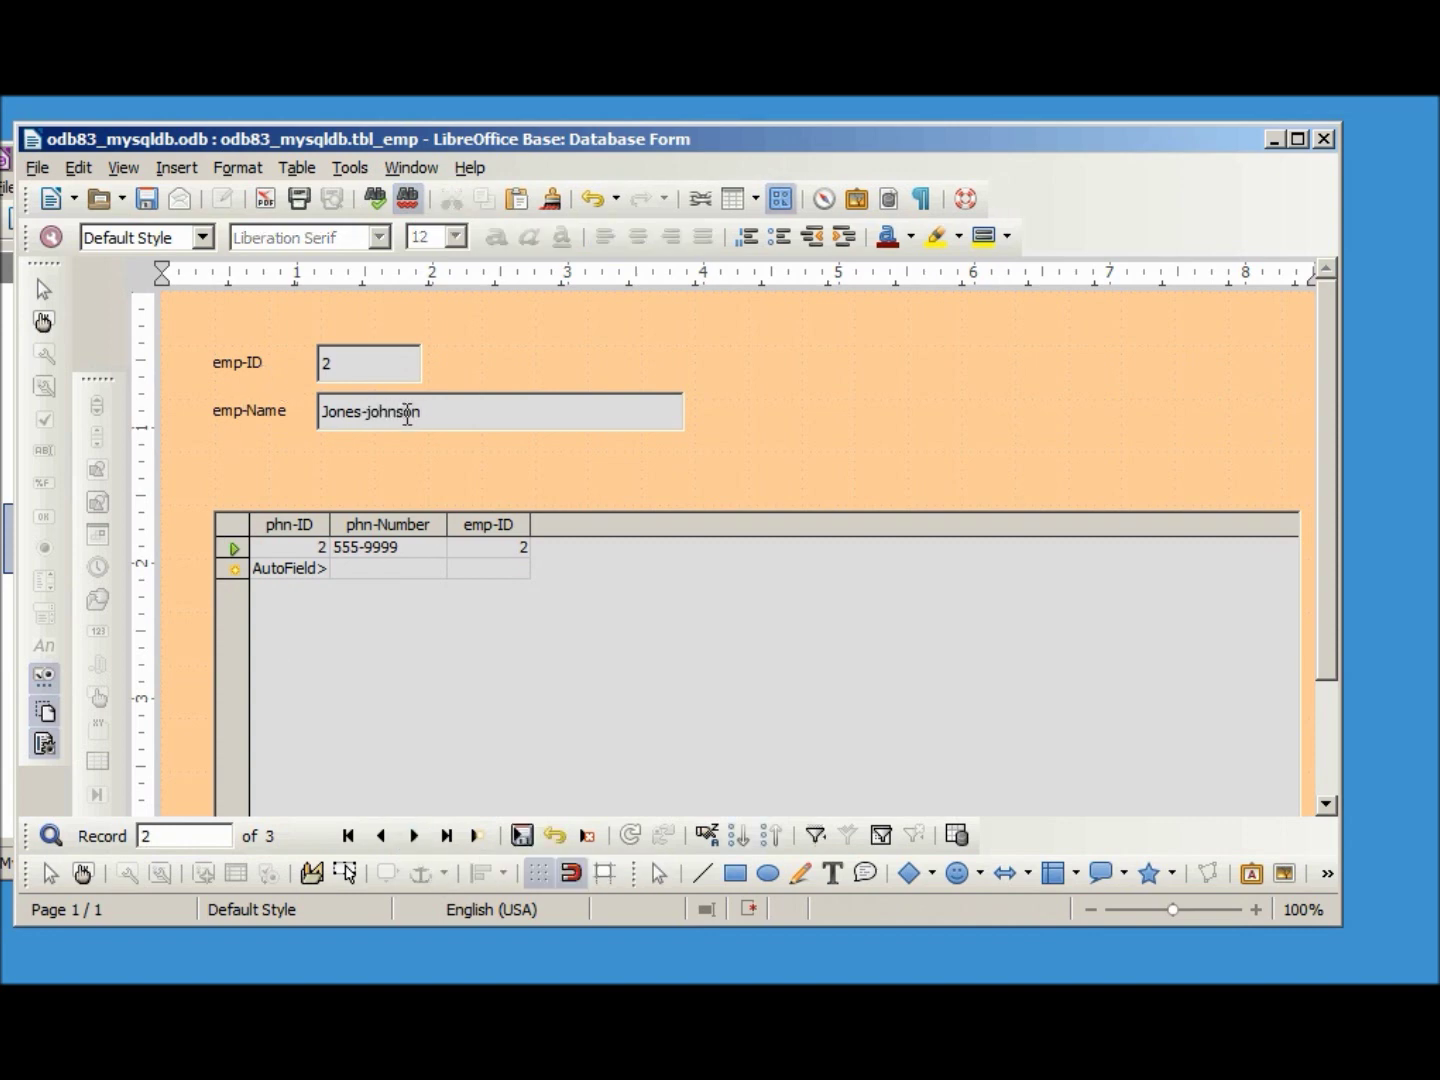
click(415, 836)
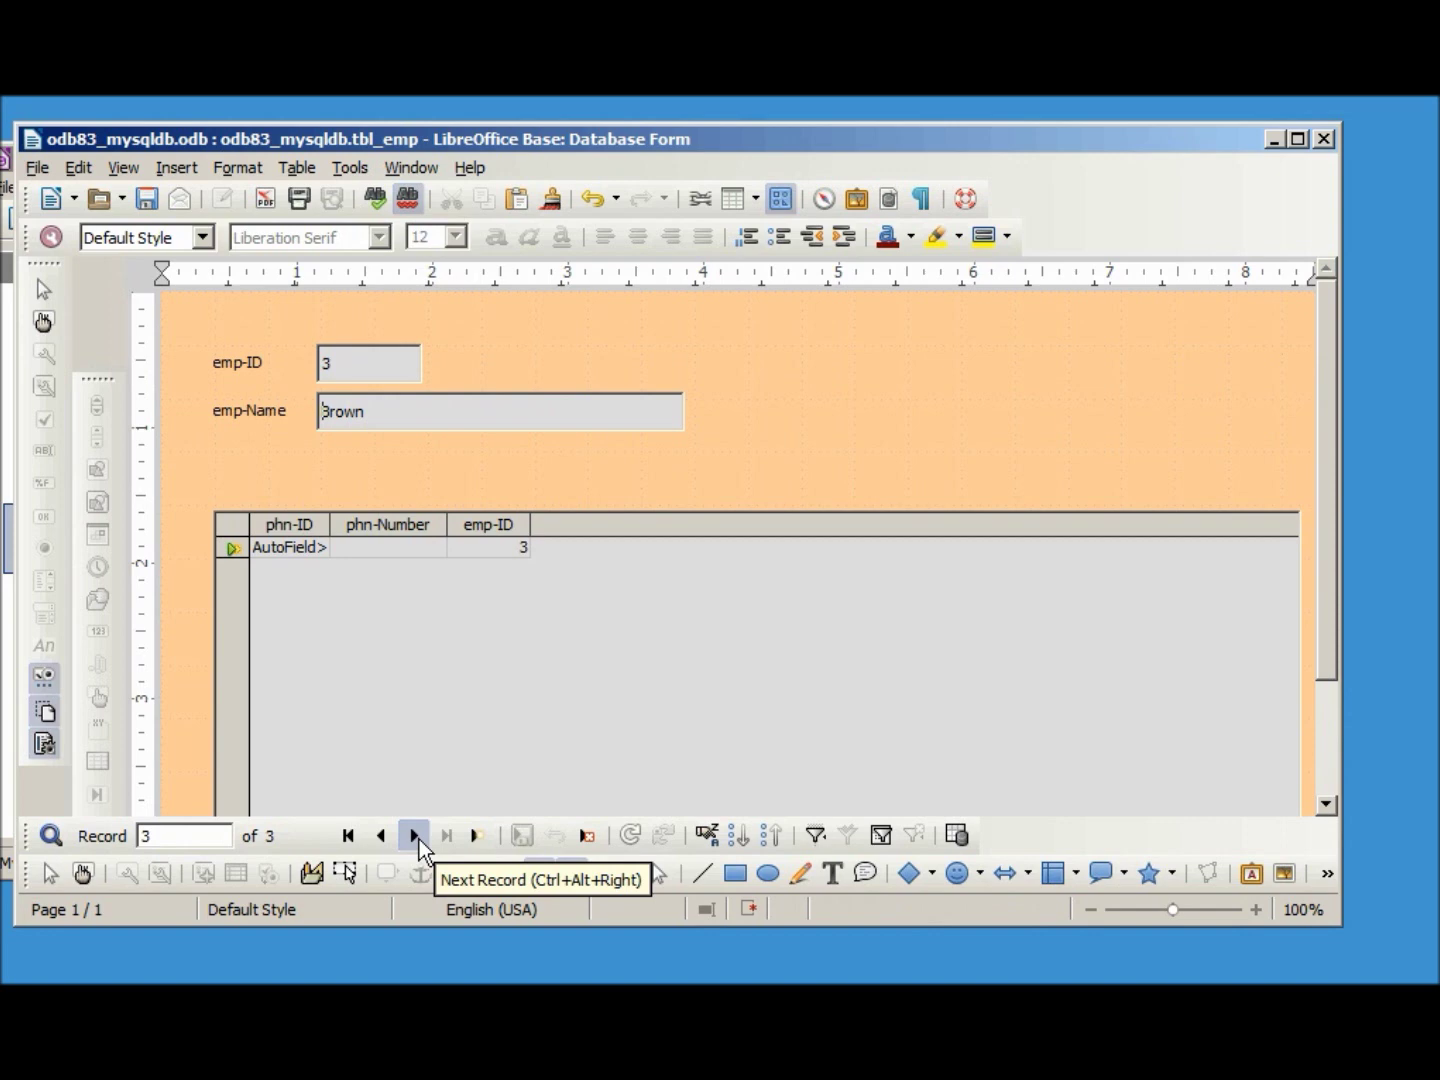
click(379, 548)
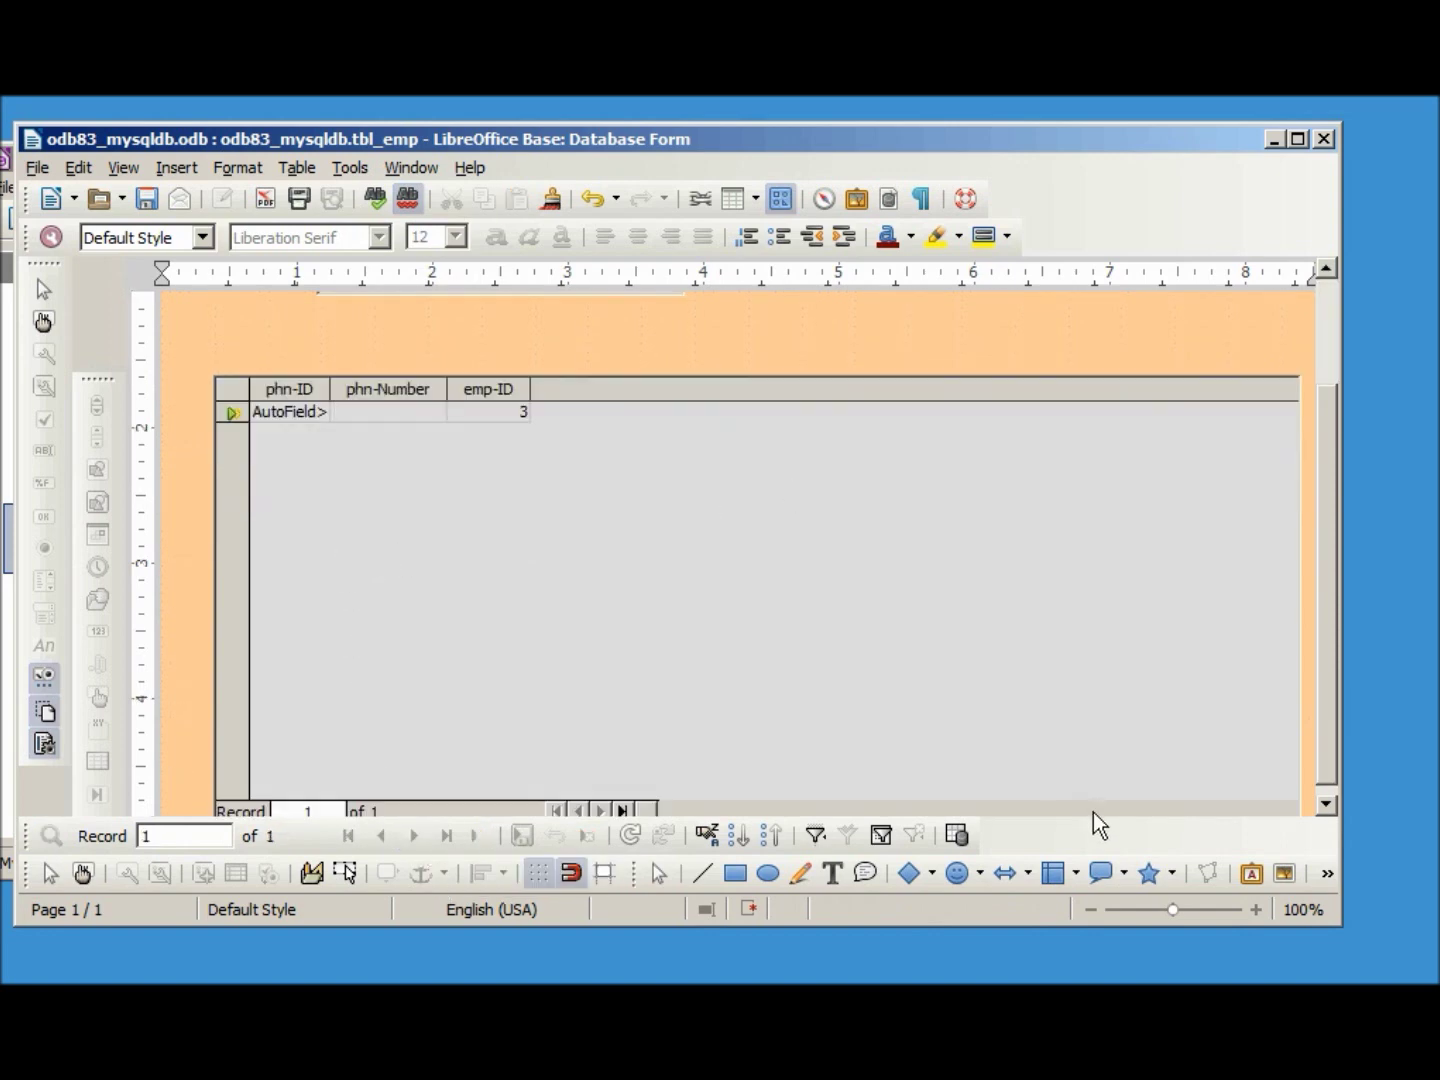
Step: Shrink the phone-number grid from its right and bottom edges and move it up below the name fields
click(88, 878)
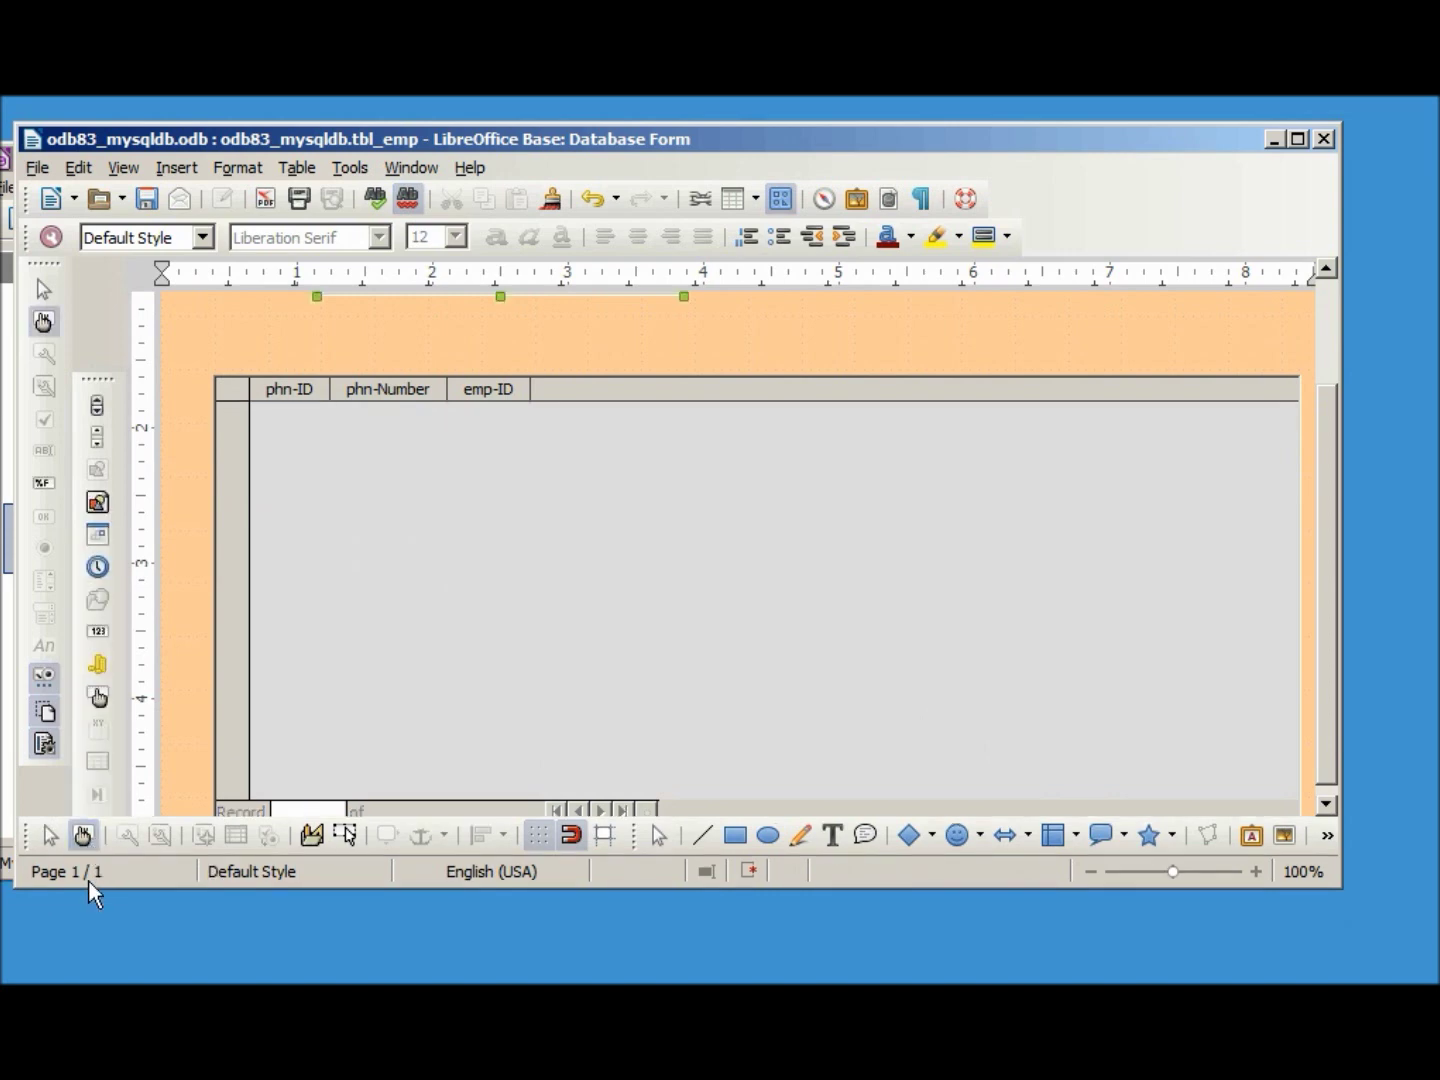
drag(841, 886, 841, 985)
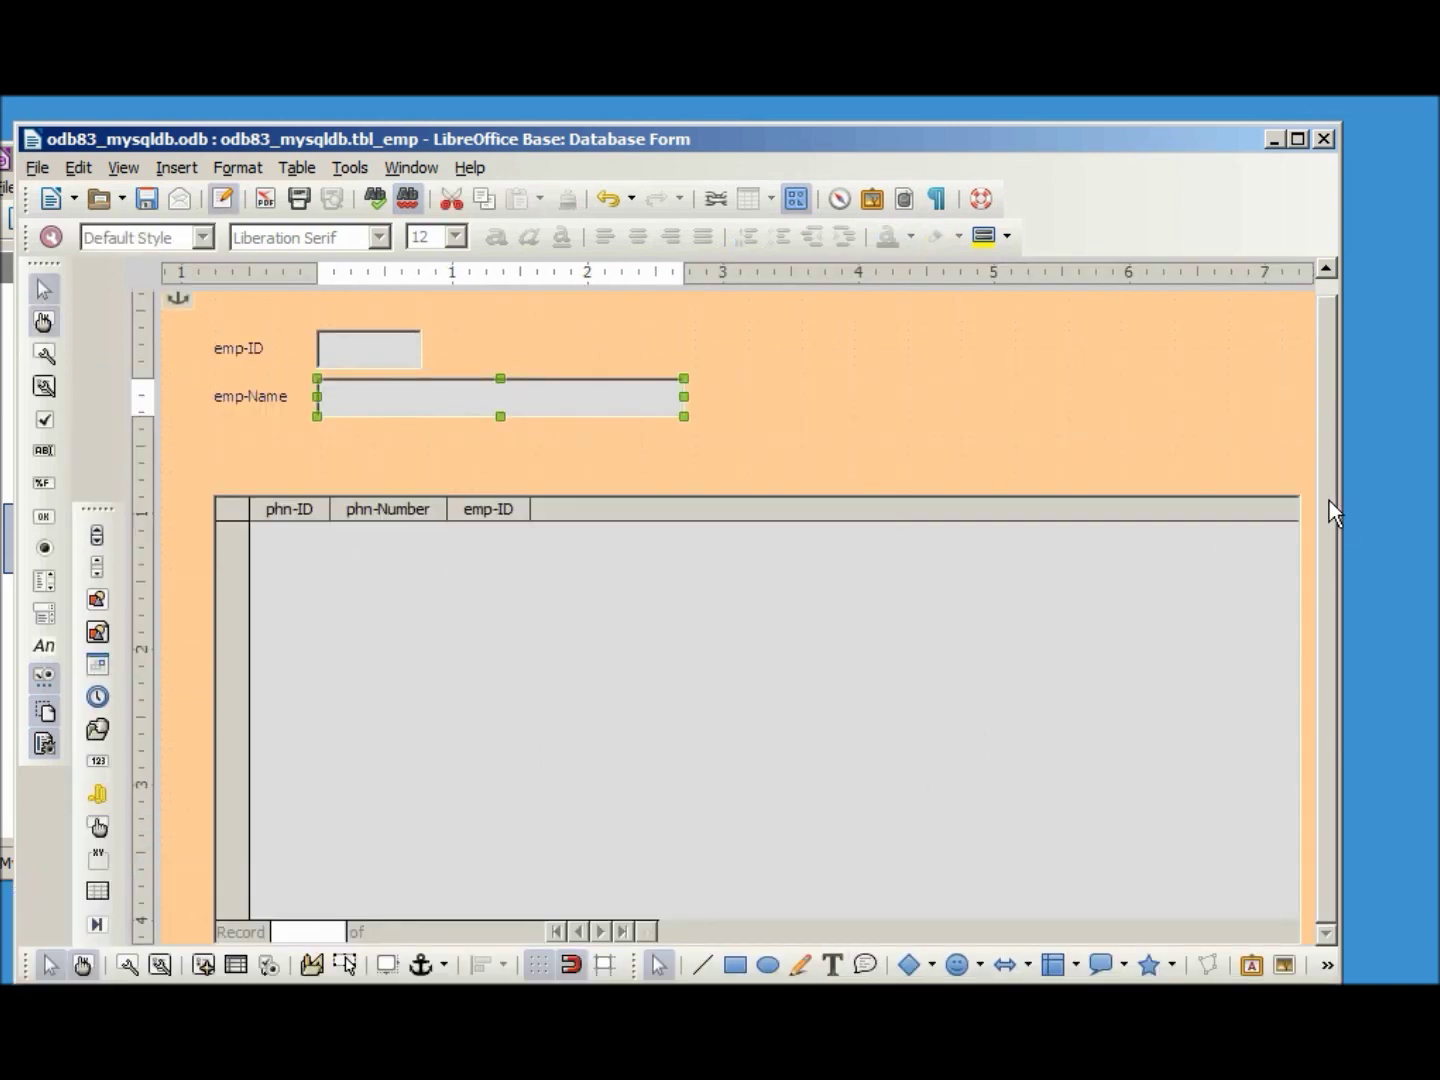
click(1297, 500)
drag(1296, 497, 1067, 554)
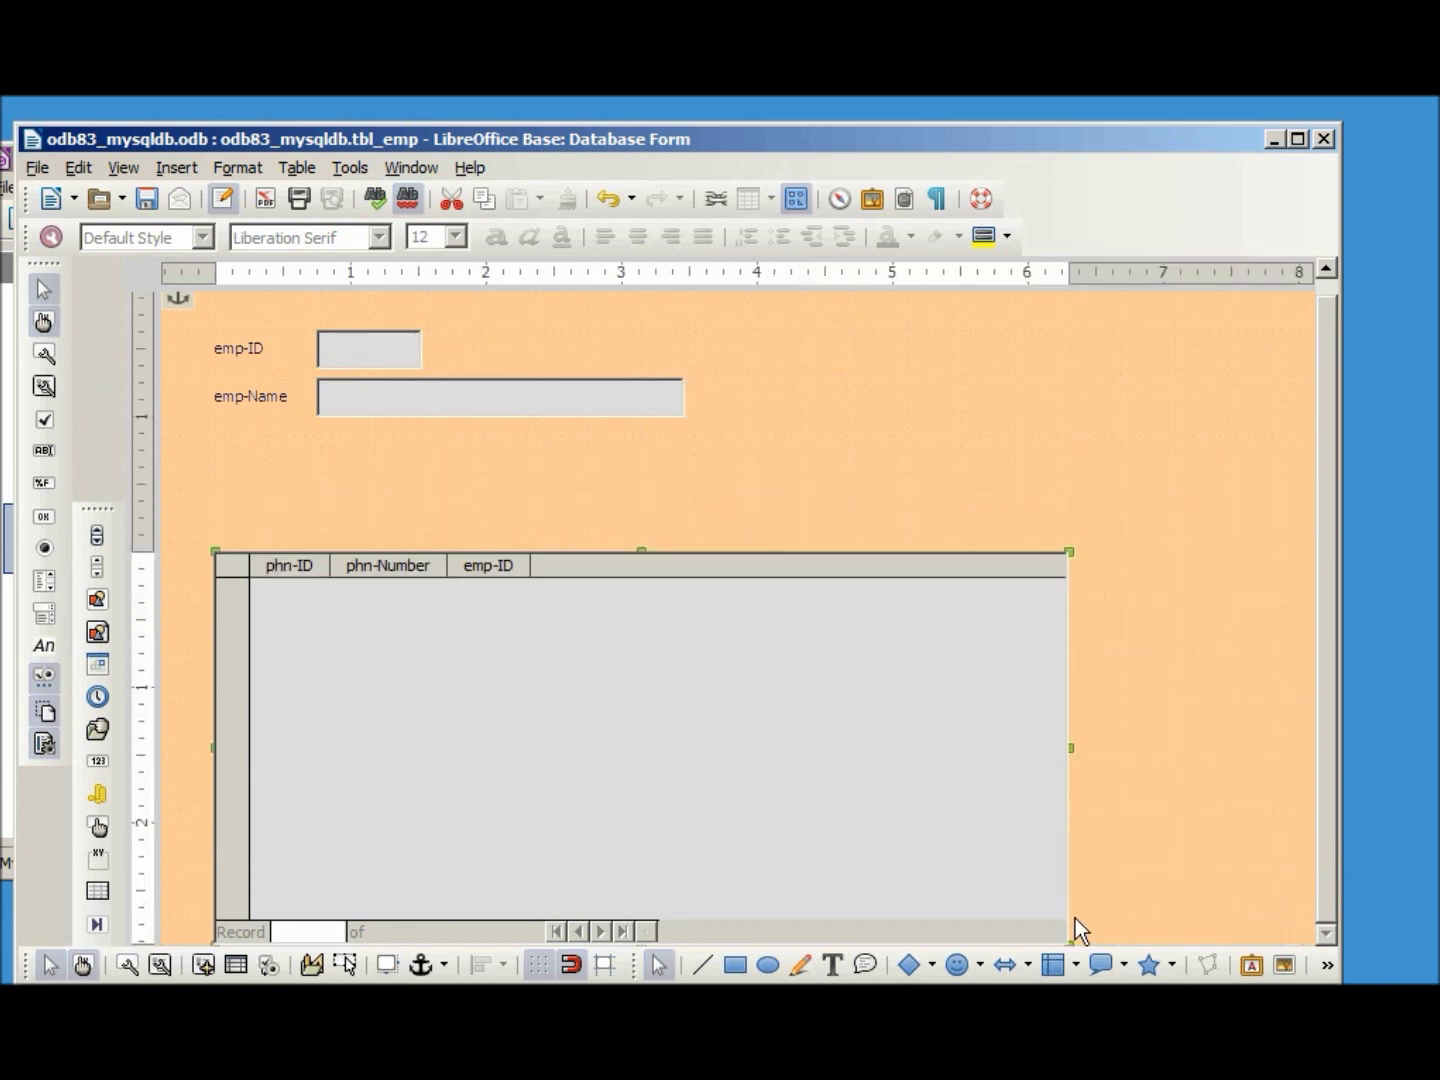
mouse_move(1056, 803)
mouse_down()
mouse_move(1045, 740)
mouse_move(1033, 808)
mouse_up()
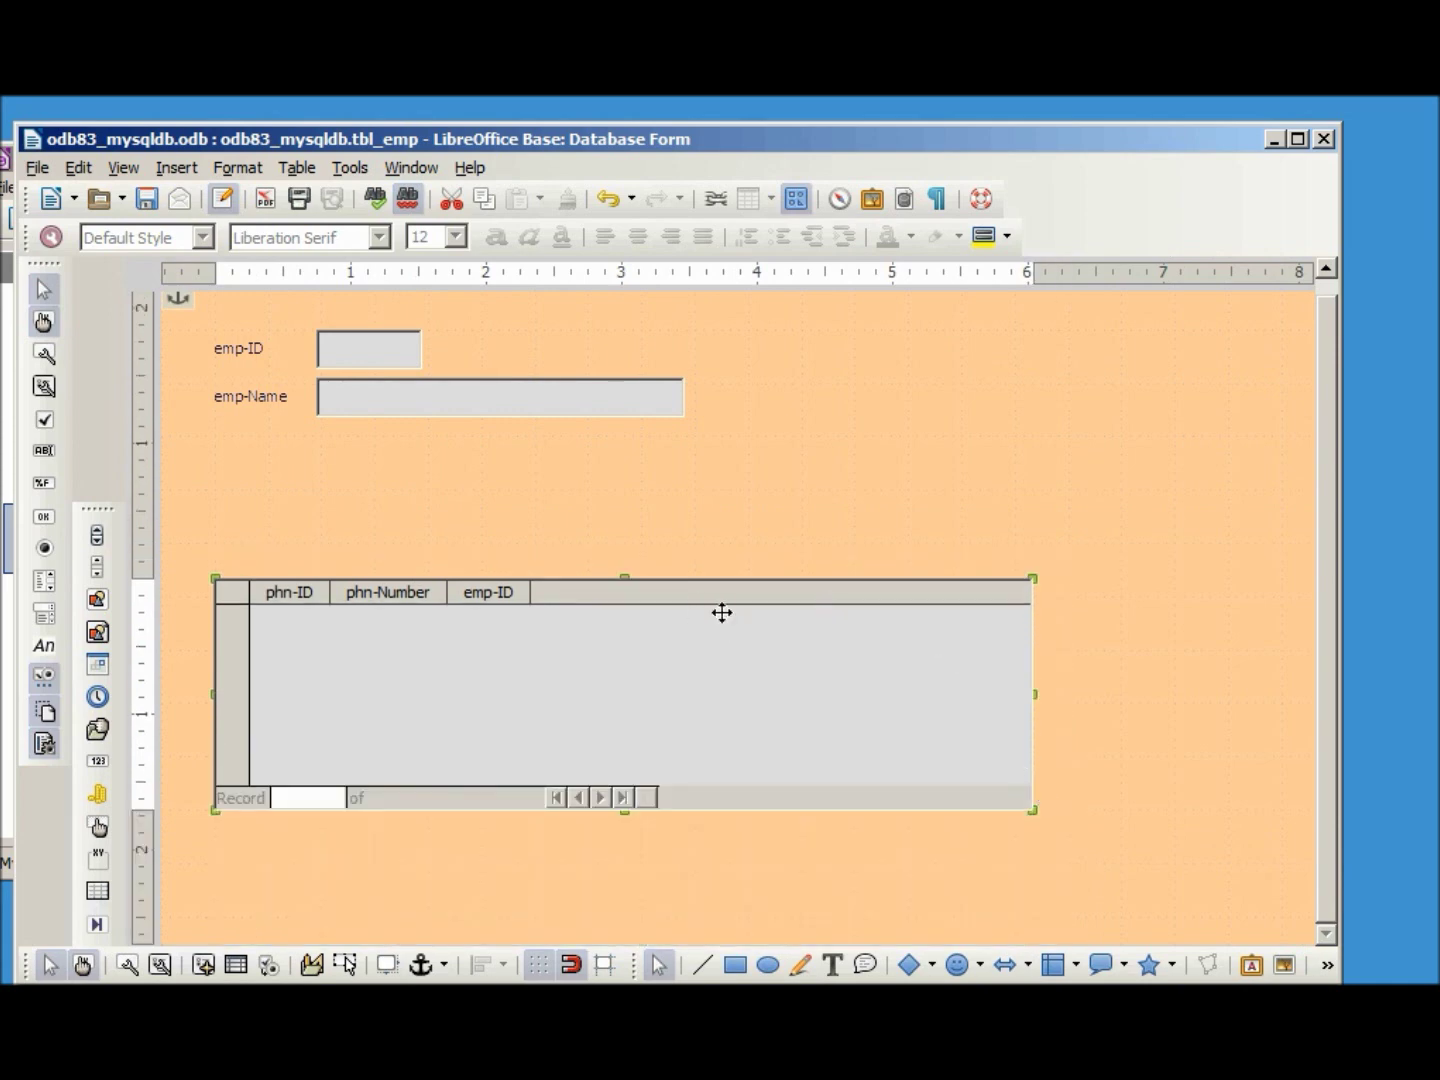
drag(746, 614, 759, 508)
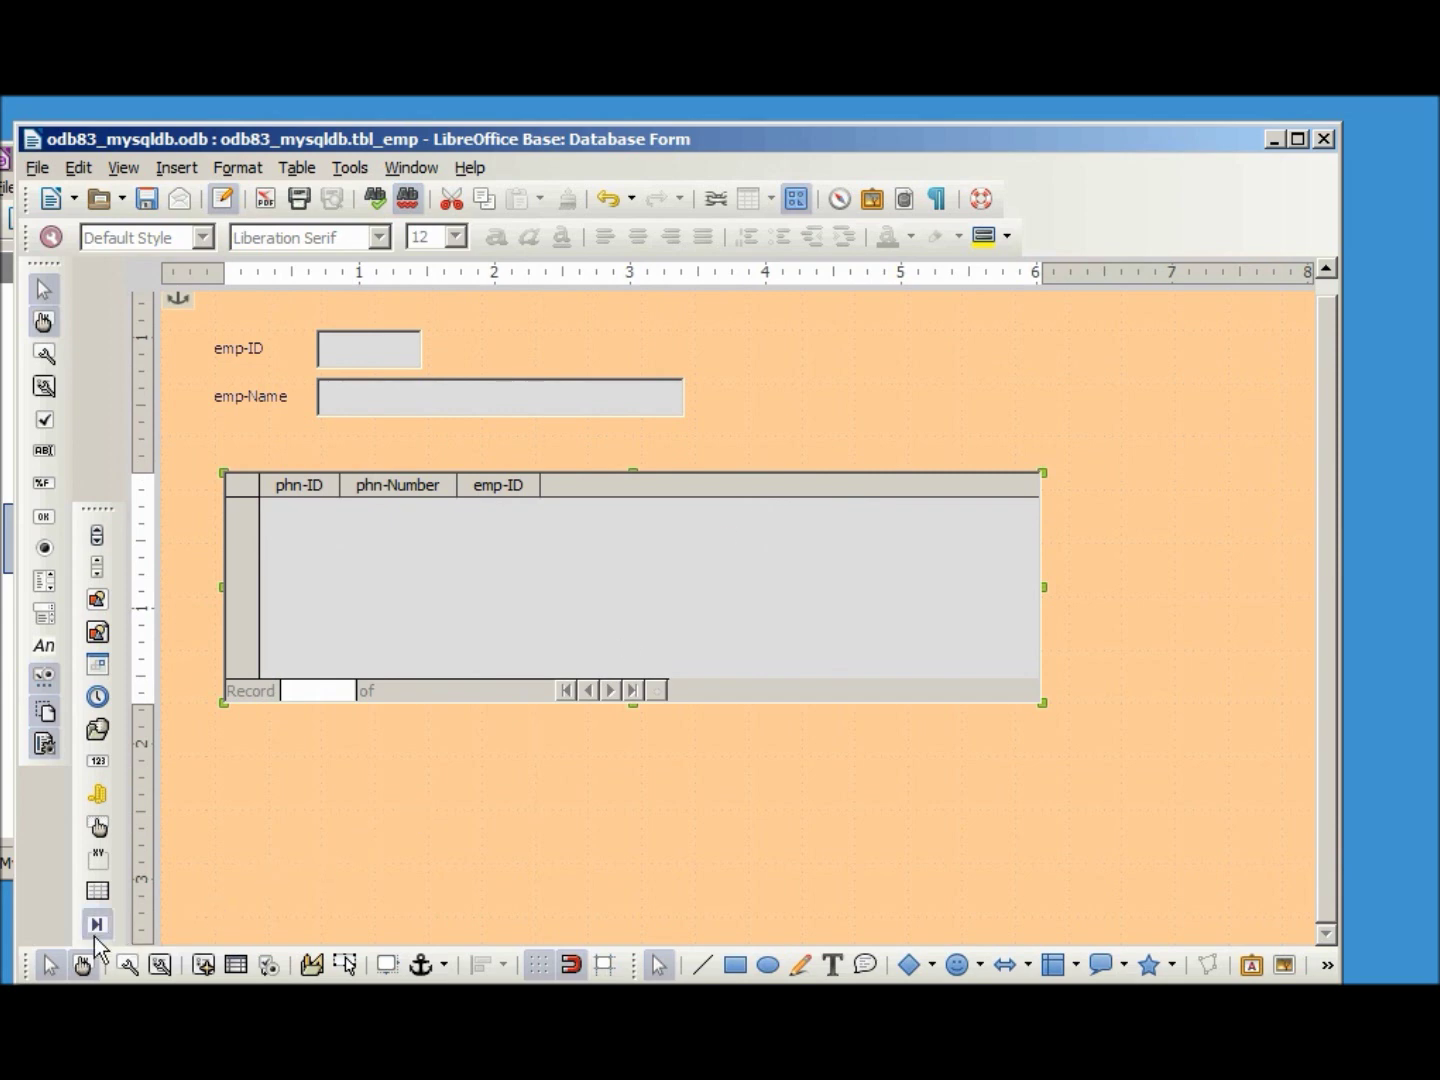
Step: Enter and save phone number 5555555 for employee 3, Brown
click(84, 966)
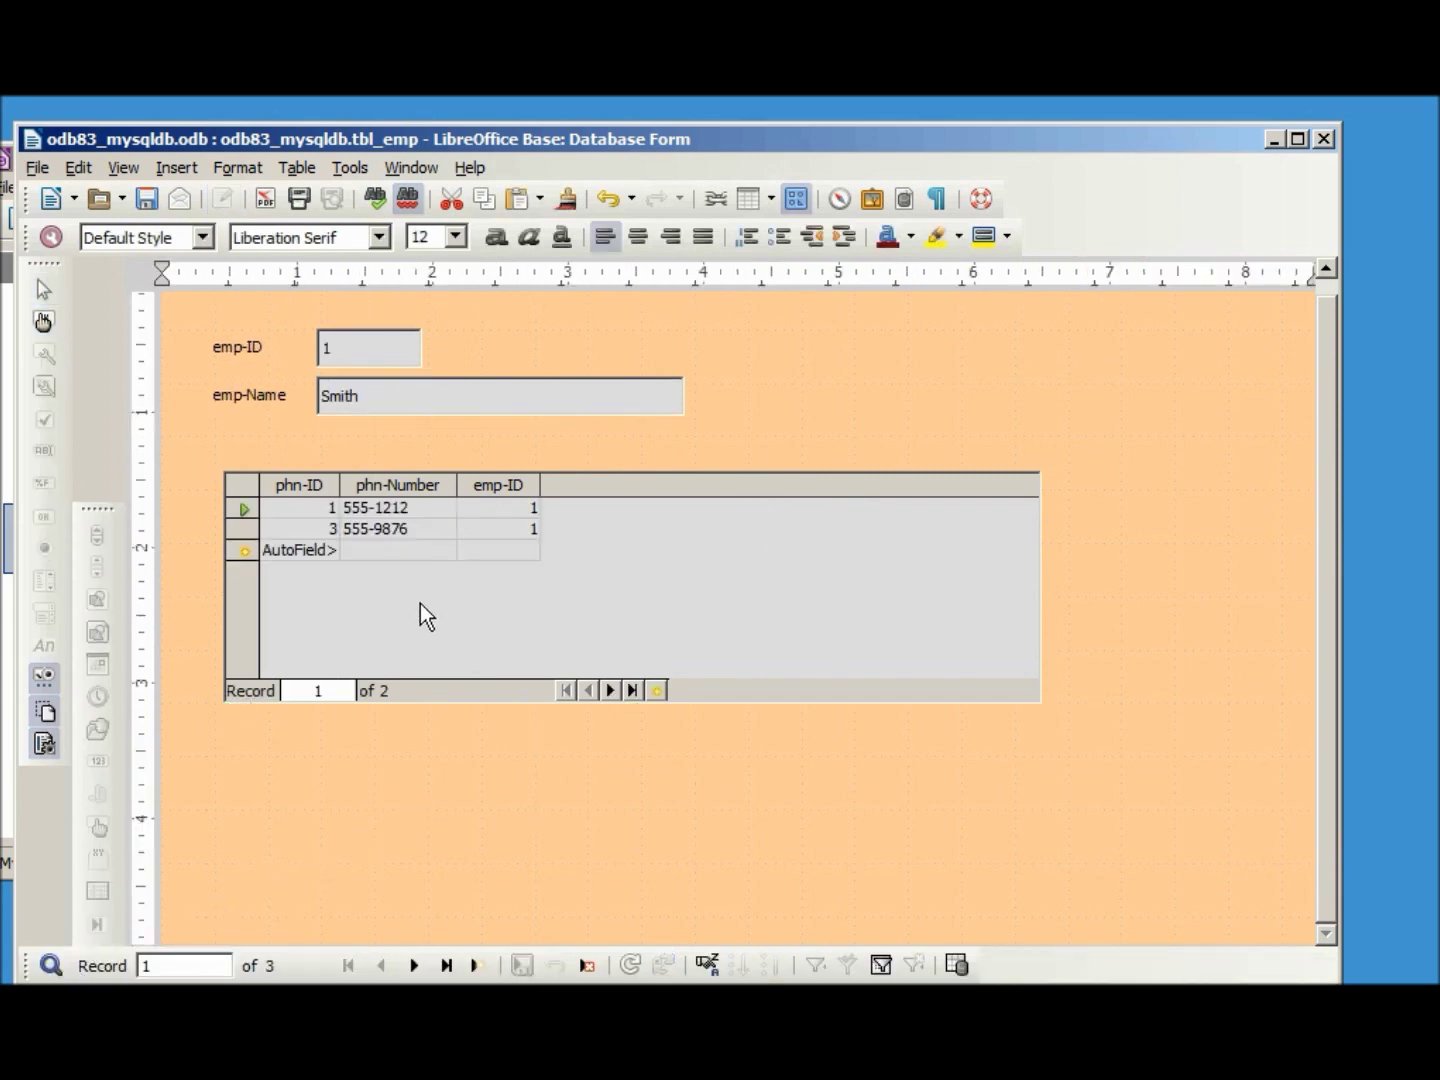
click(414, 966)
click(414, 966)
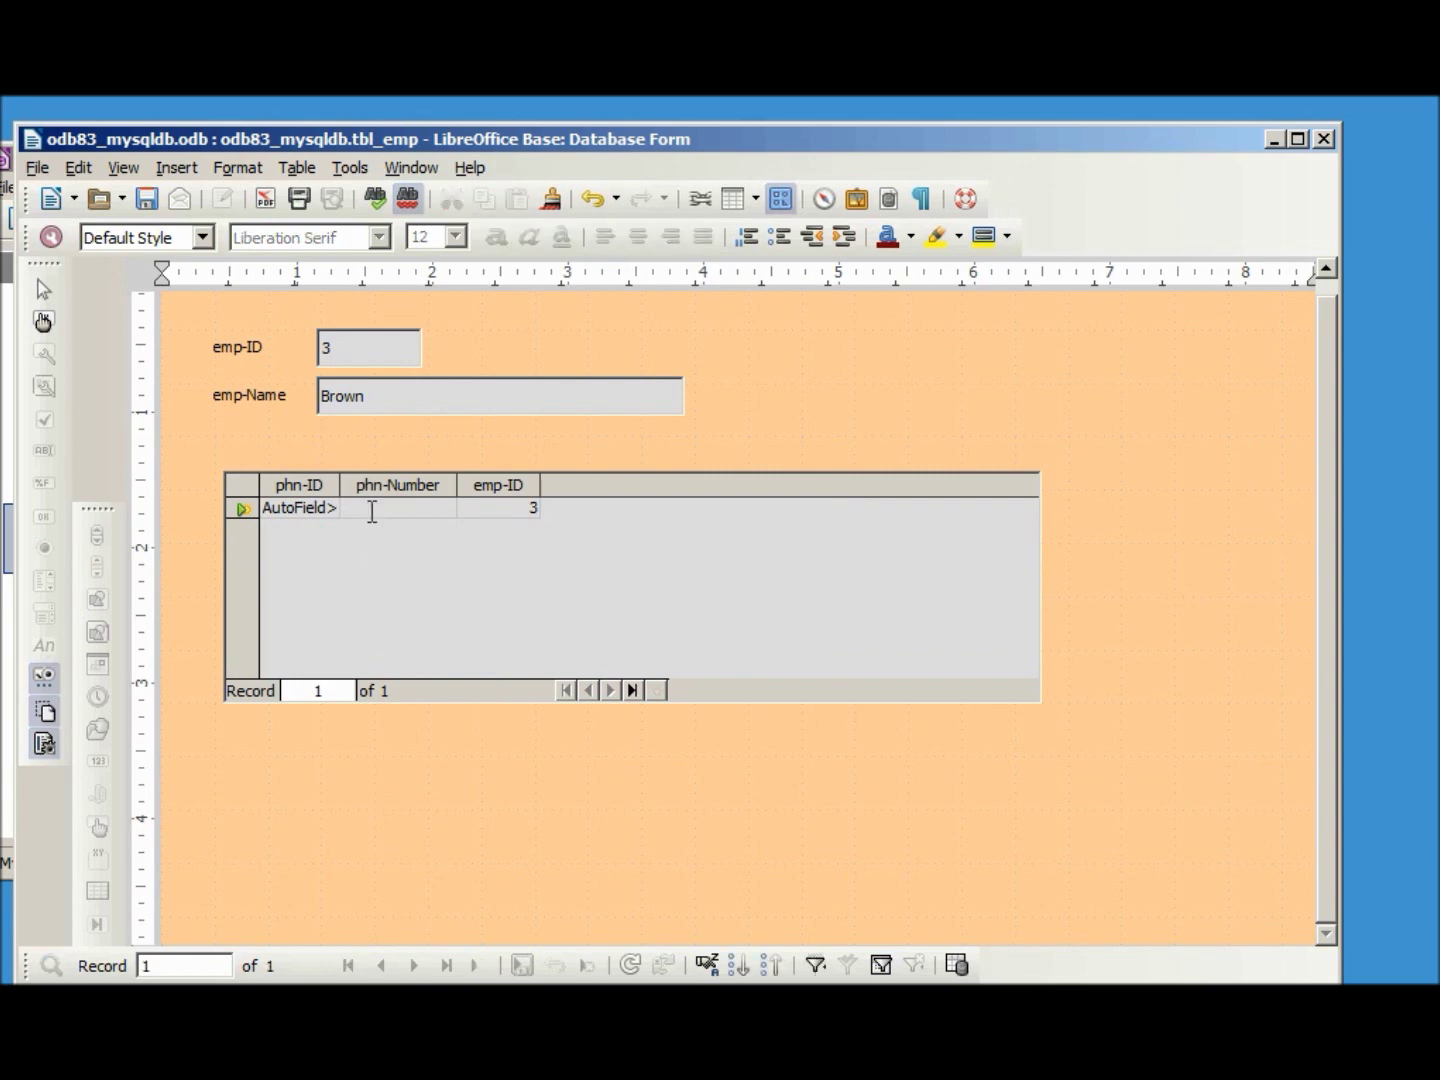
text(555)
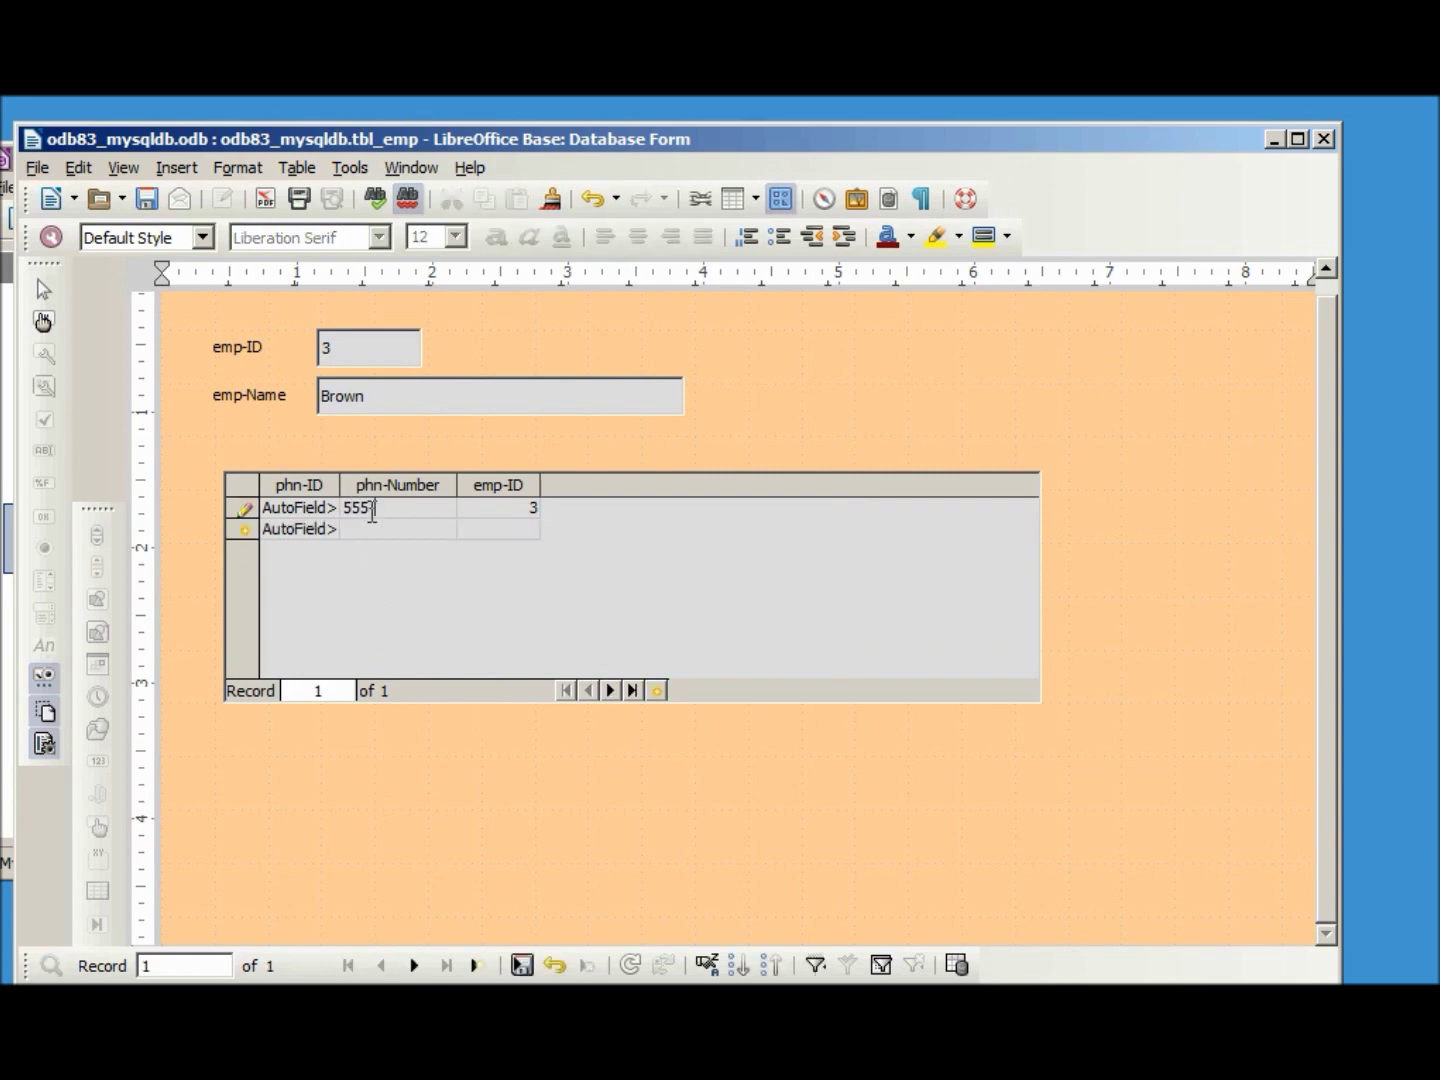
text(5555)
key(Tab)
click(524, 966)
Step: Browse back one record and return to Brown to confirm the saved 555-5555
click(434, 394)
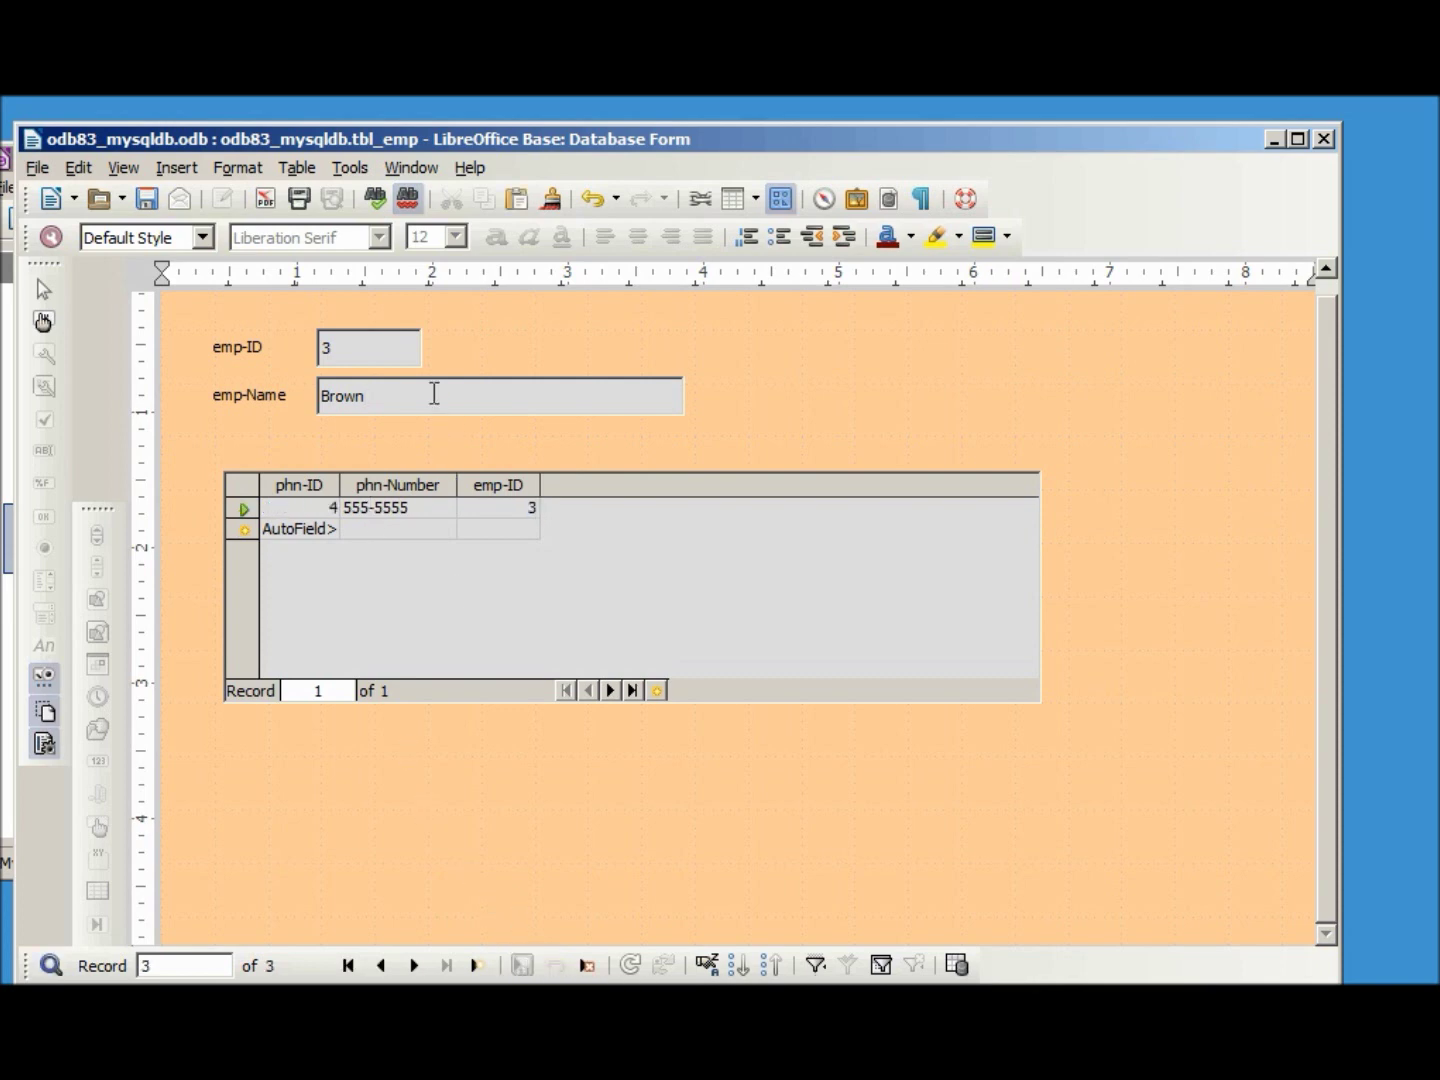
click(381, 966)
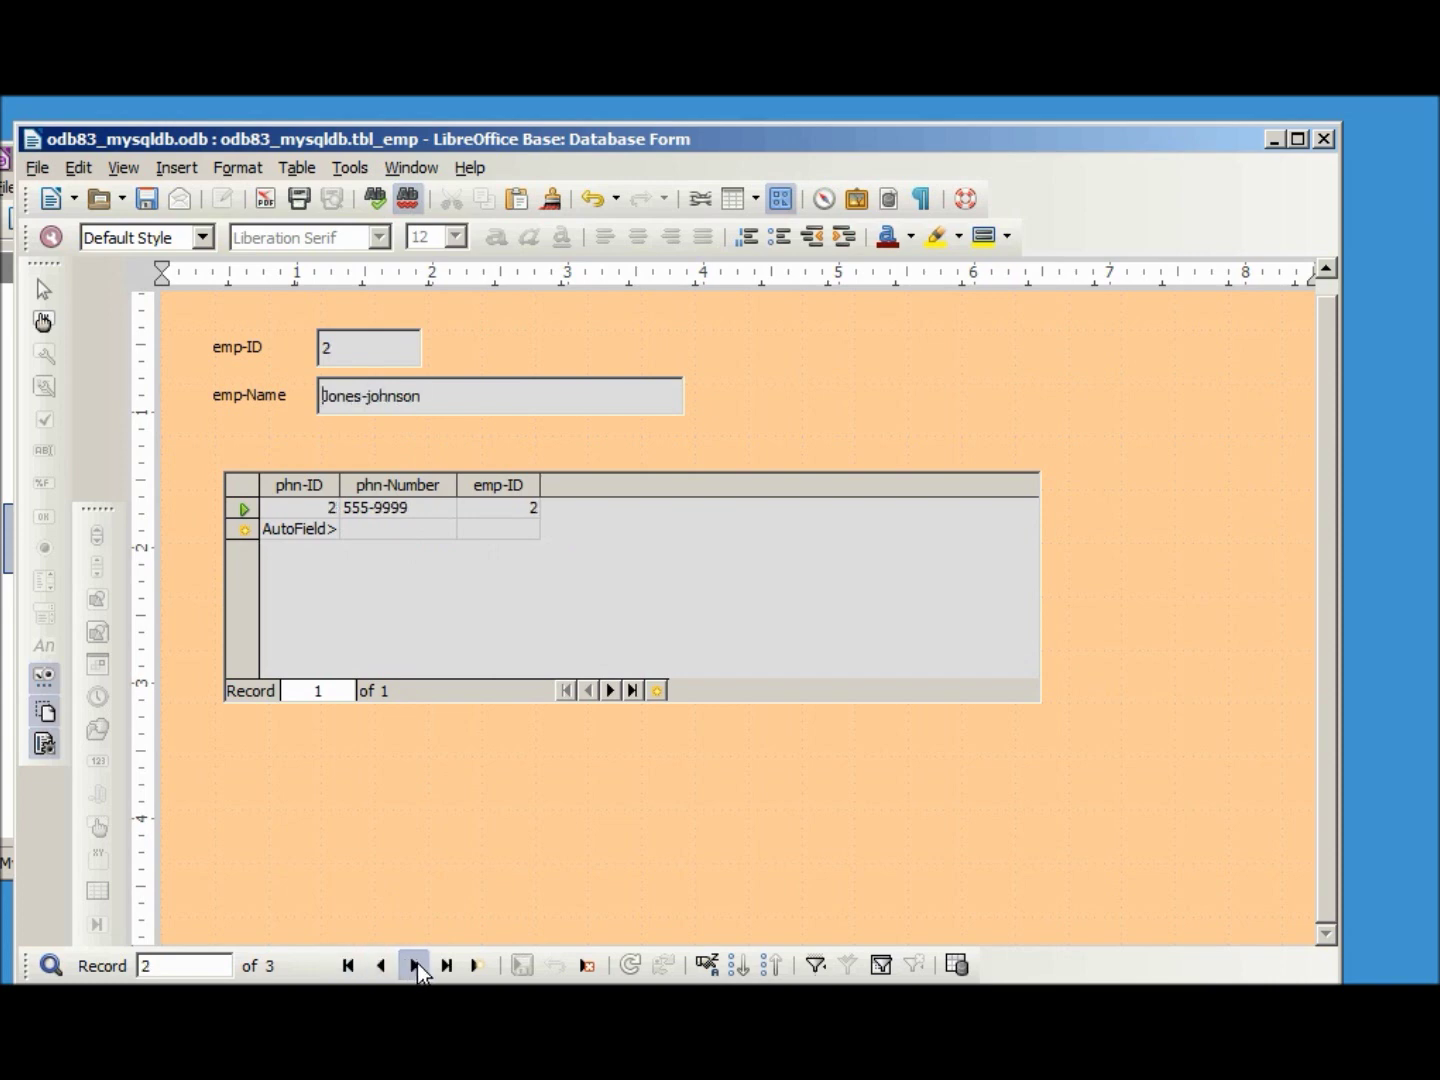
click(413, 966)
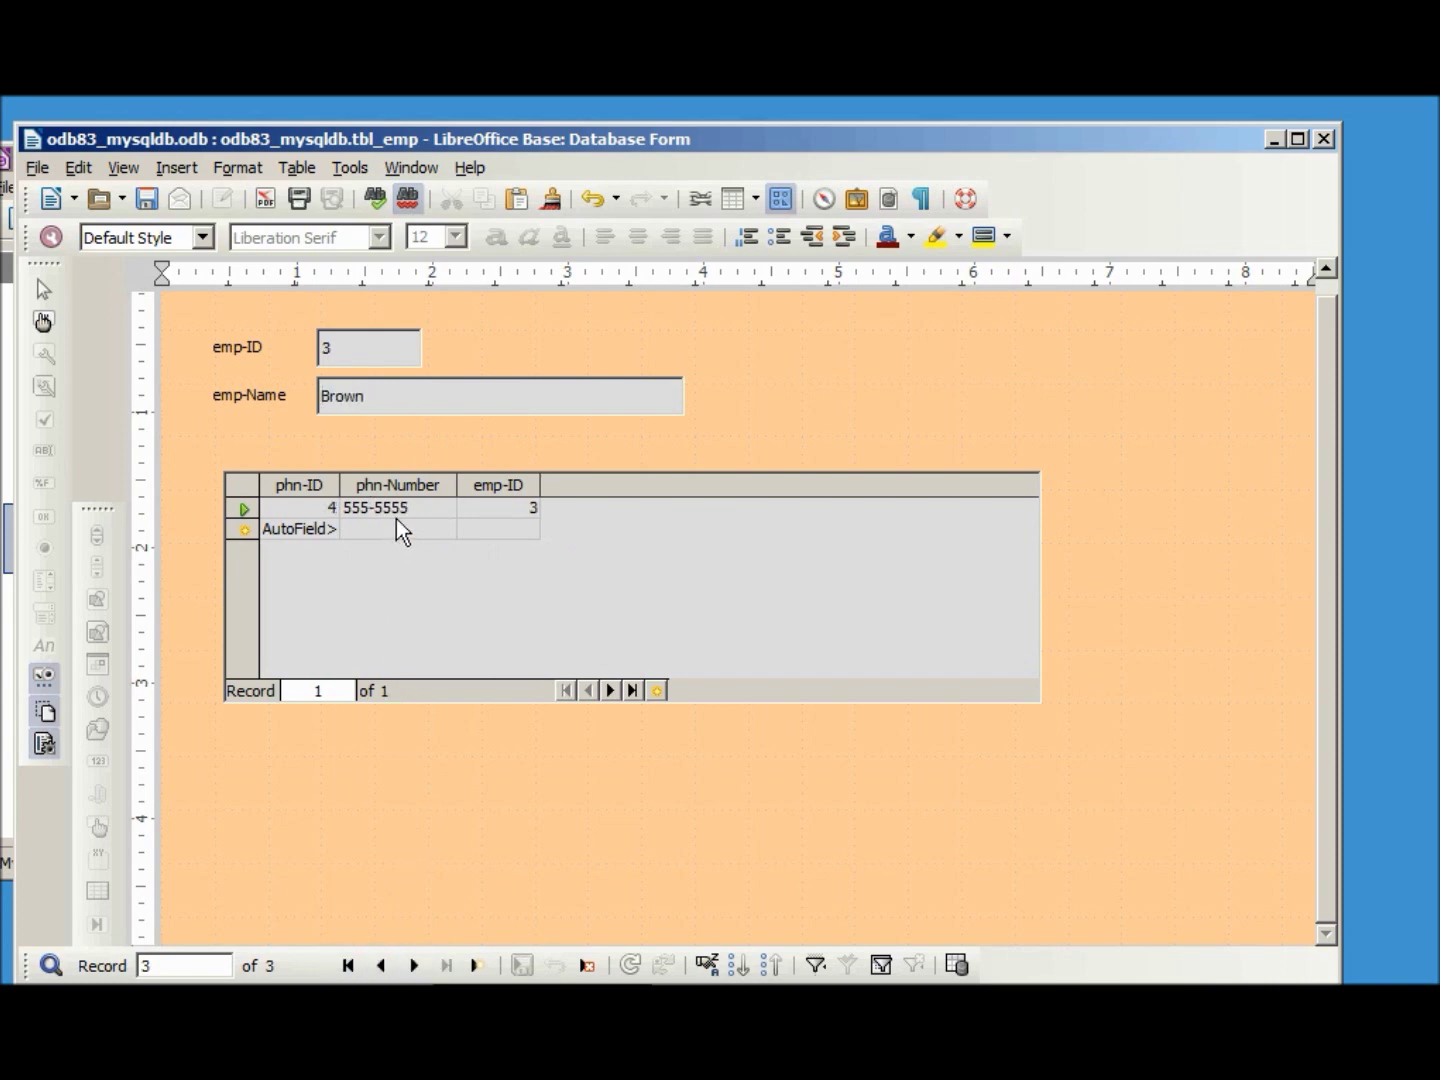